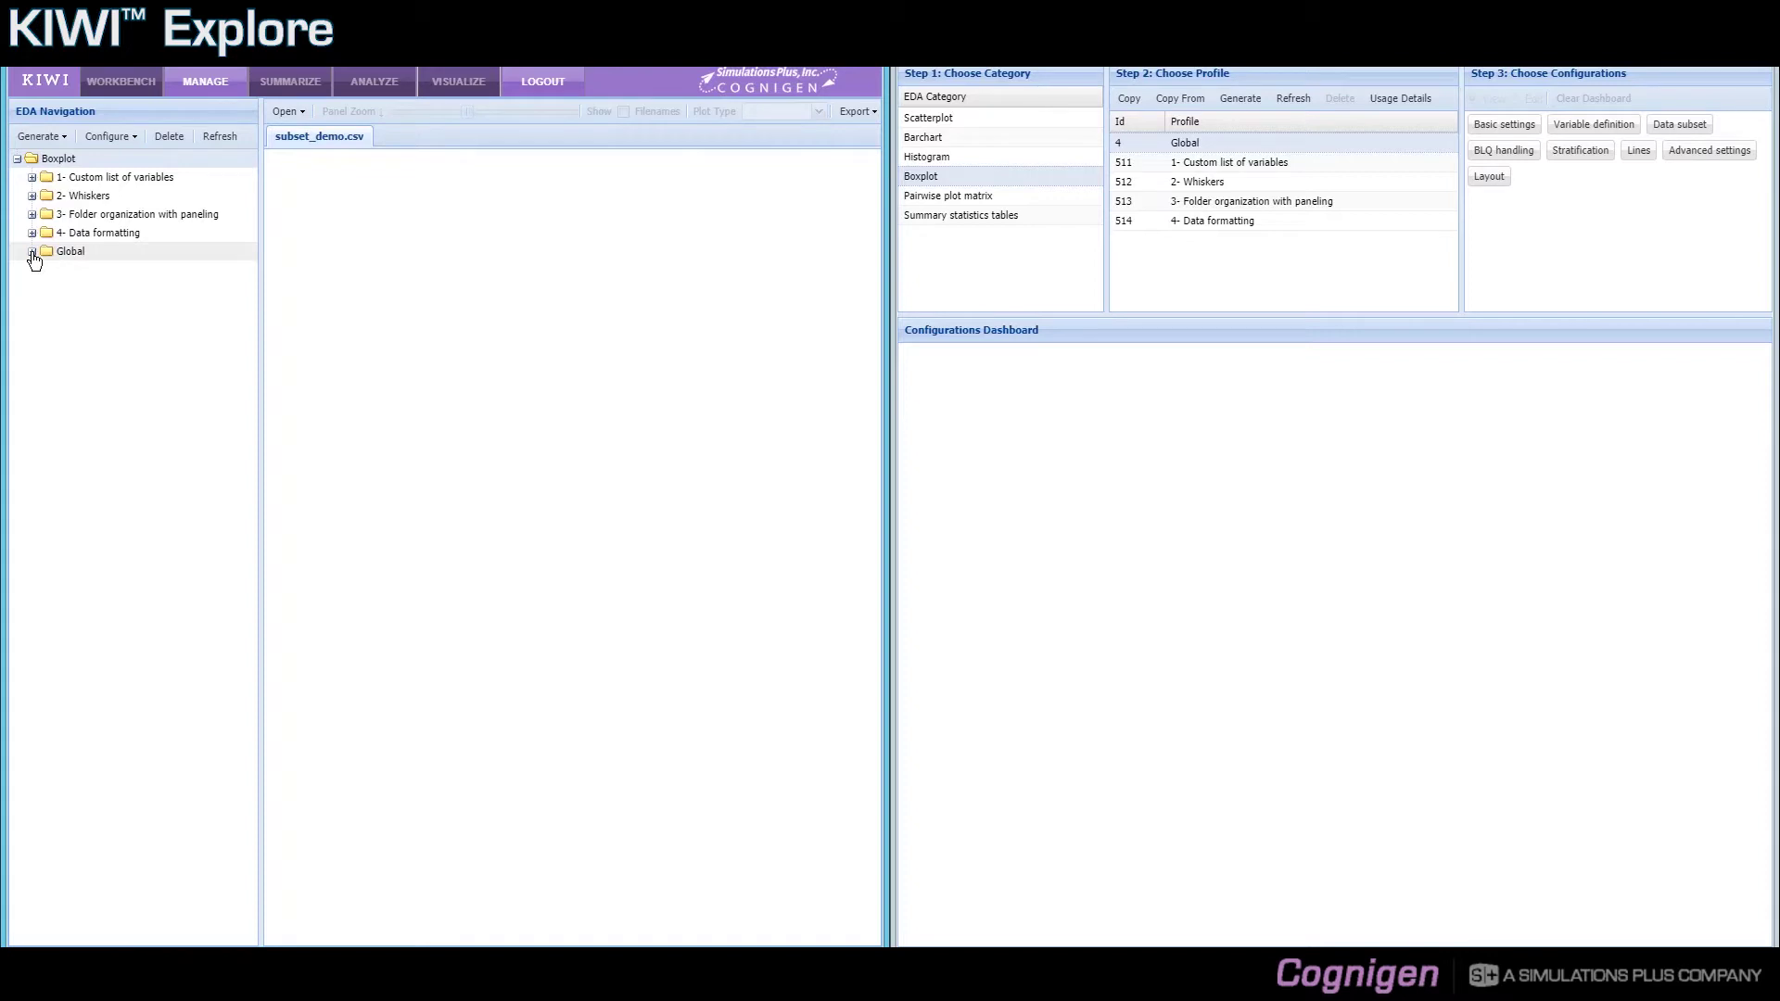
- Open the Global folder's Age boxplots and review the plots by gender, panel, treatment and study
click(32, 253)
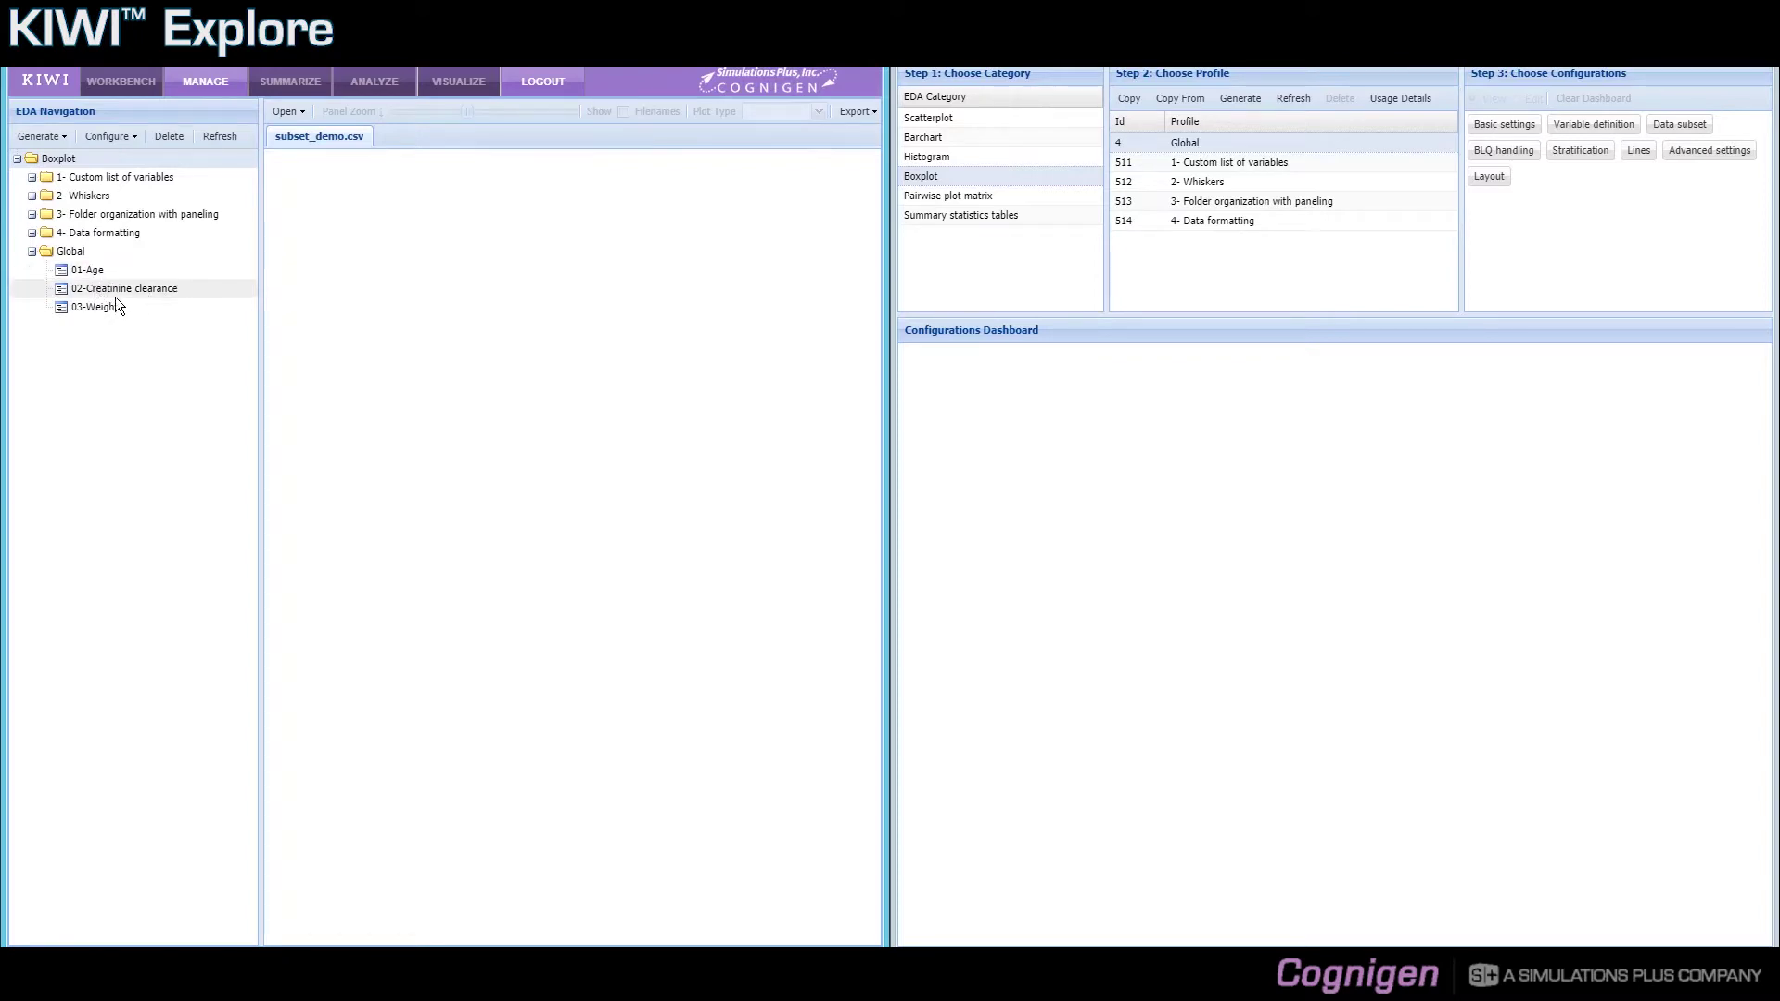
click(102, 275)
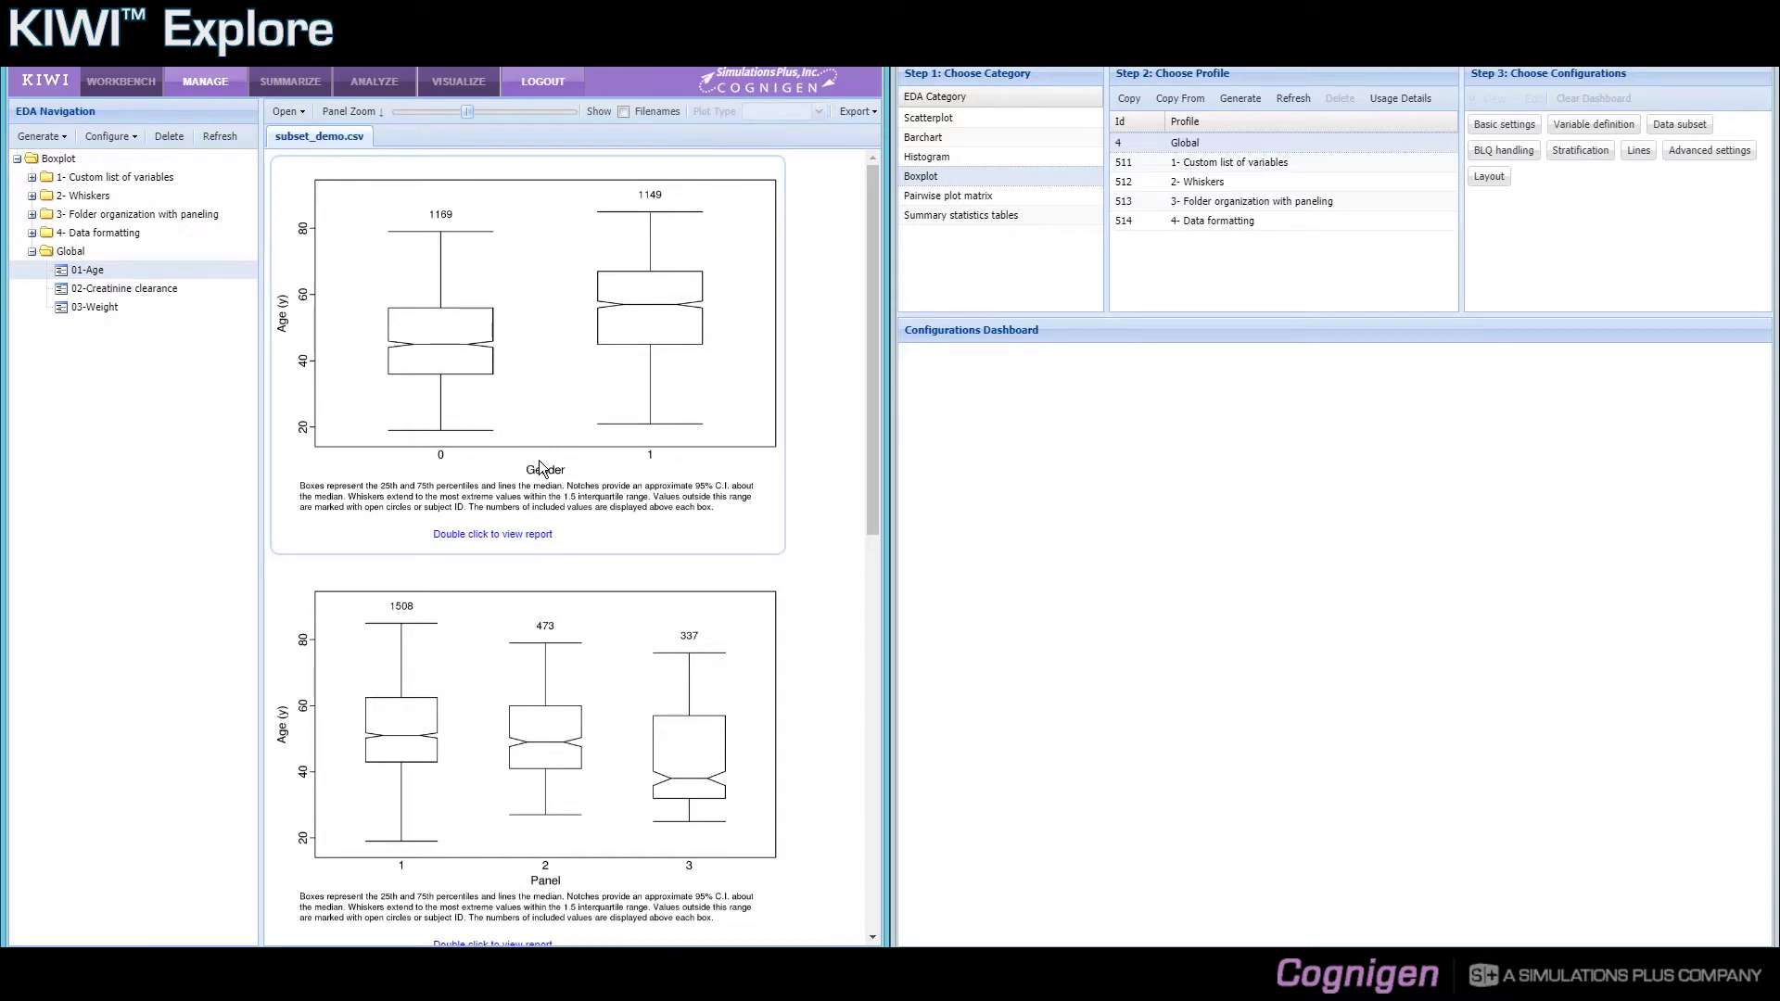
drag(872, 380, 854, 536)
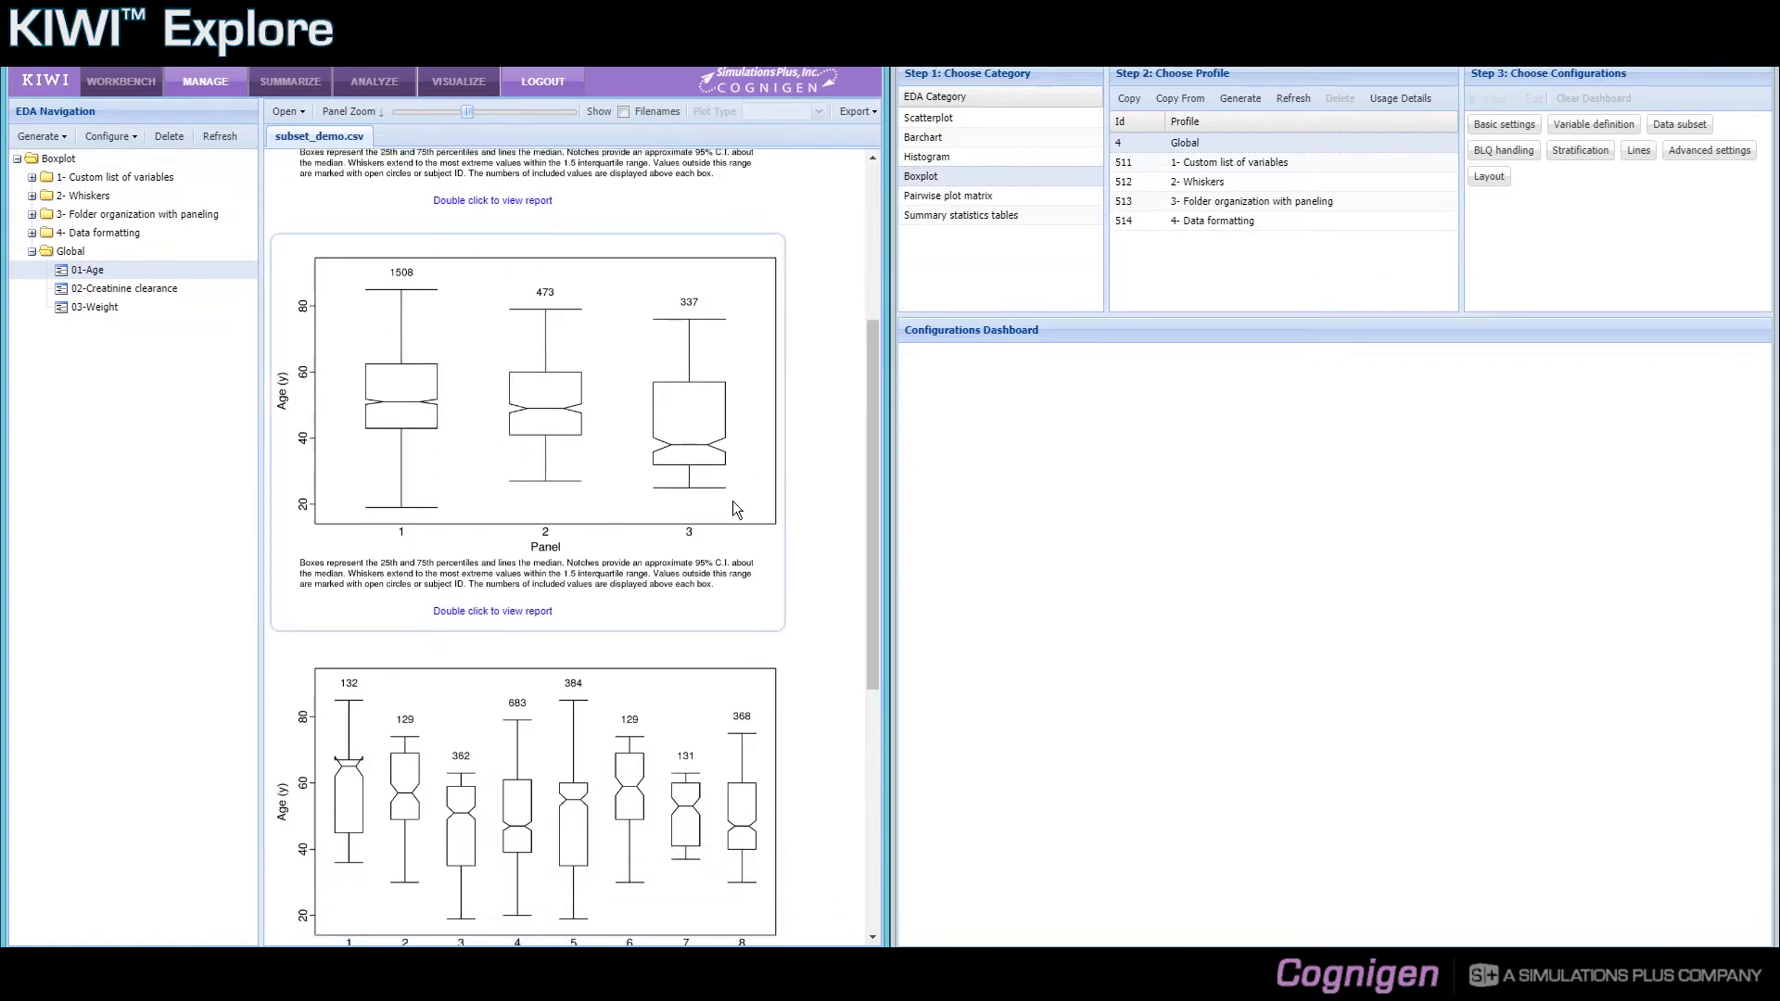
drag(871, 462, 871, 636)
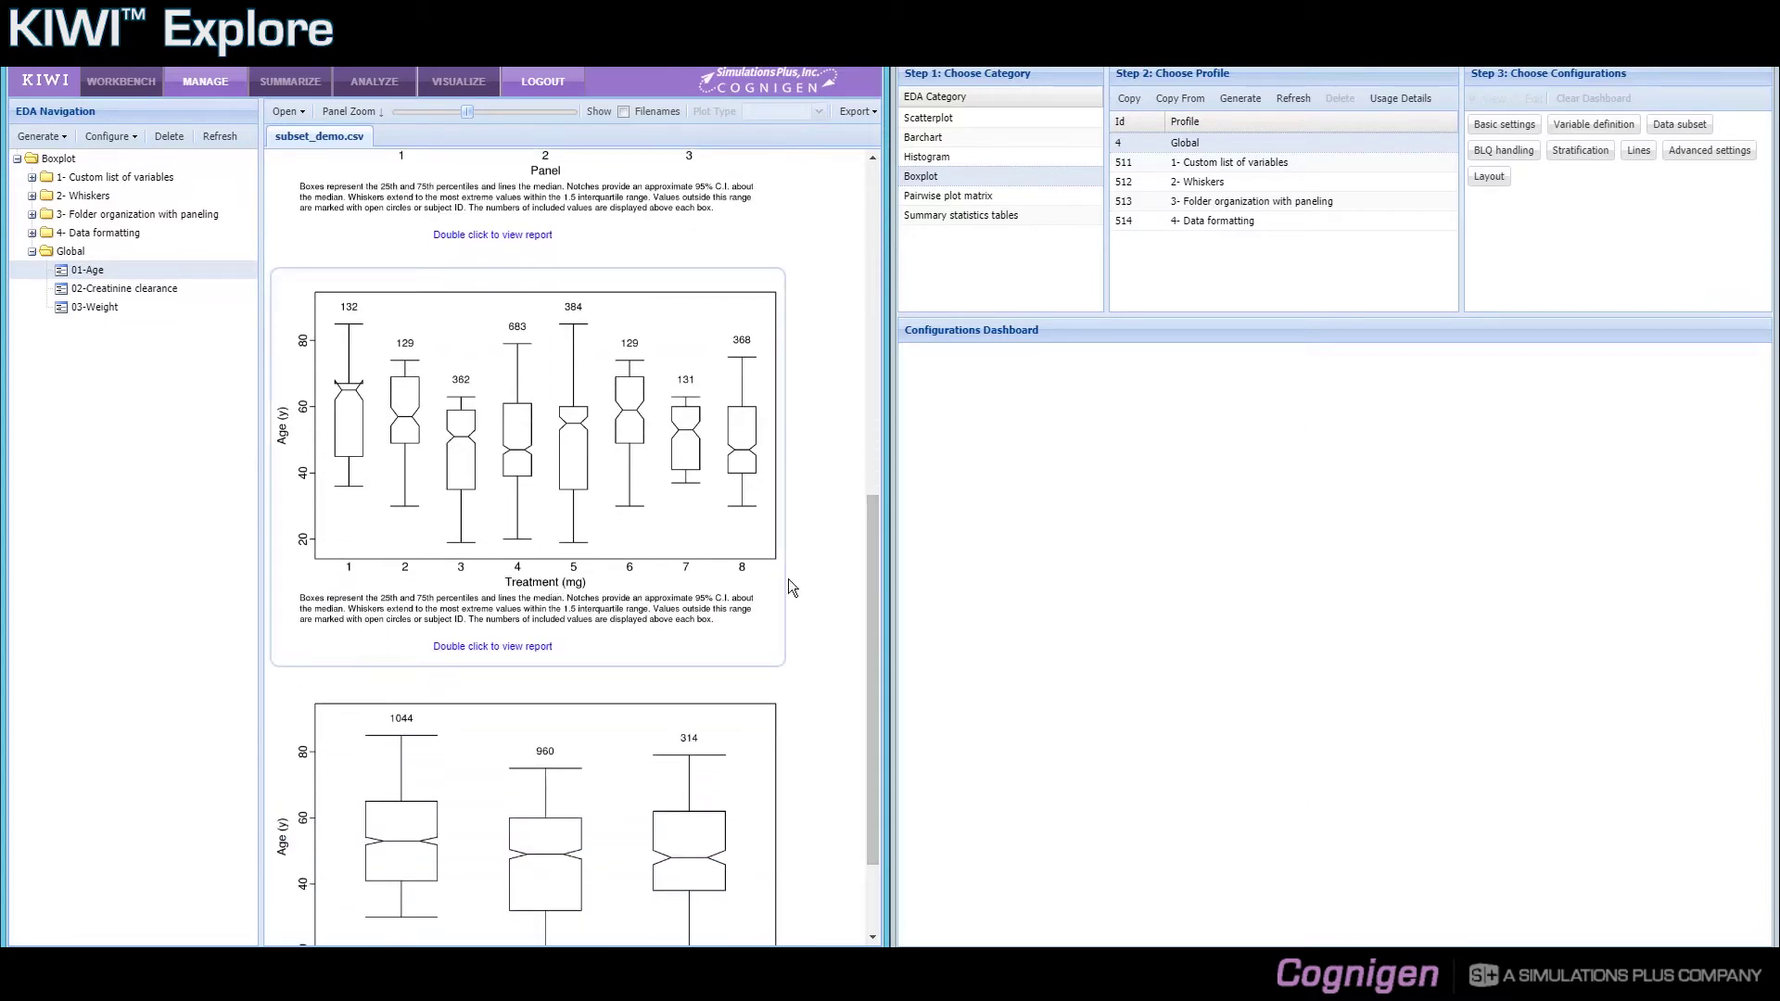
drag(870, 543, 876, 608)
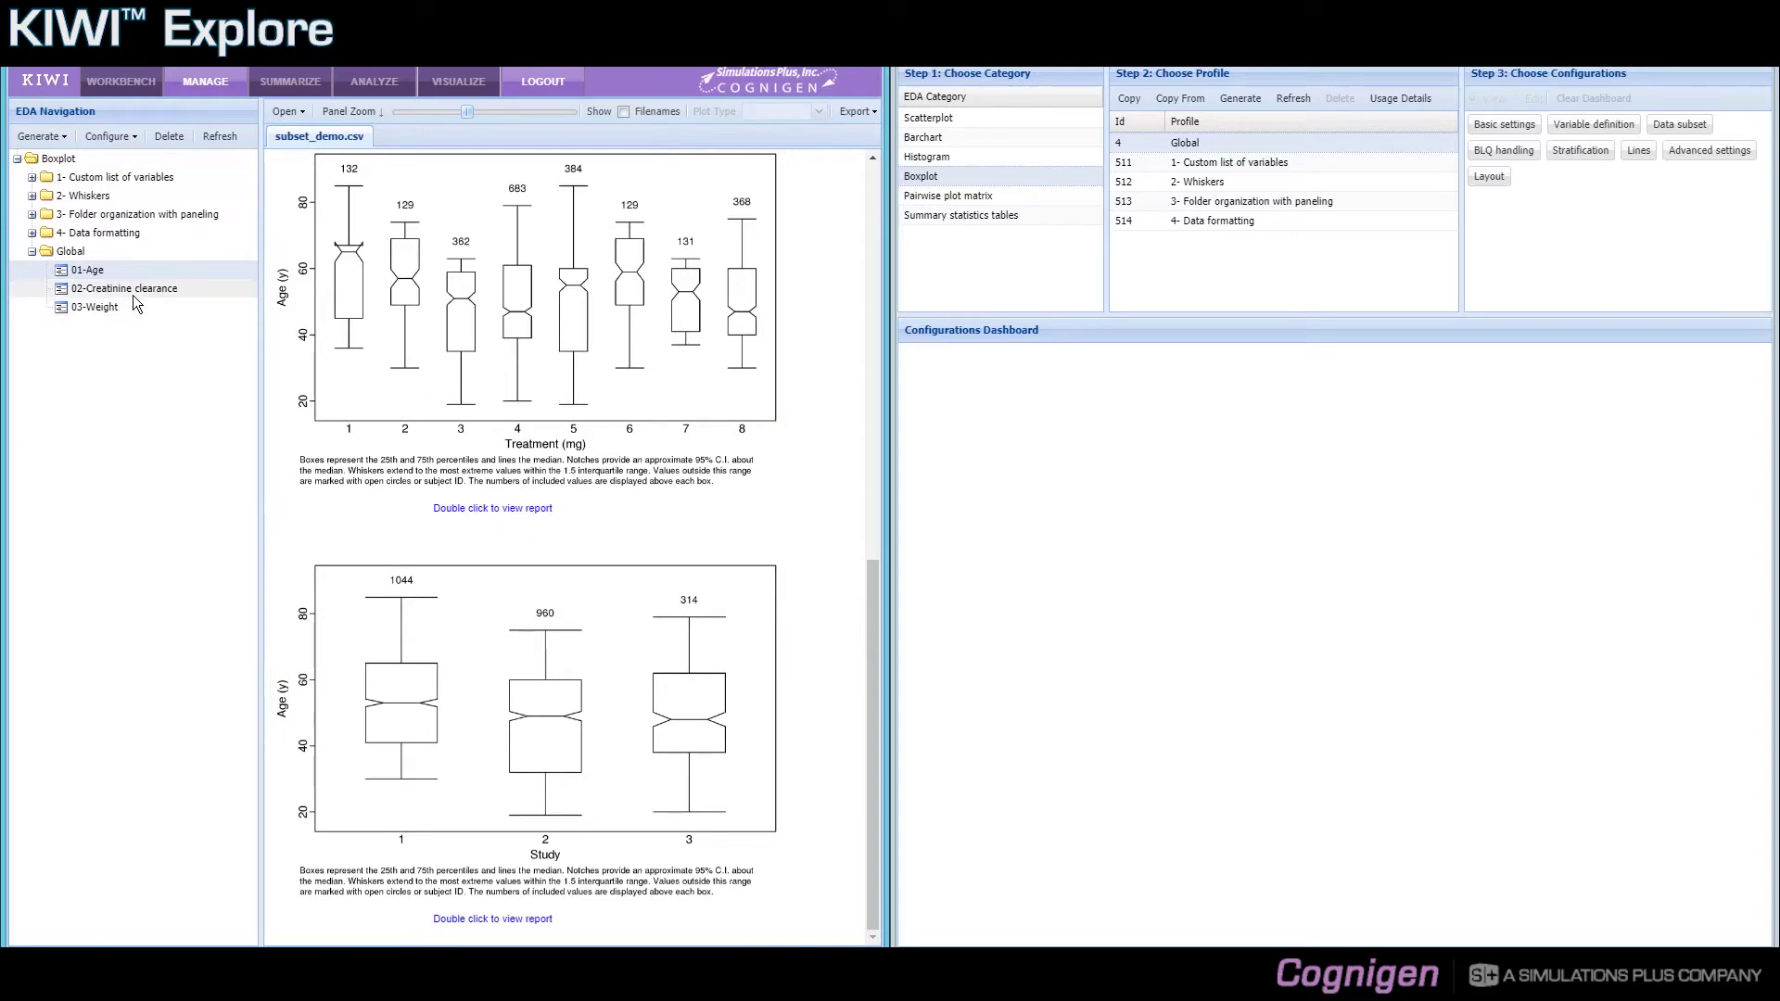
drag(873, 699, 874, 219)
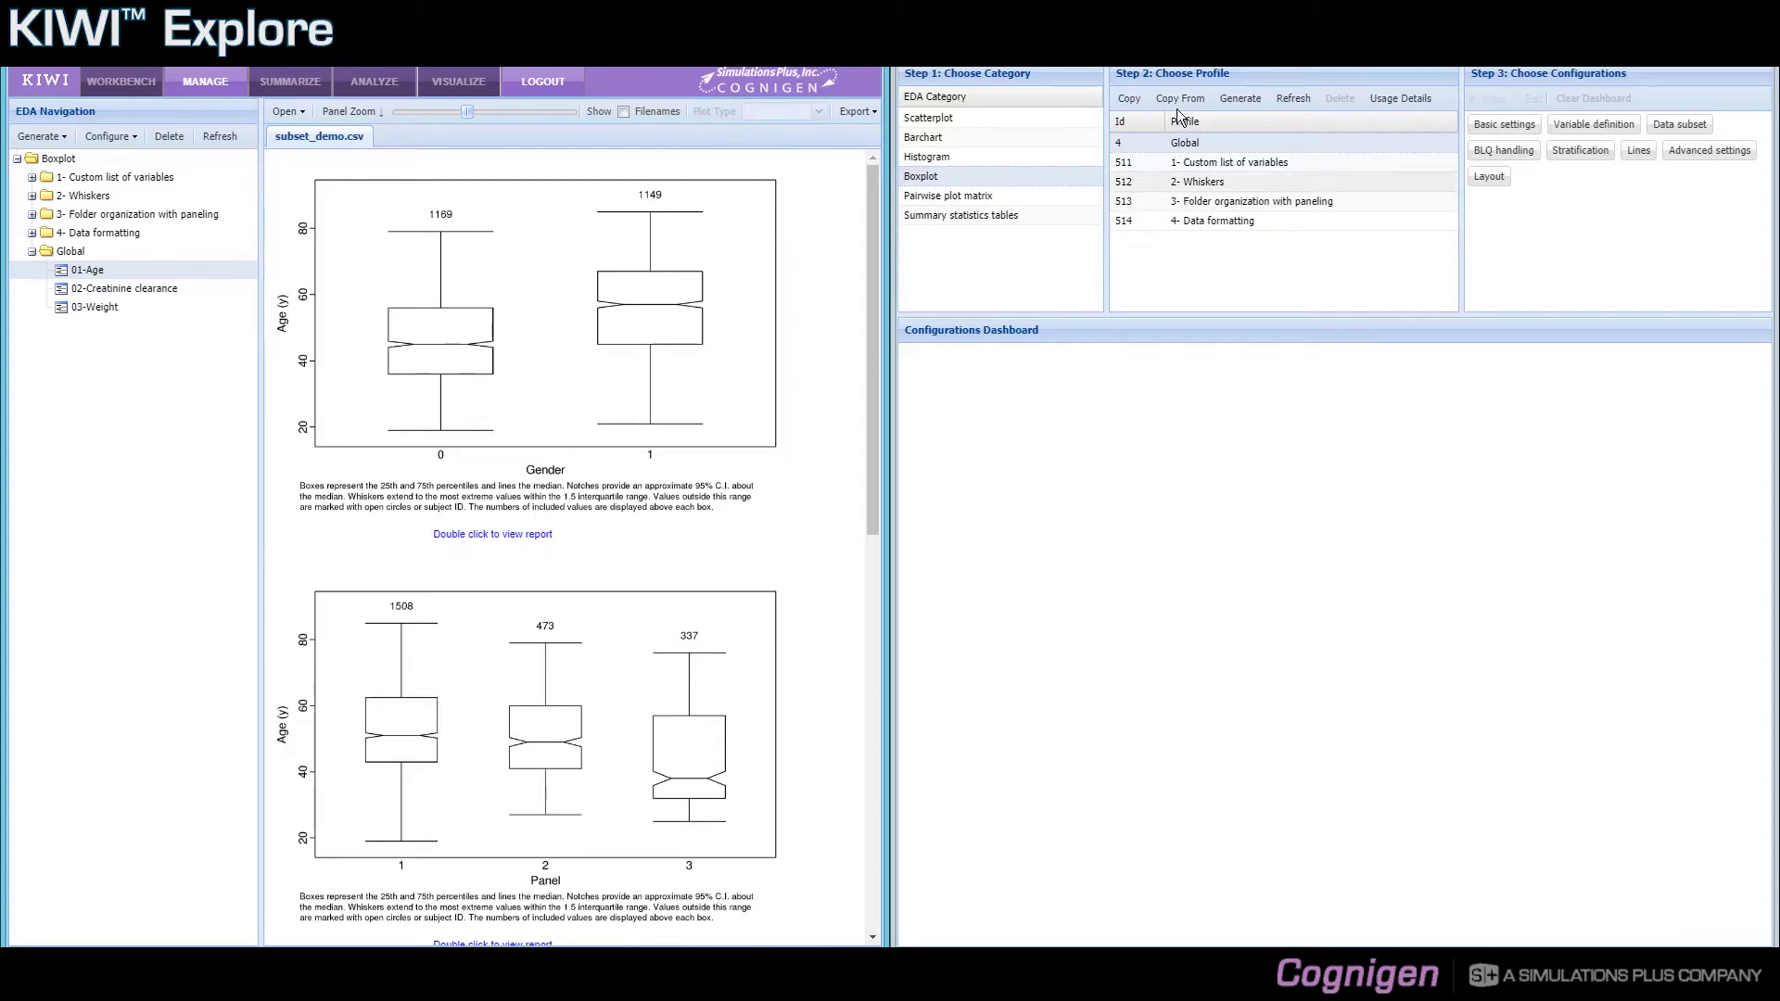
- Check the Global profile's variable definition settings and the variable categorization of subset_demo.csv
click(1592, 135)
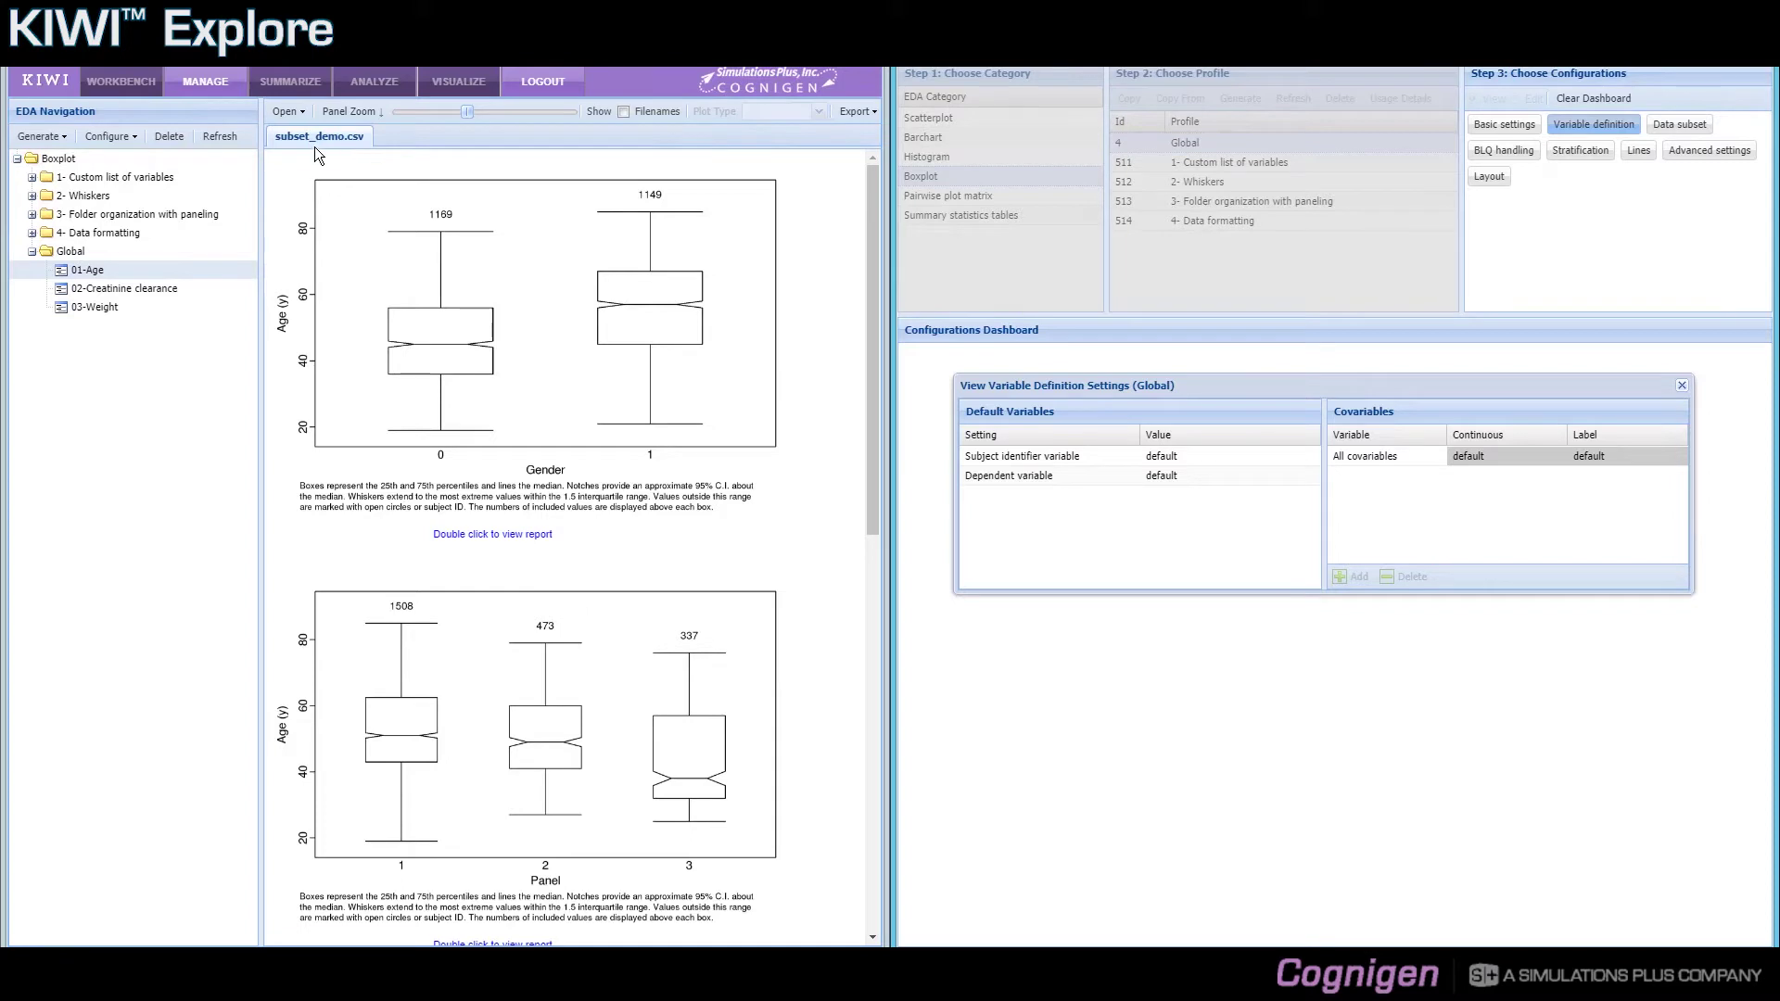
click(139, 137)
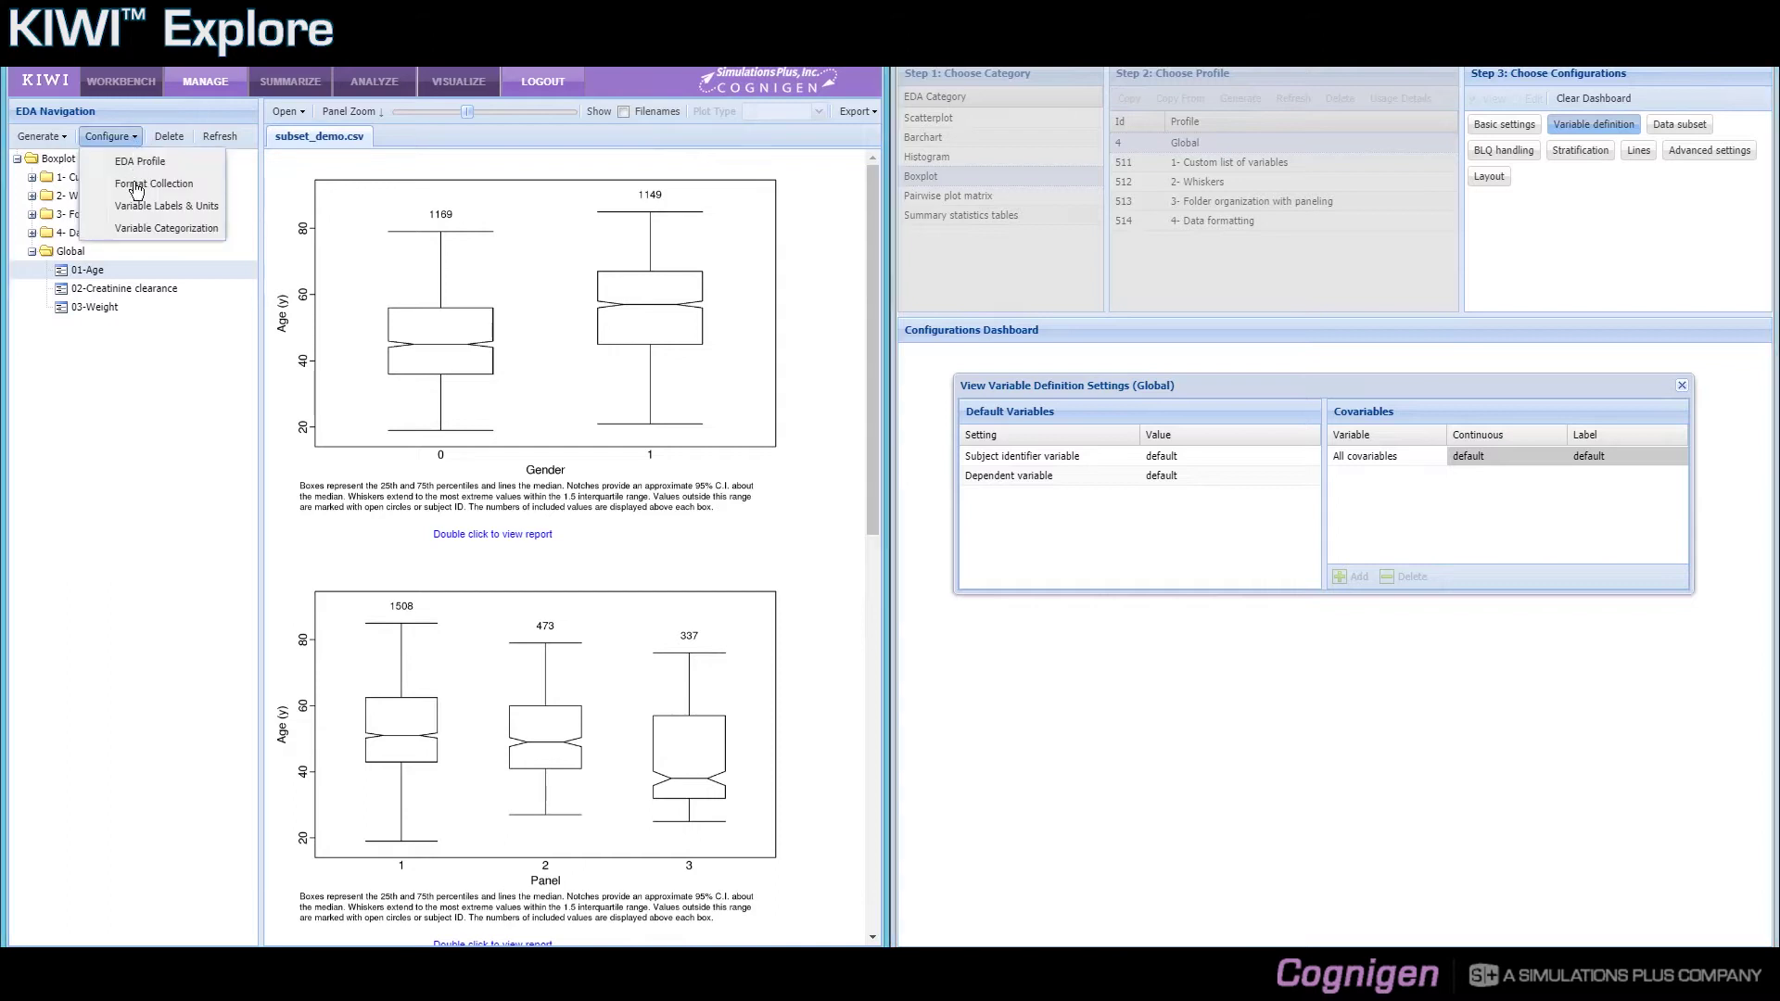
click(180, 234)
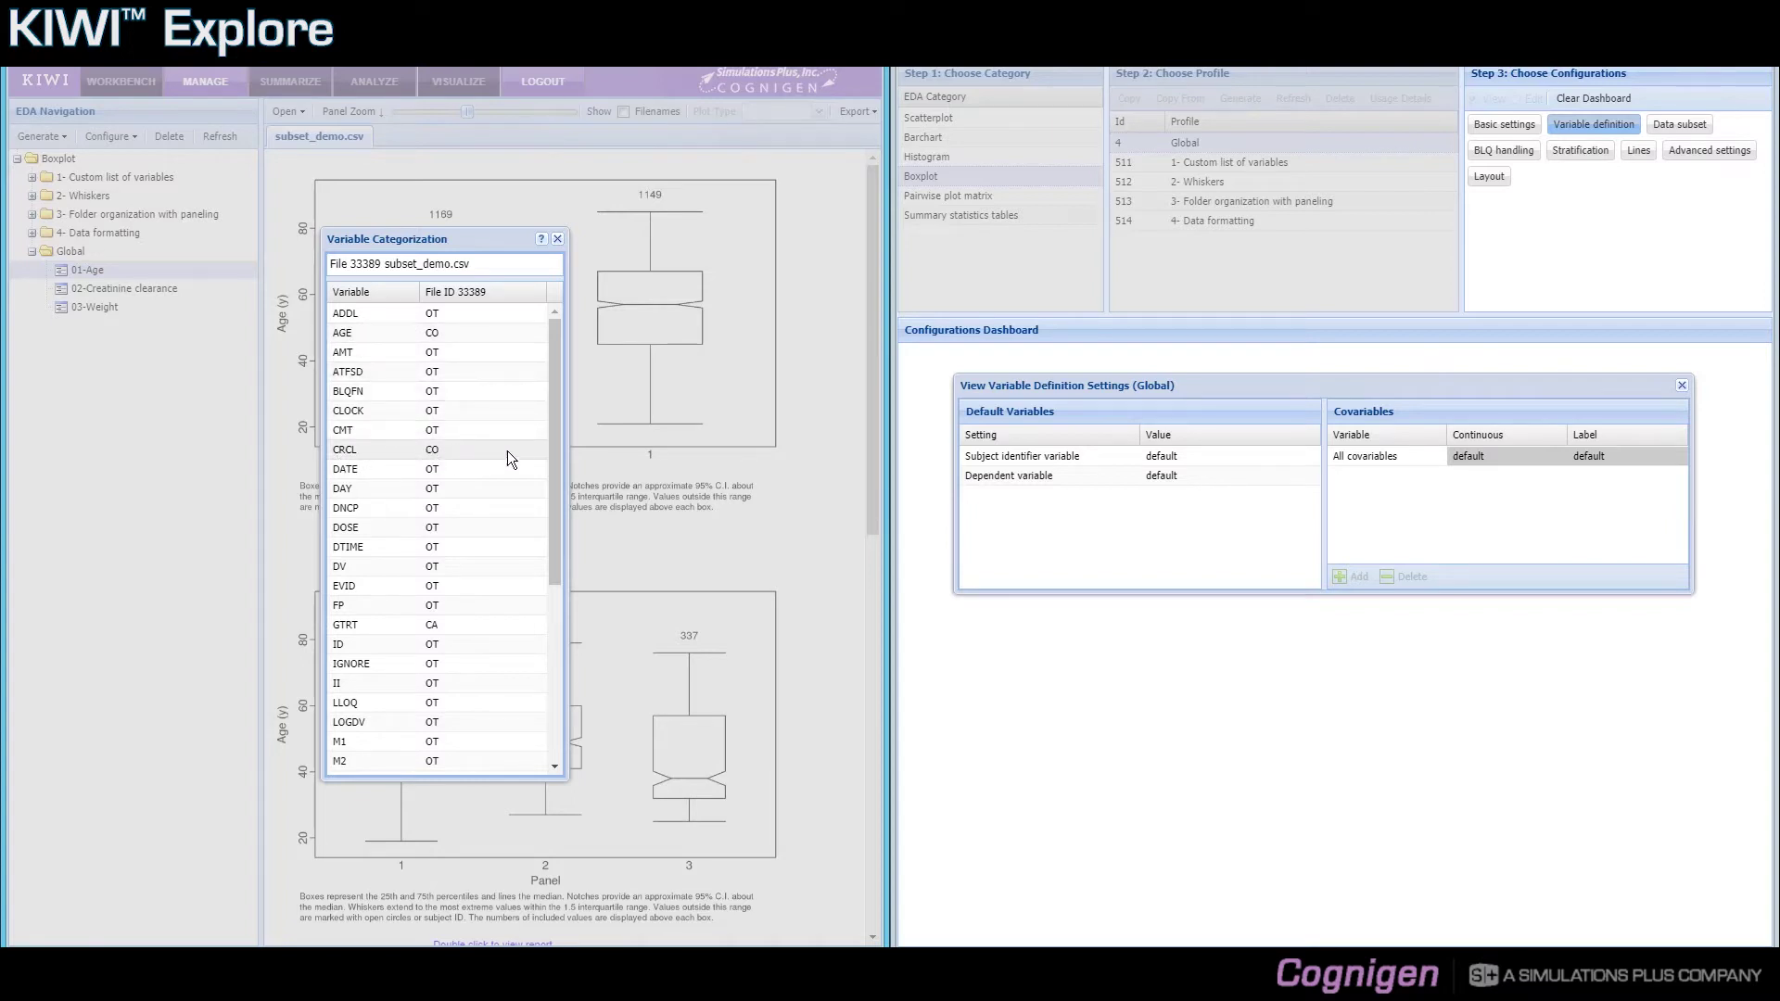
drag(554, 451, 549, 647)
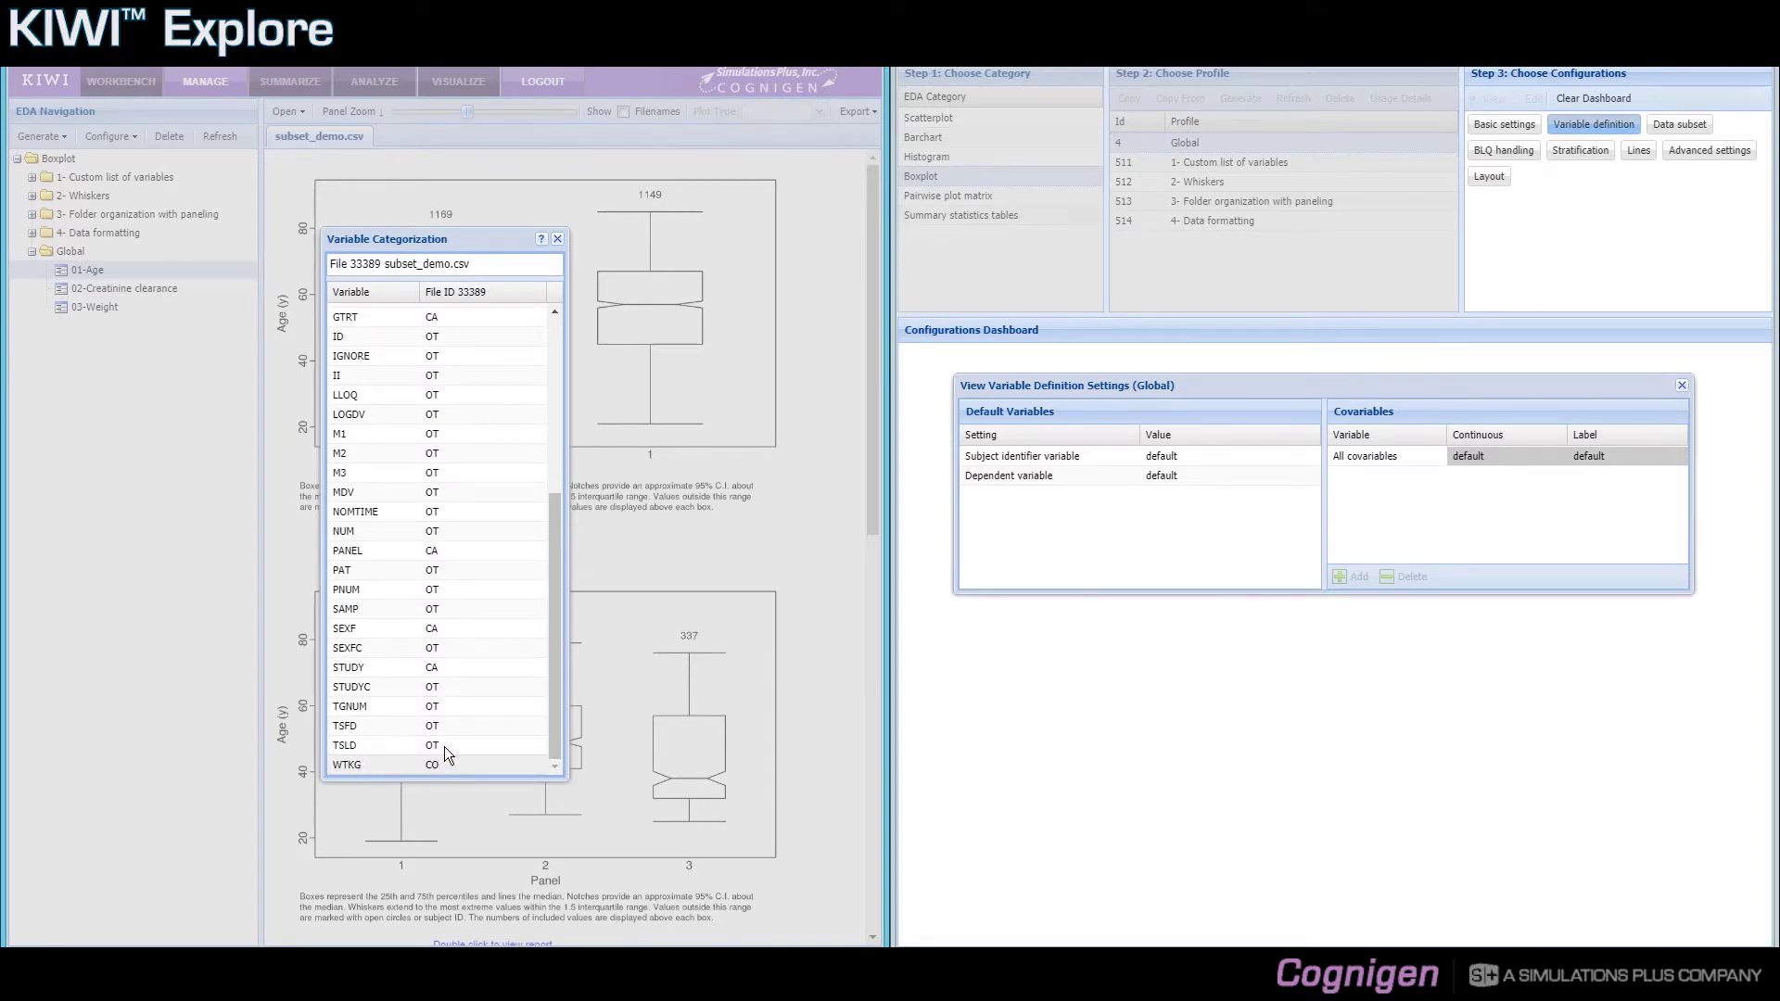
click(432, 669)
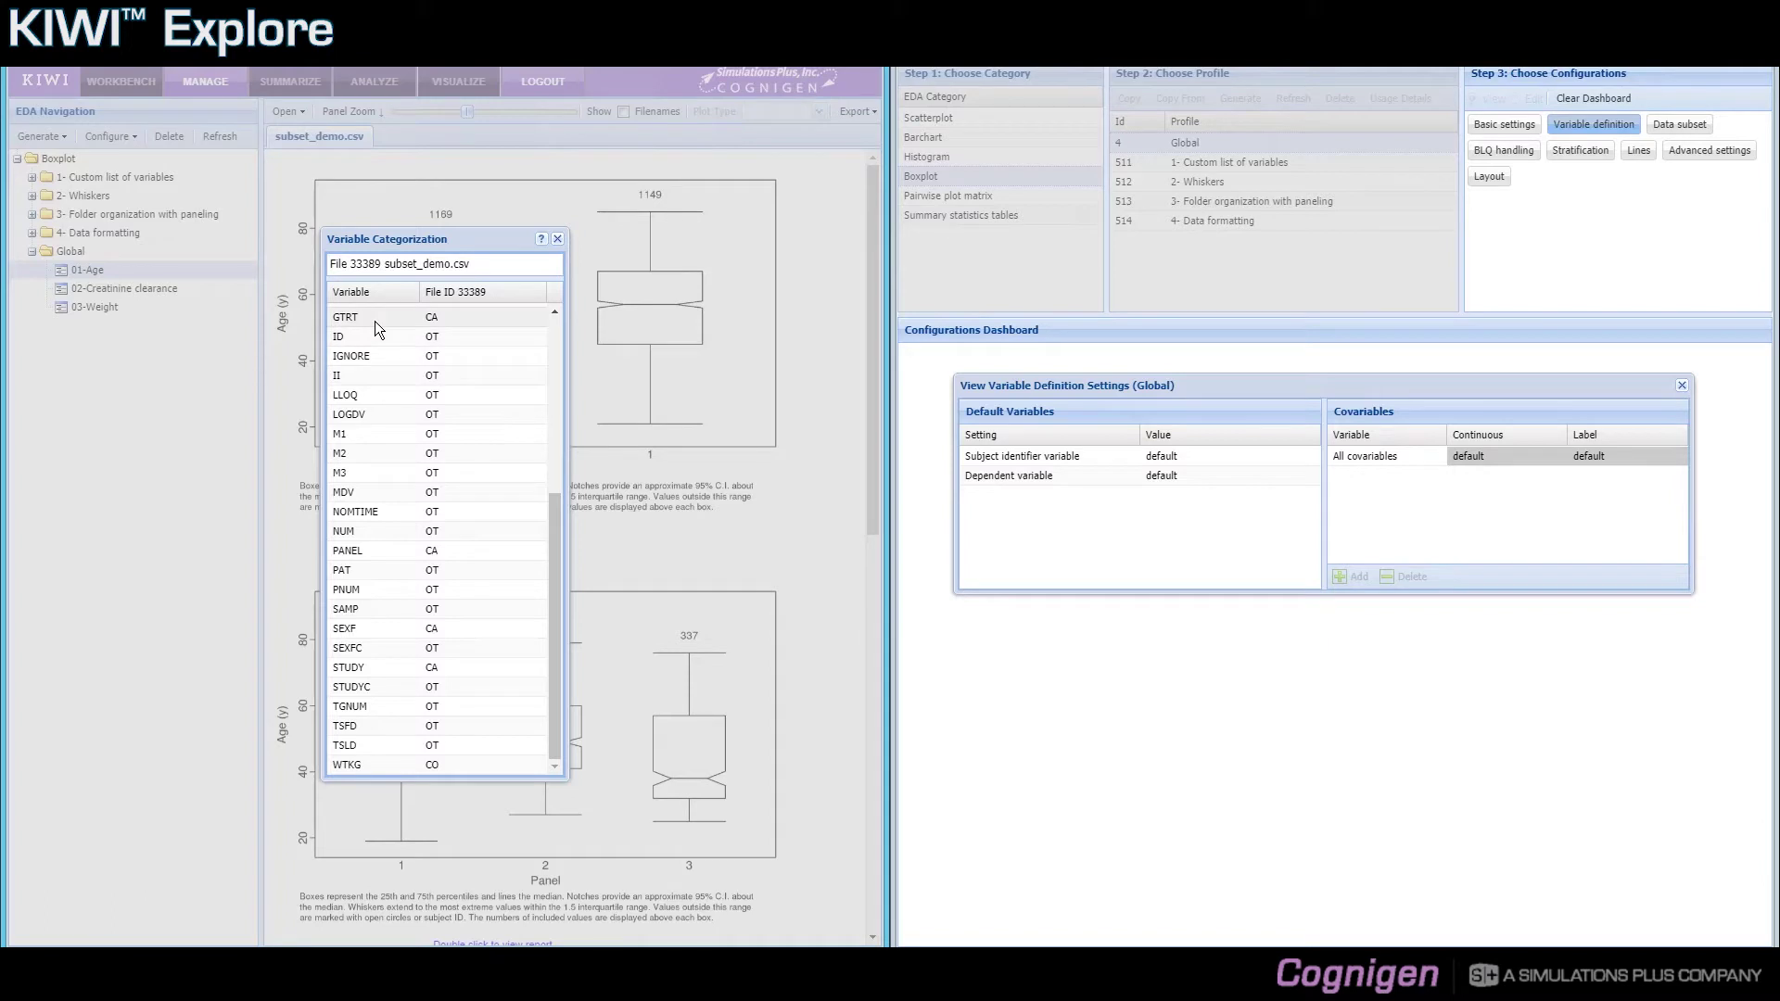
drag(553, 548, 554, 358)
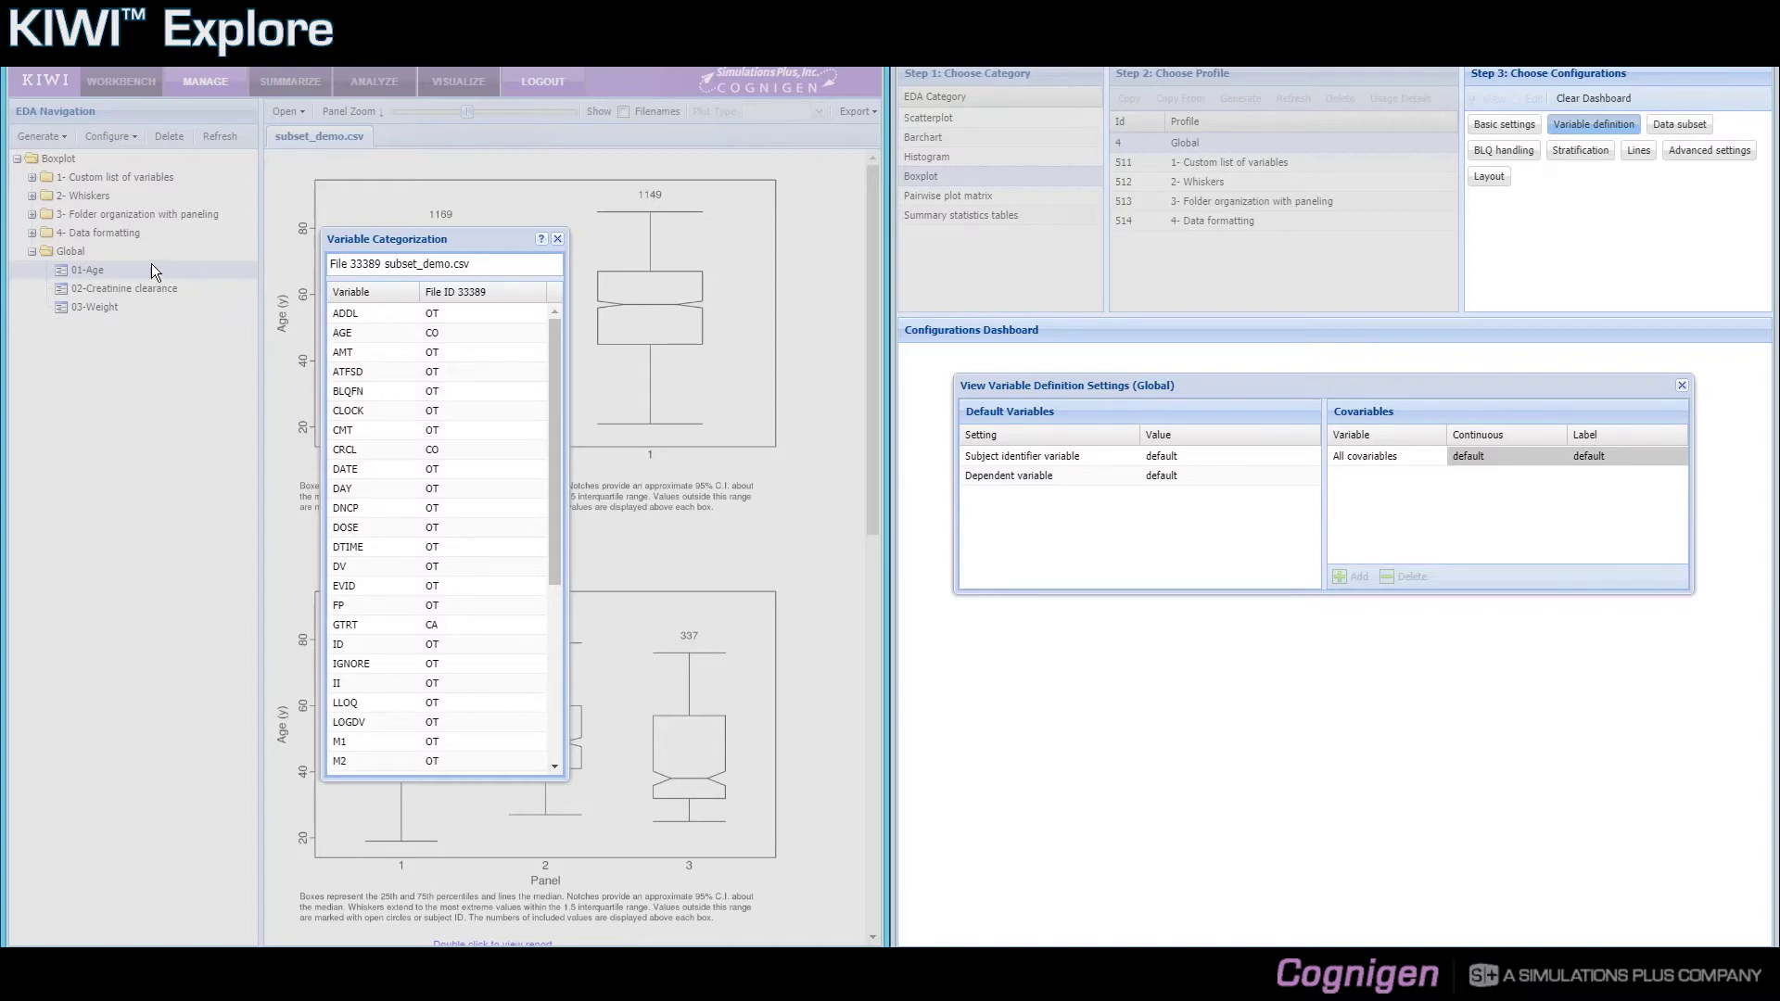
click(553, 242)
click(558, 241)
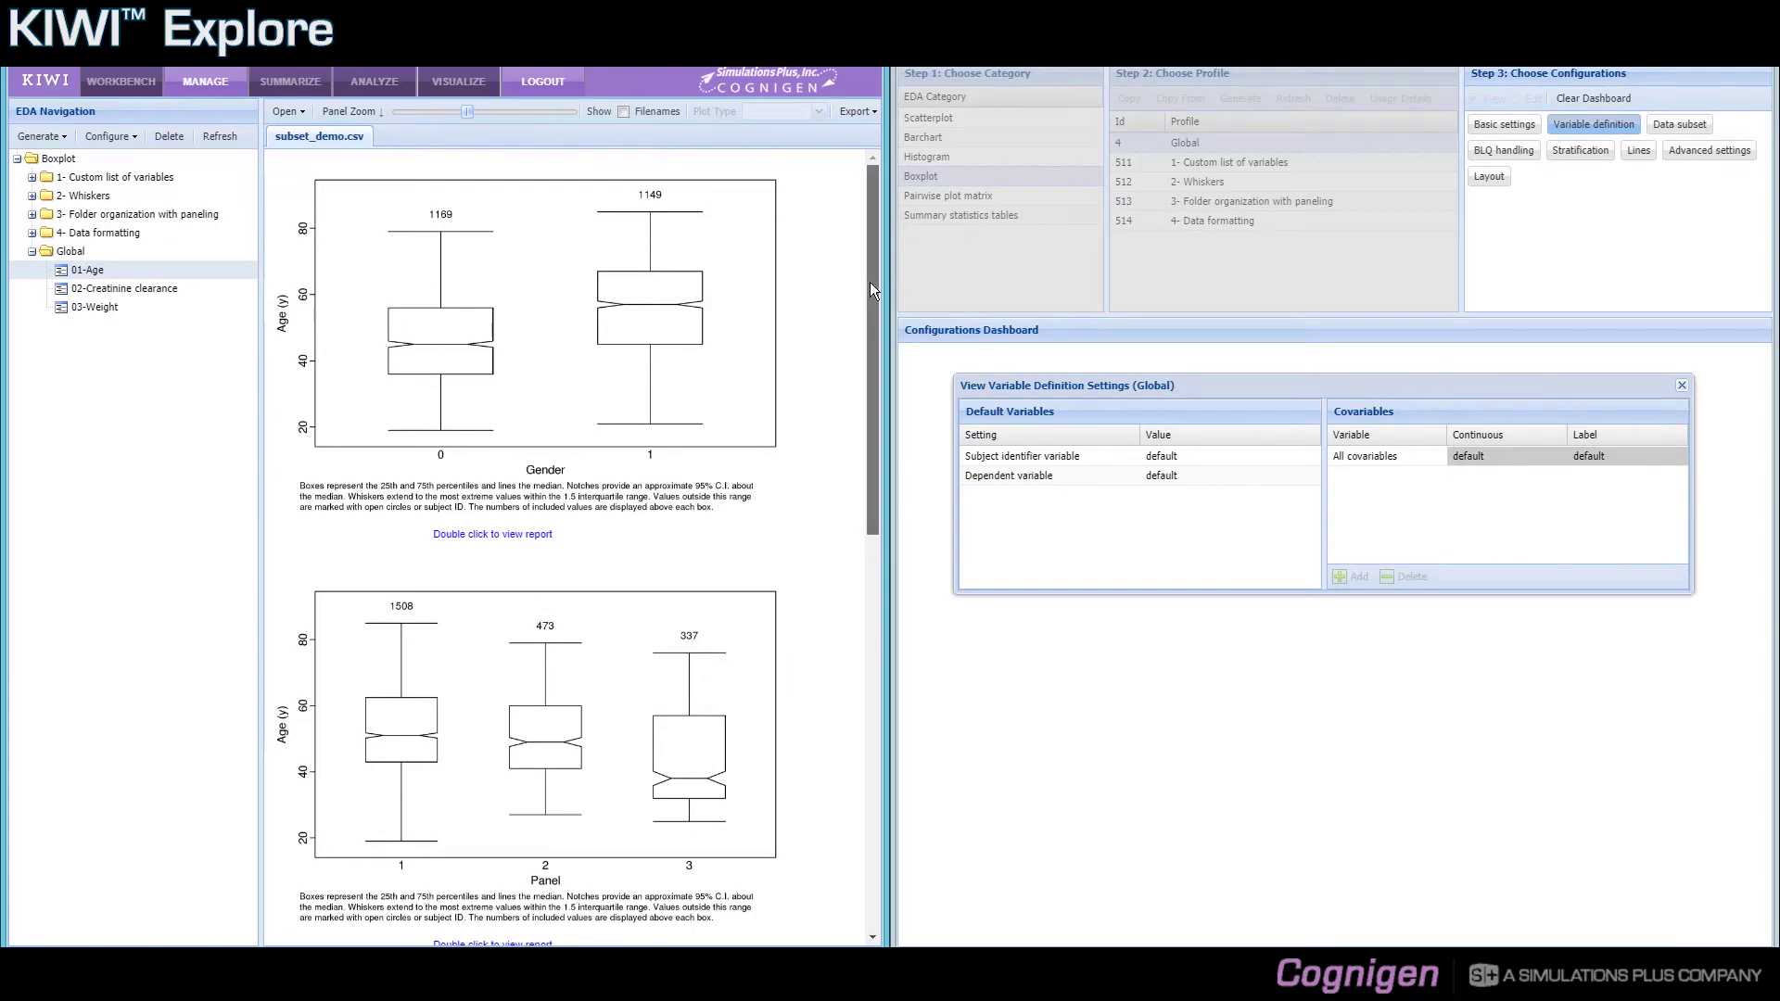
drag(870, 306, 866, 243)
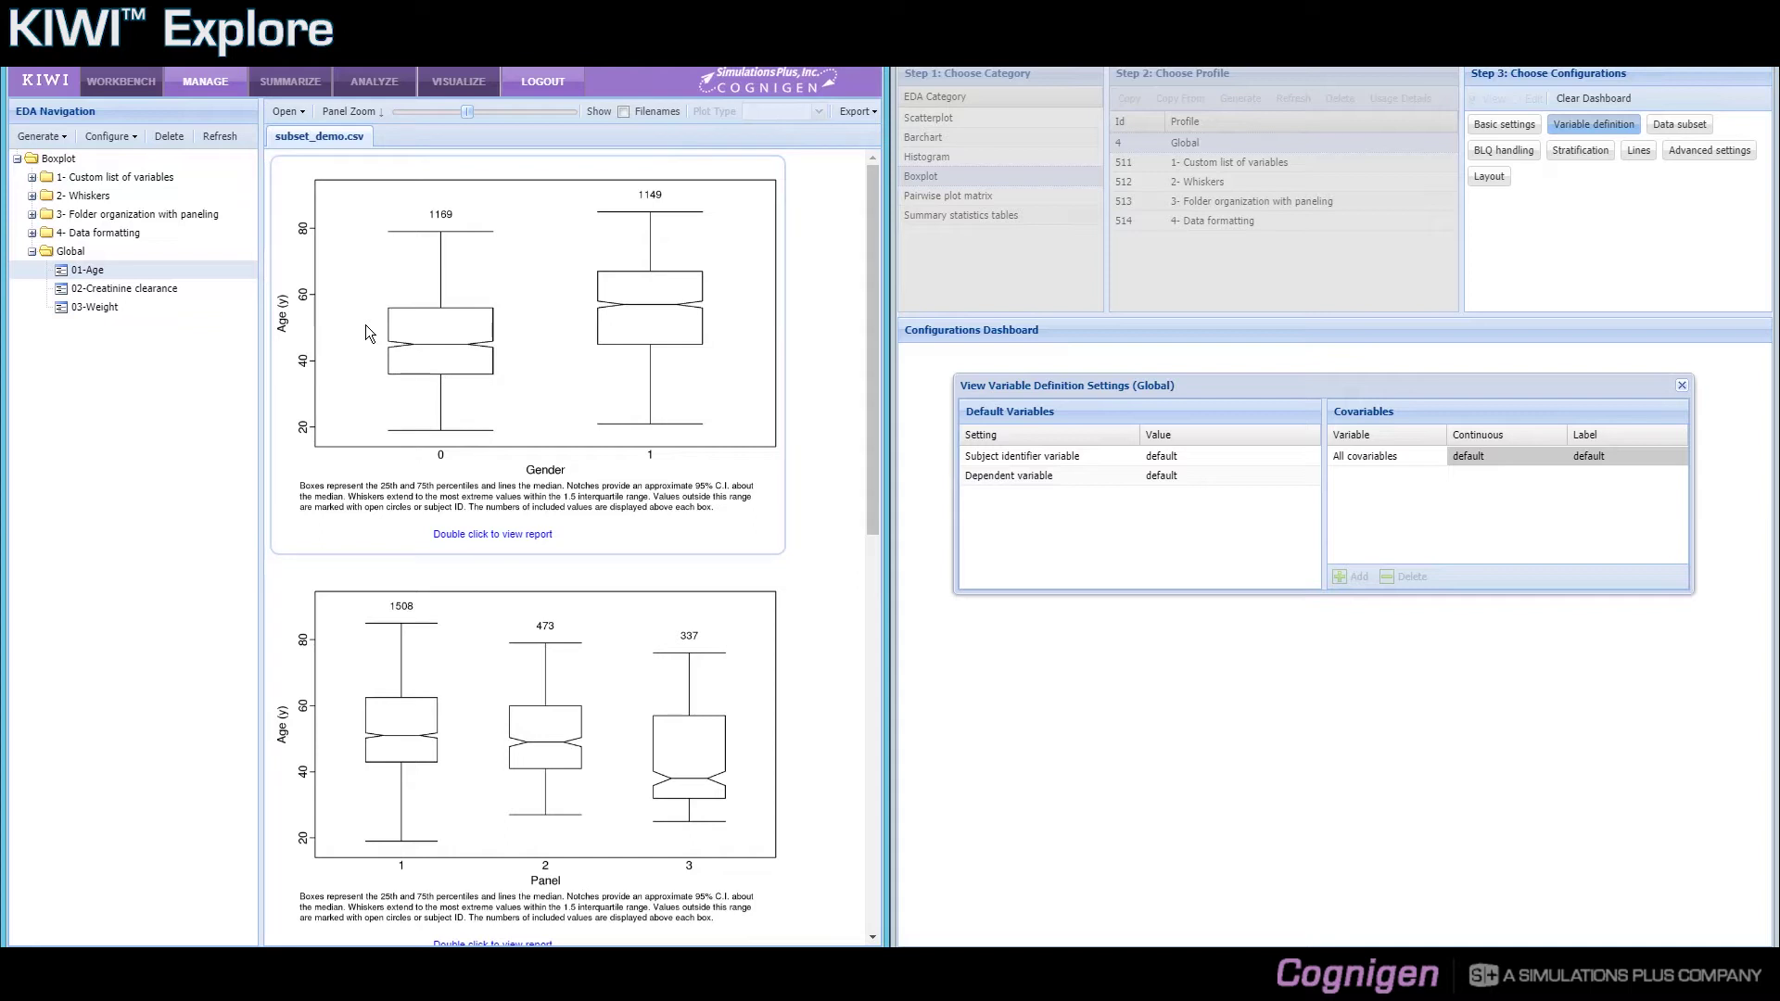
click(1682, 386)
- View the Age boxplots in the "1- Custom list of variables" folder
click(31, 177)
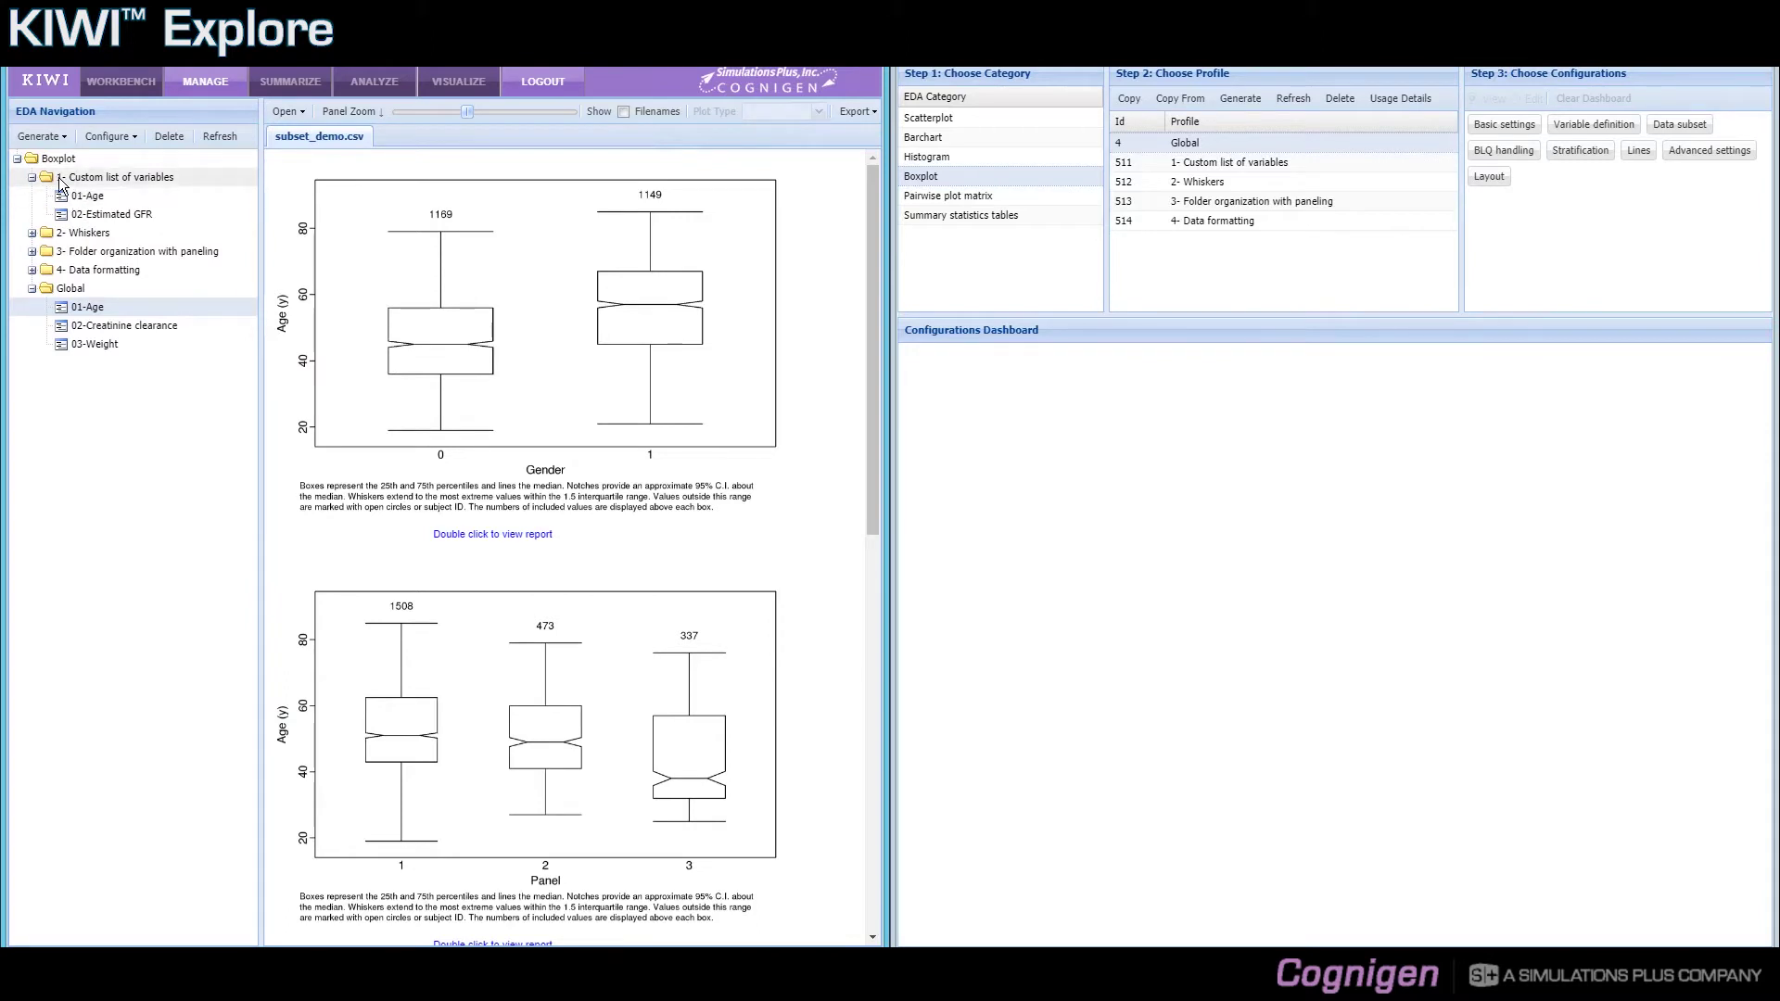
click(94, 215)
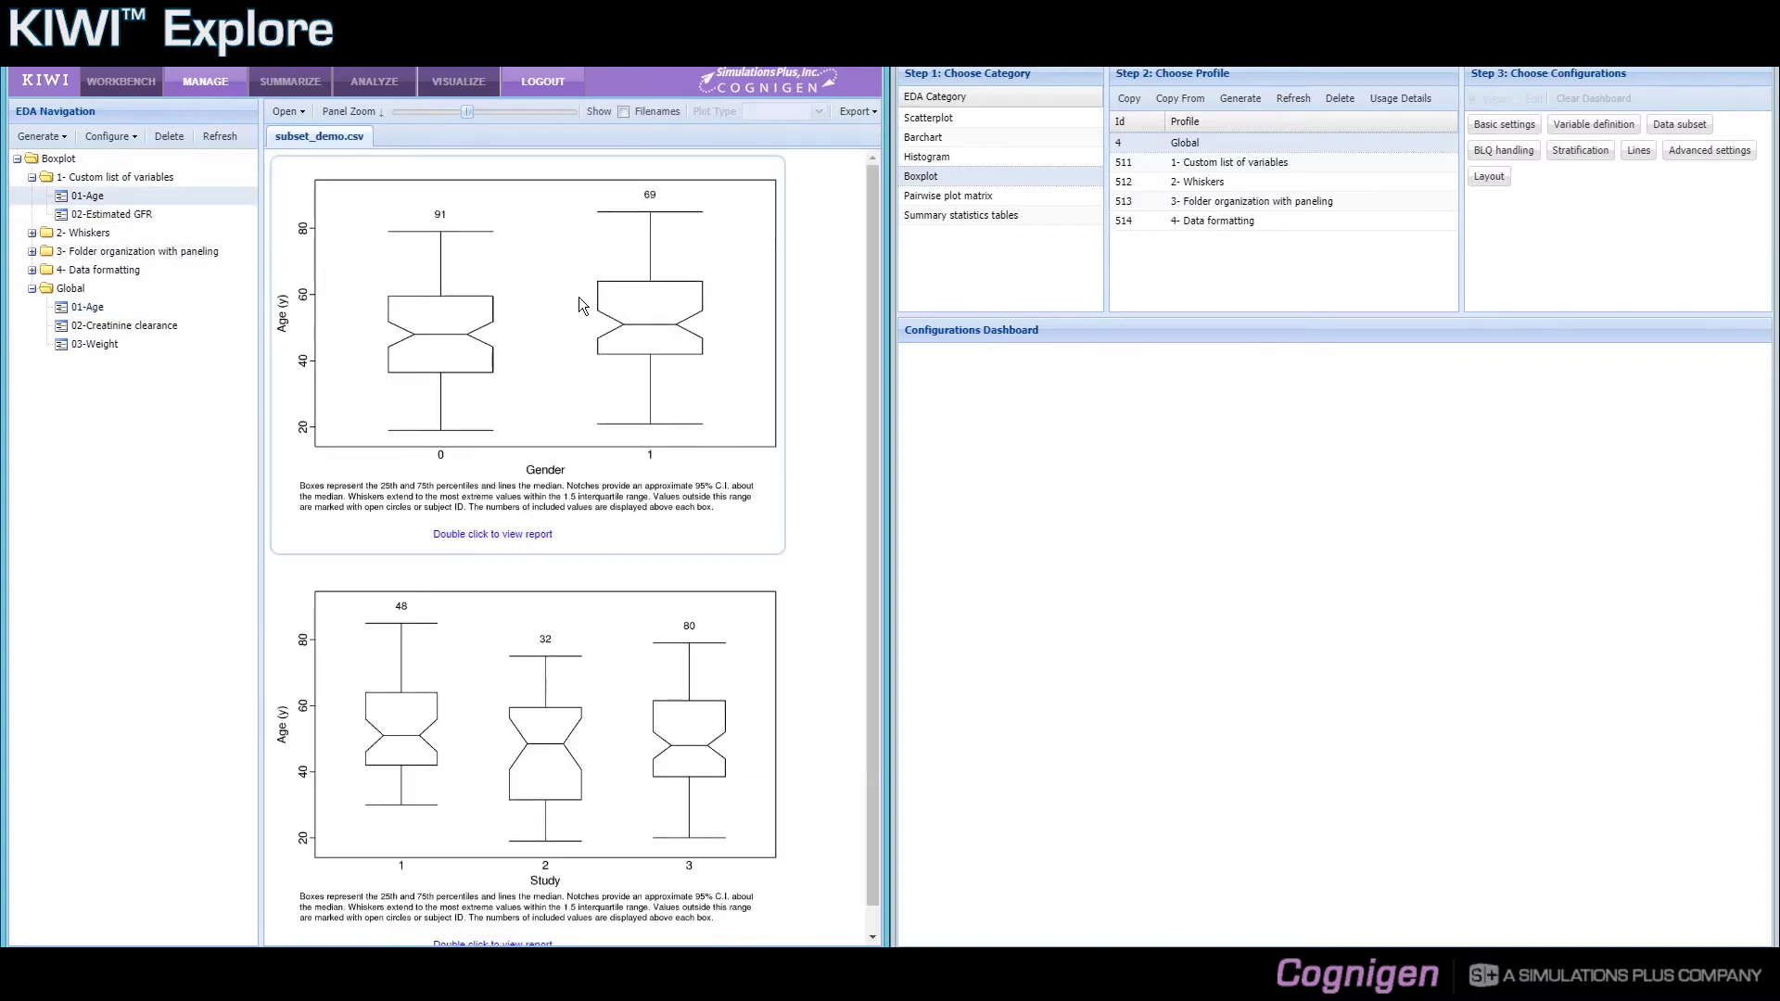
scroll(875, 275, down, 1)
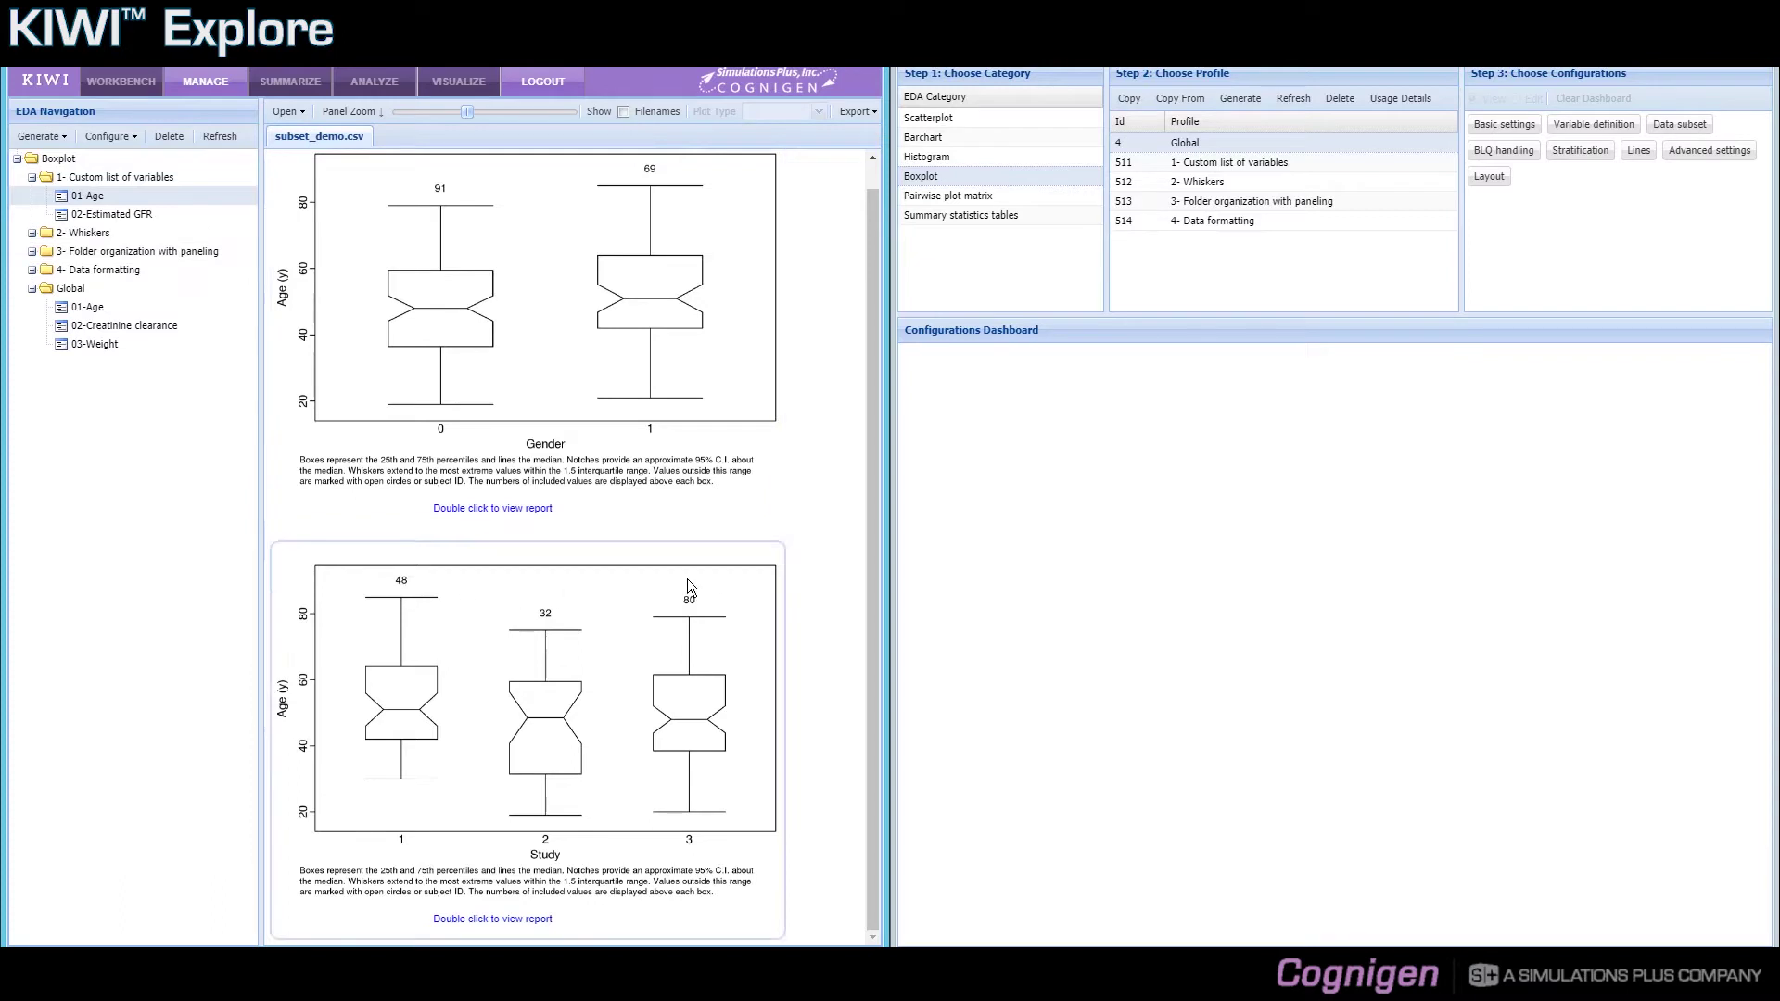
- Open the "1- Custom list of variables" variable definition settings for editing with all plots rerun, and compare them with its Estimated GFR and Age plots
click(1211, 165)
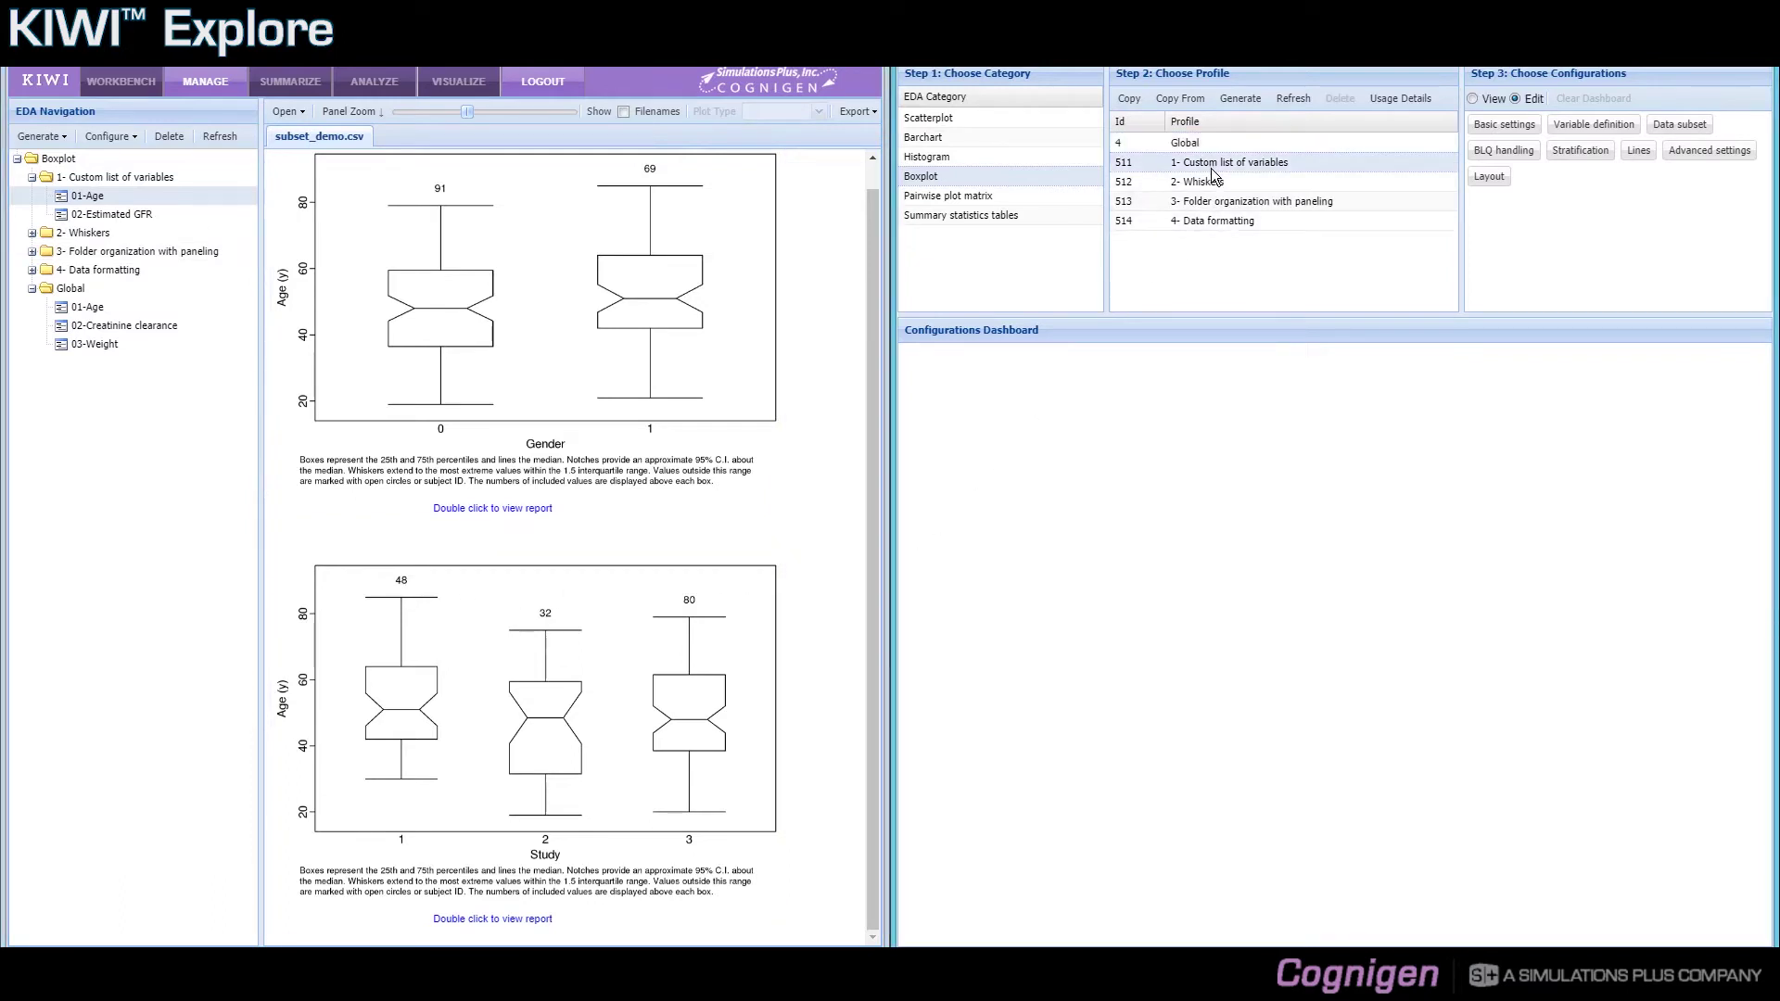
click(1578, 136)
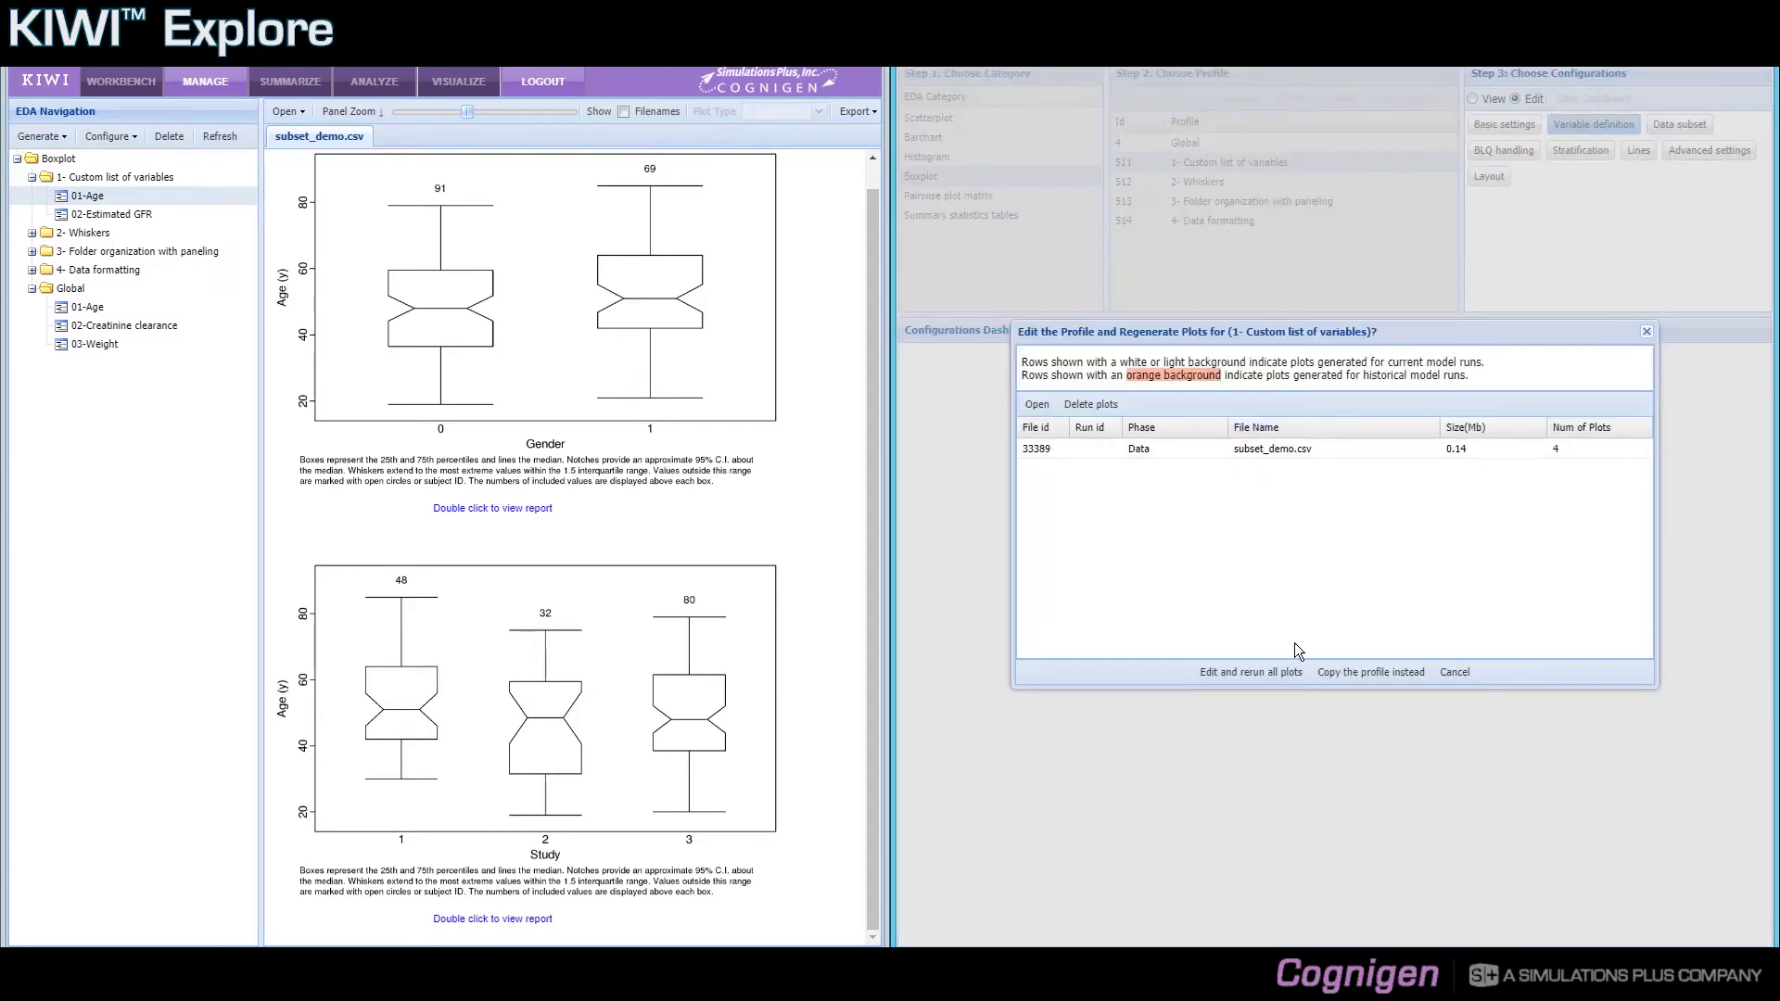
click(1291, 673)
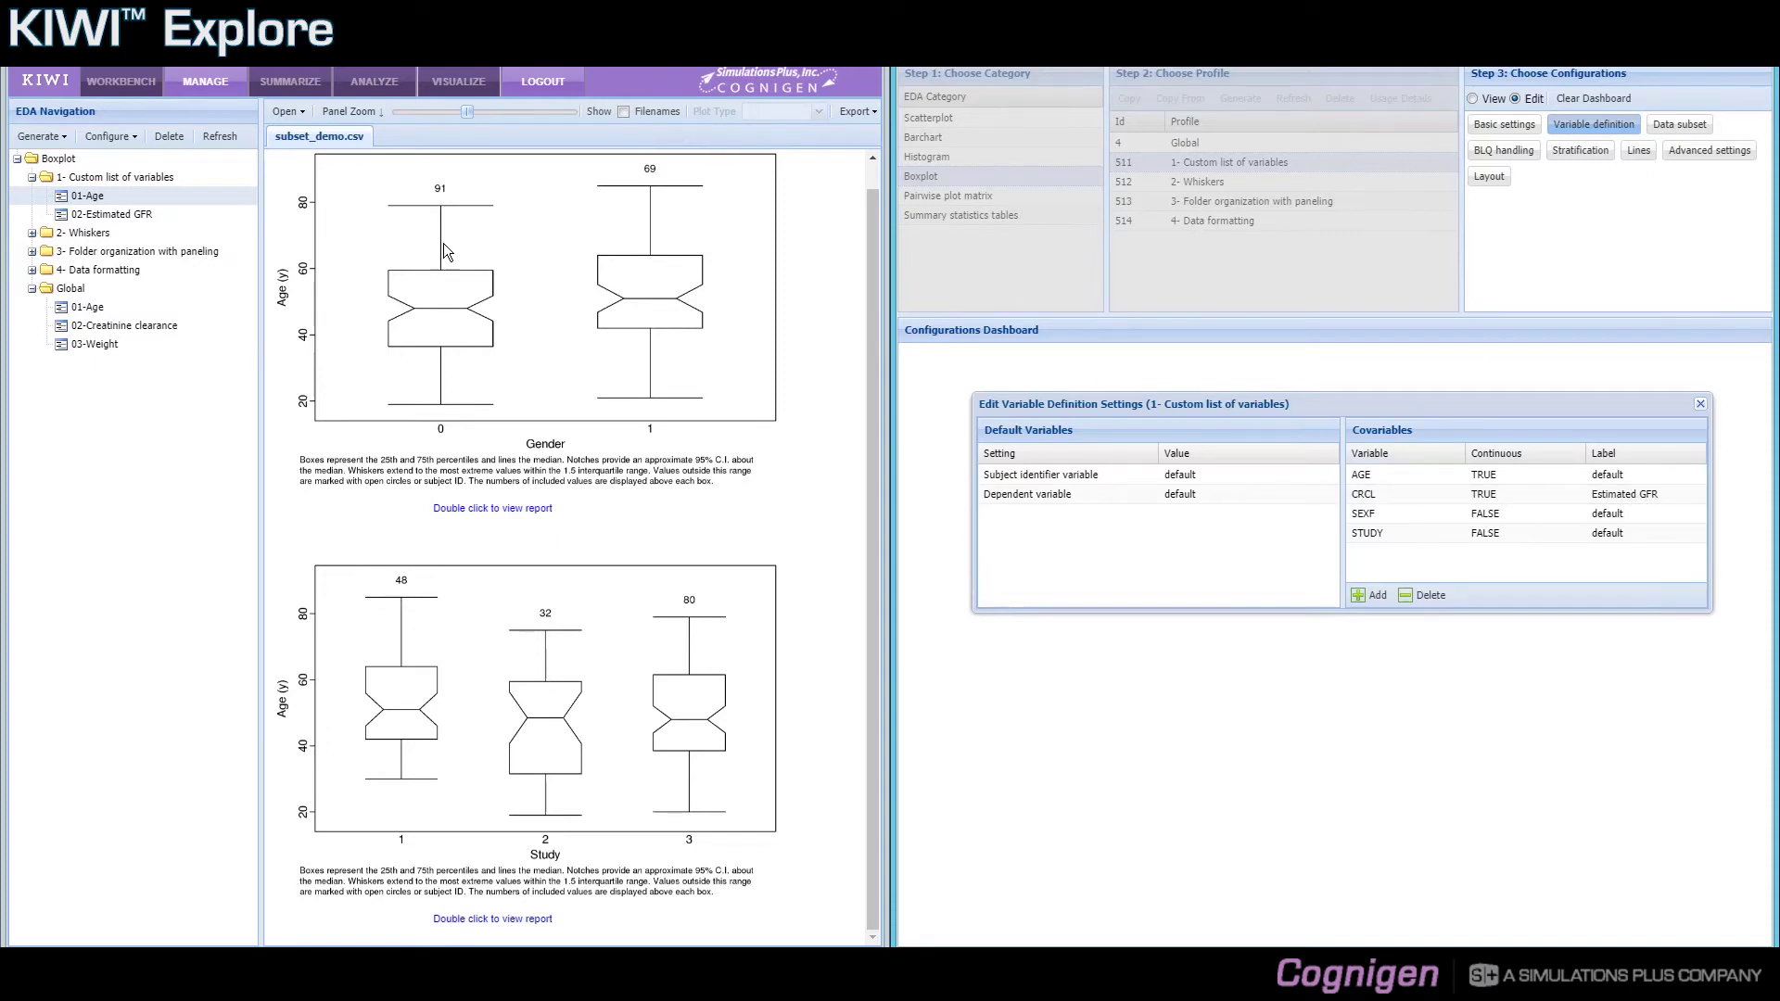
click(82, 219)
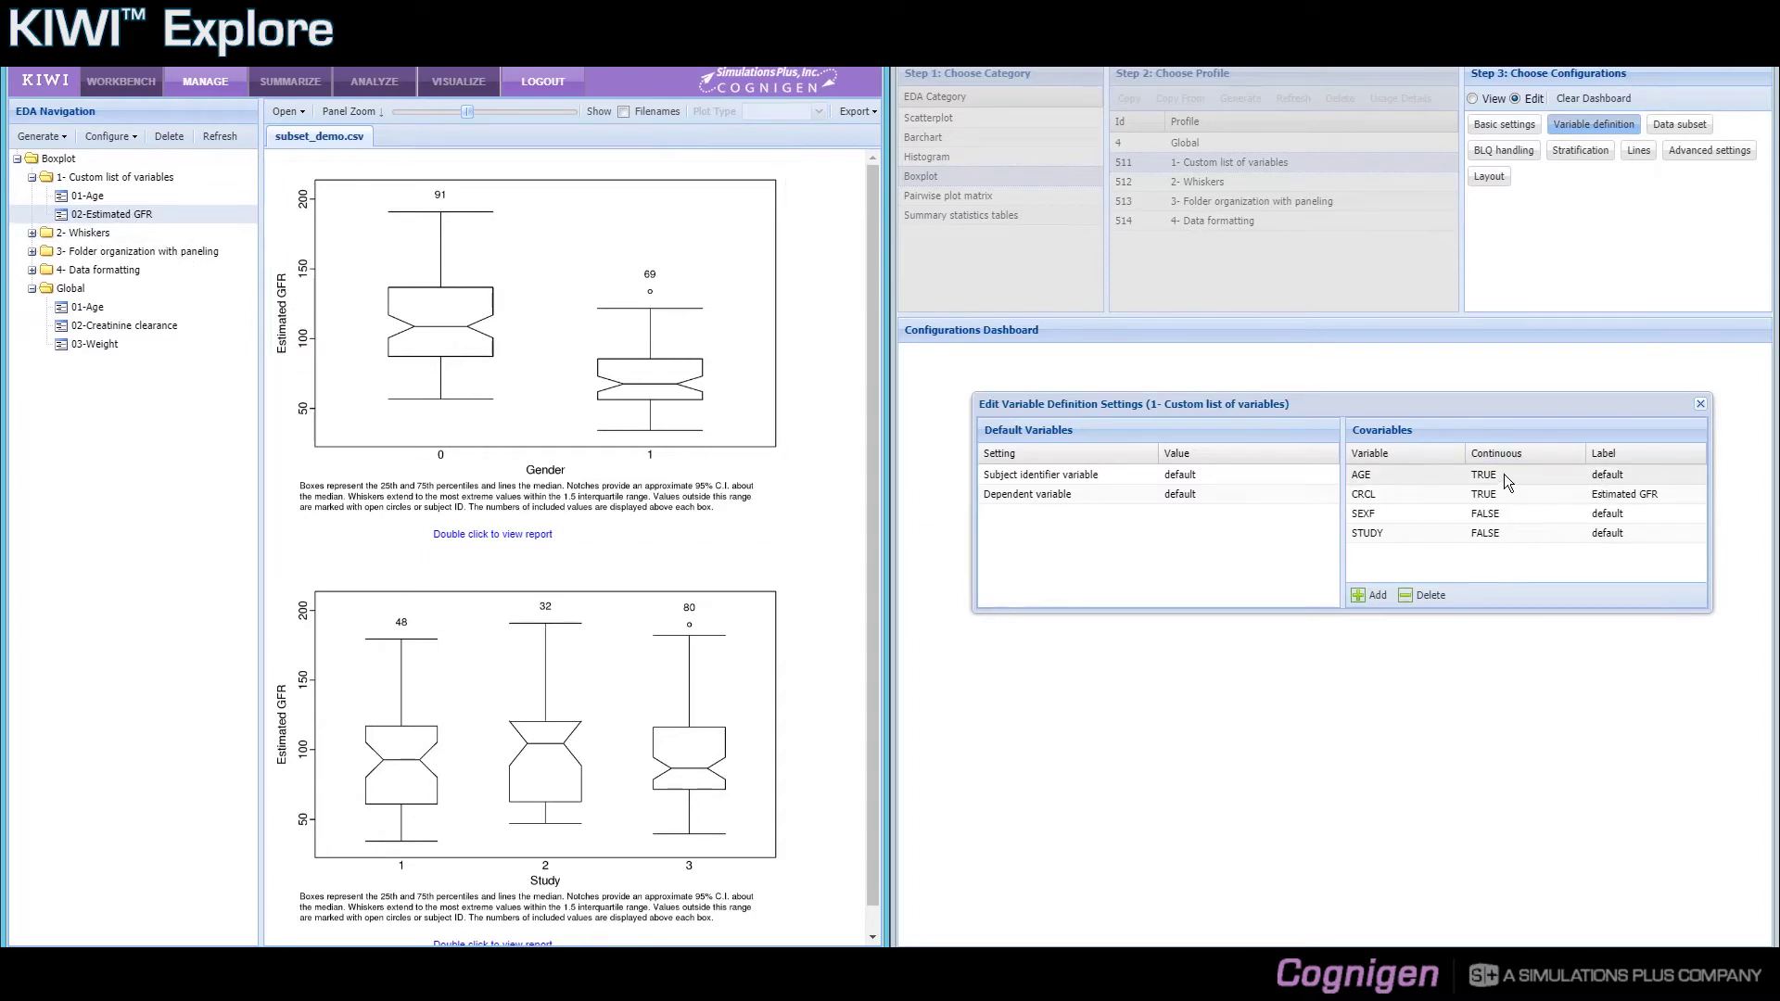
click(118, 193)
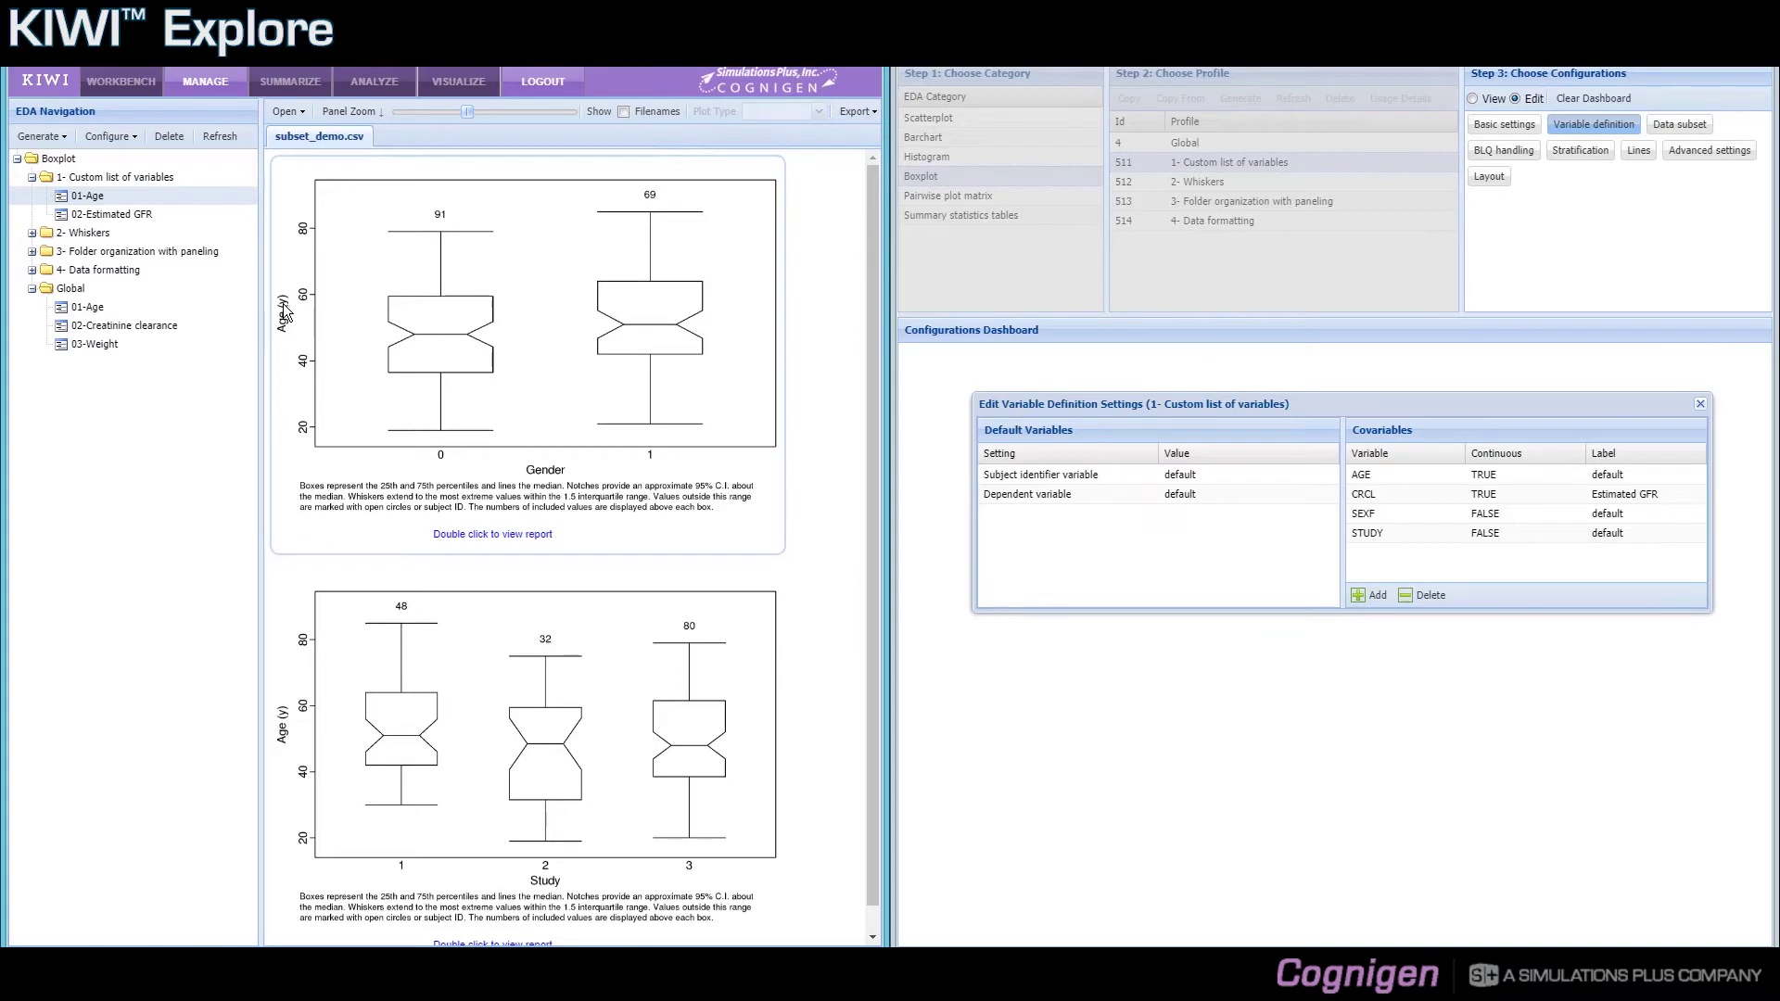
- Review the stage-specific variable labels and units, from the AGE entry to the end of the list
click(134, 144)
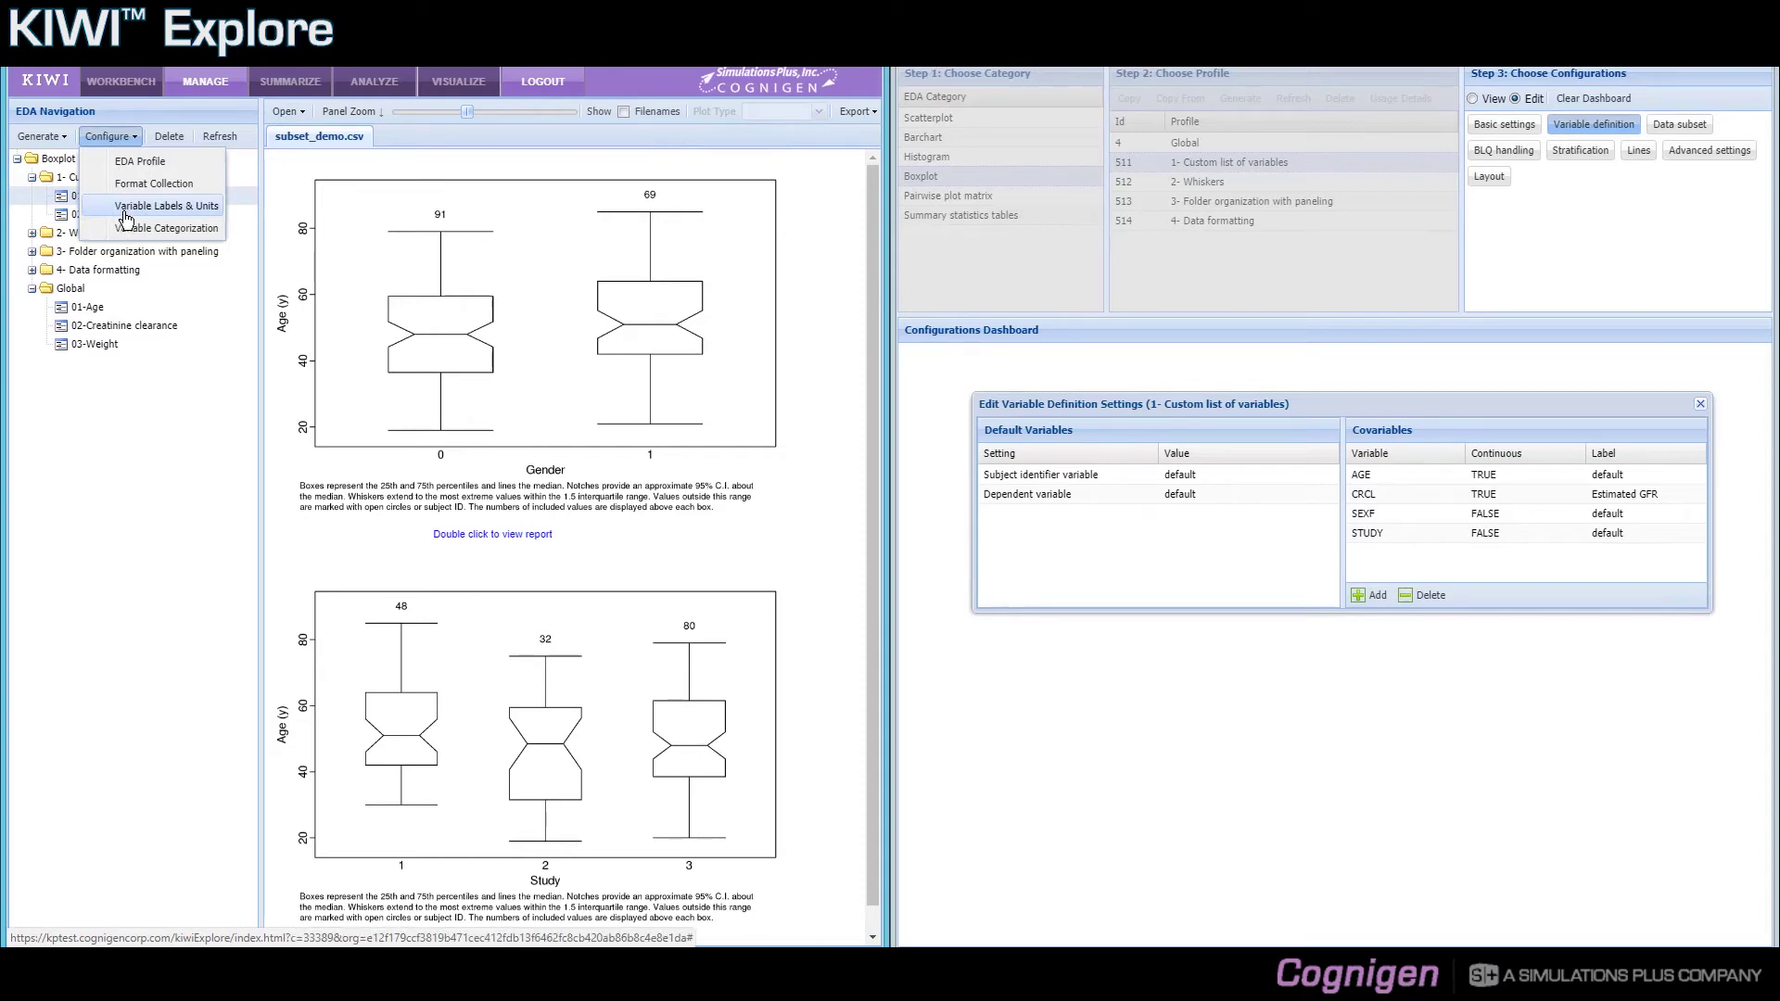
click(197, 216)
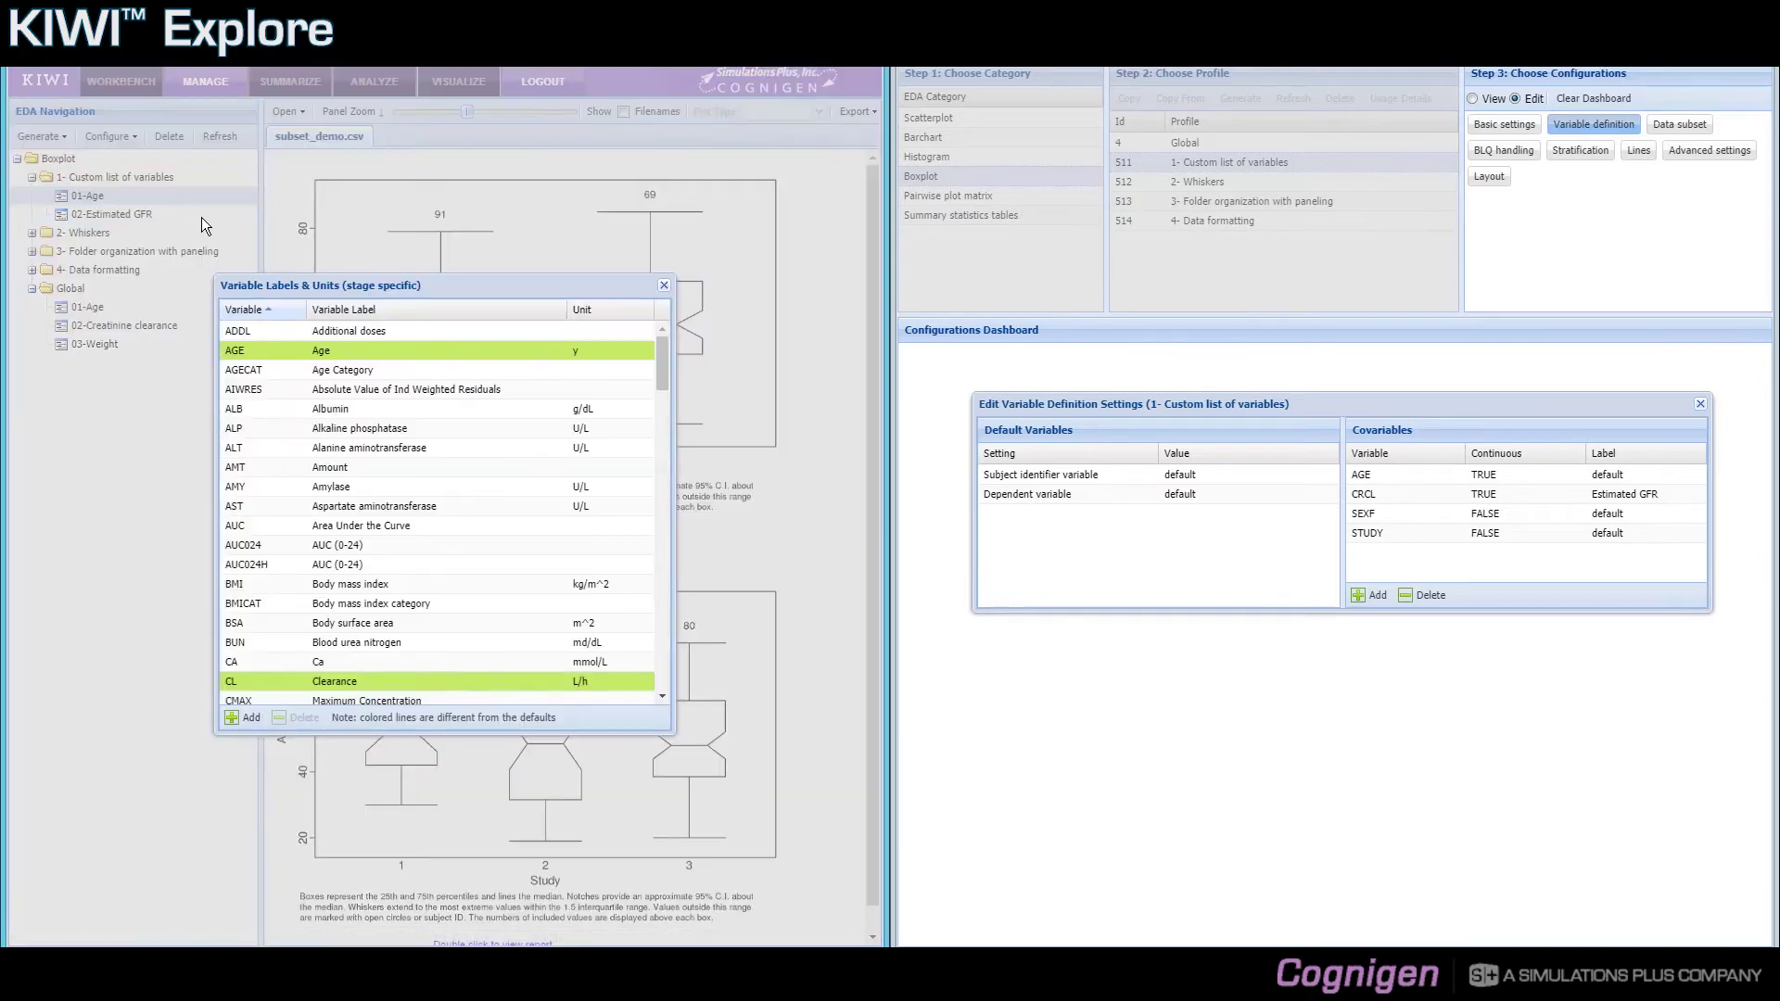
click(321, 350)
scroll(663, 432, down, 10)
scroll(665, 580, down, 10)
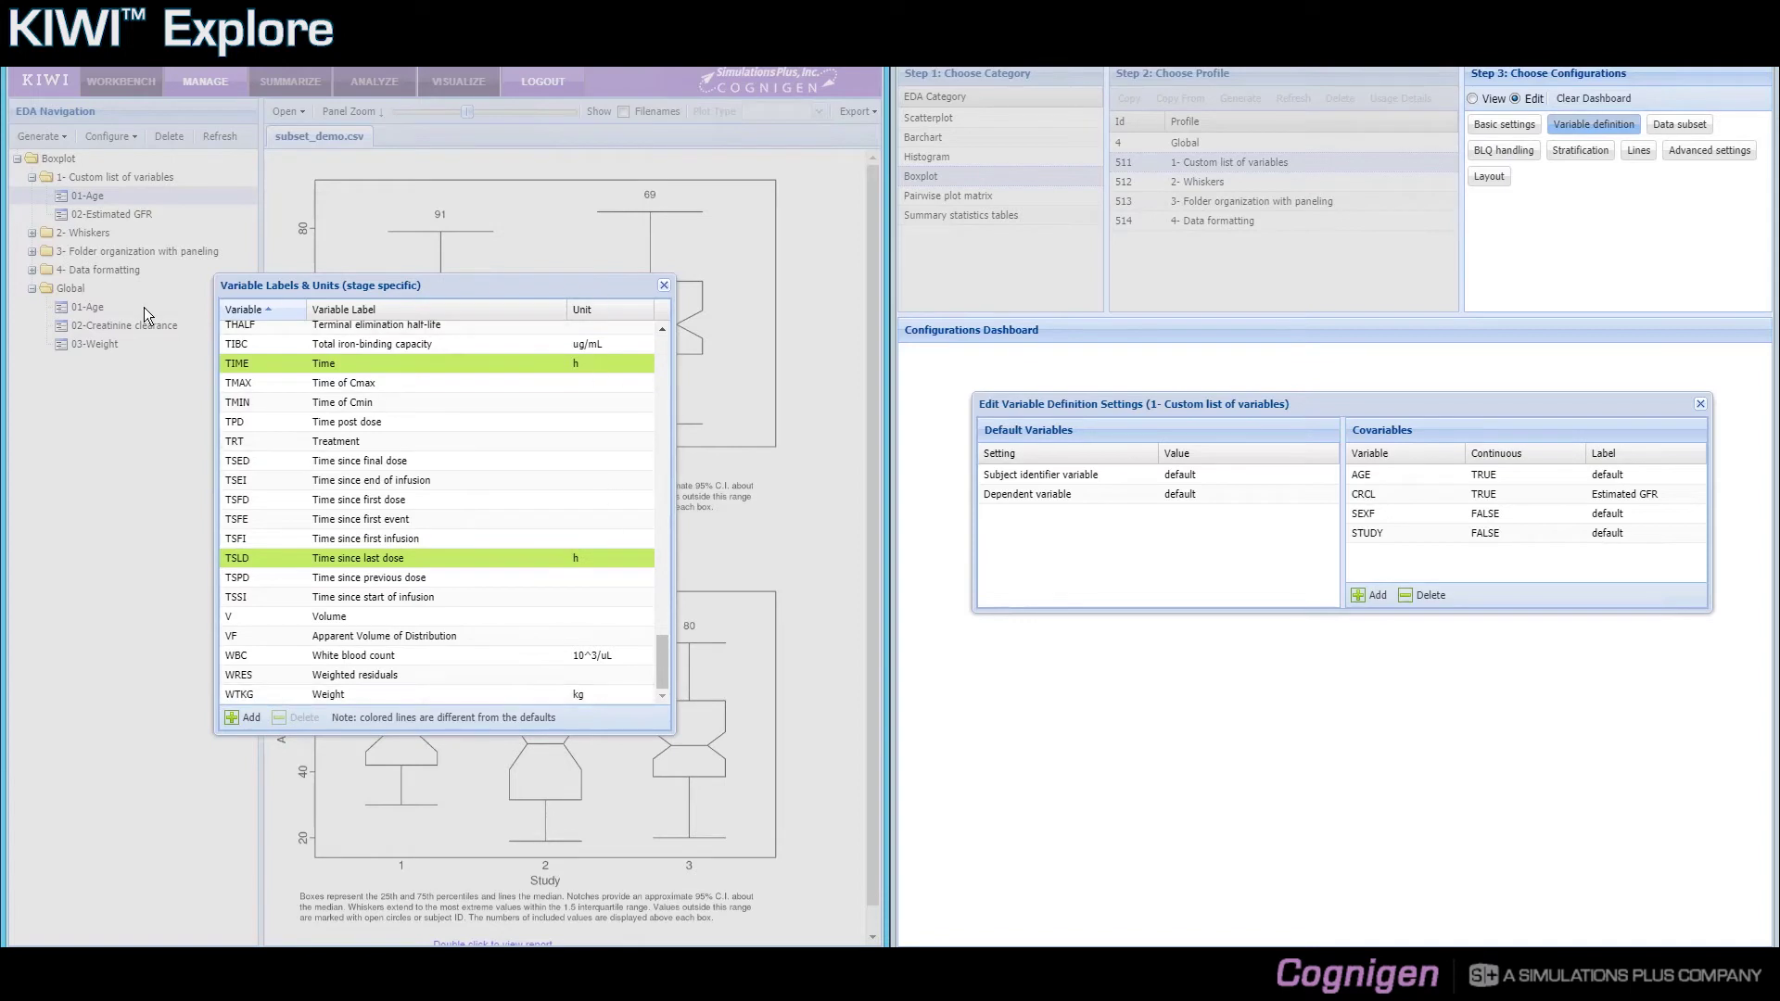
click(664, 285)
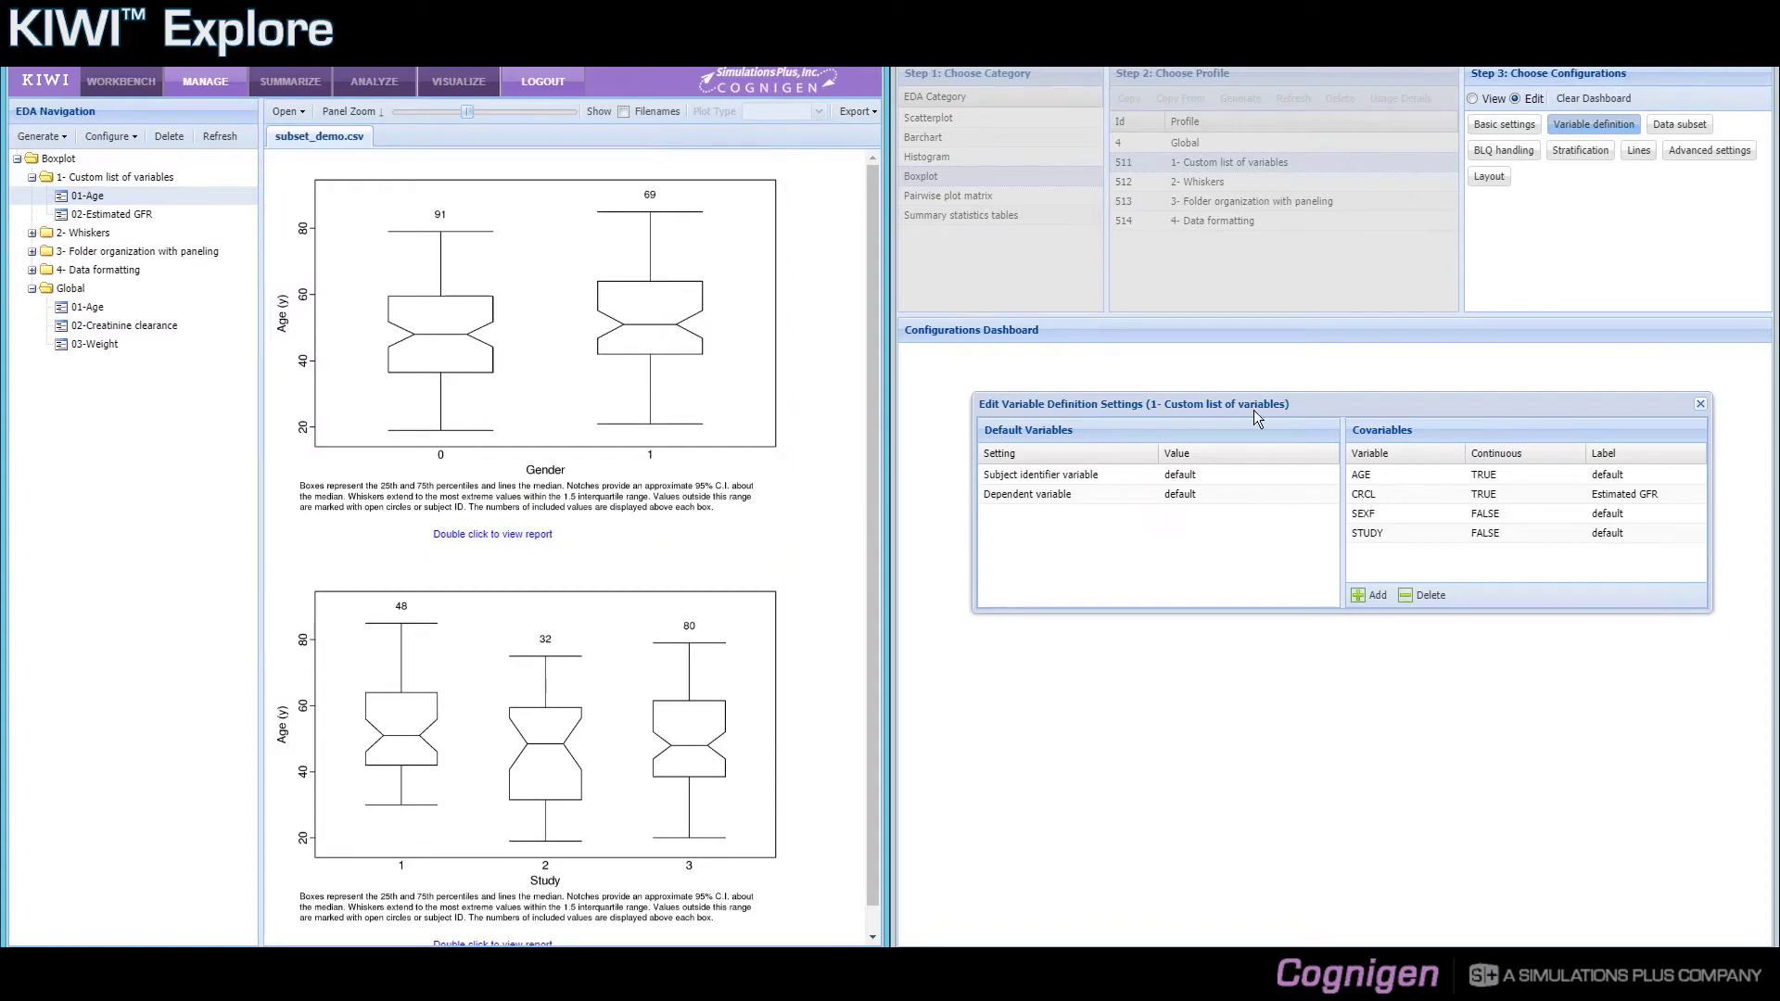
- Examine the data subset settings of "1- Custom list of variables" beside its variable definitions, and close both windows
drag(1271, 409, 1241, 394)
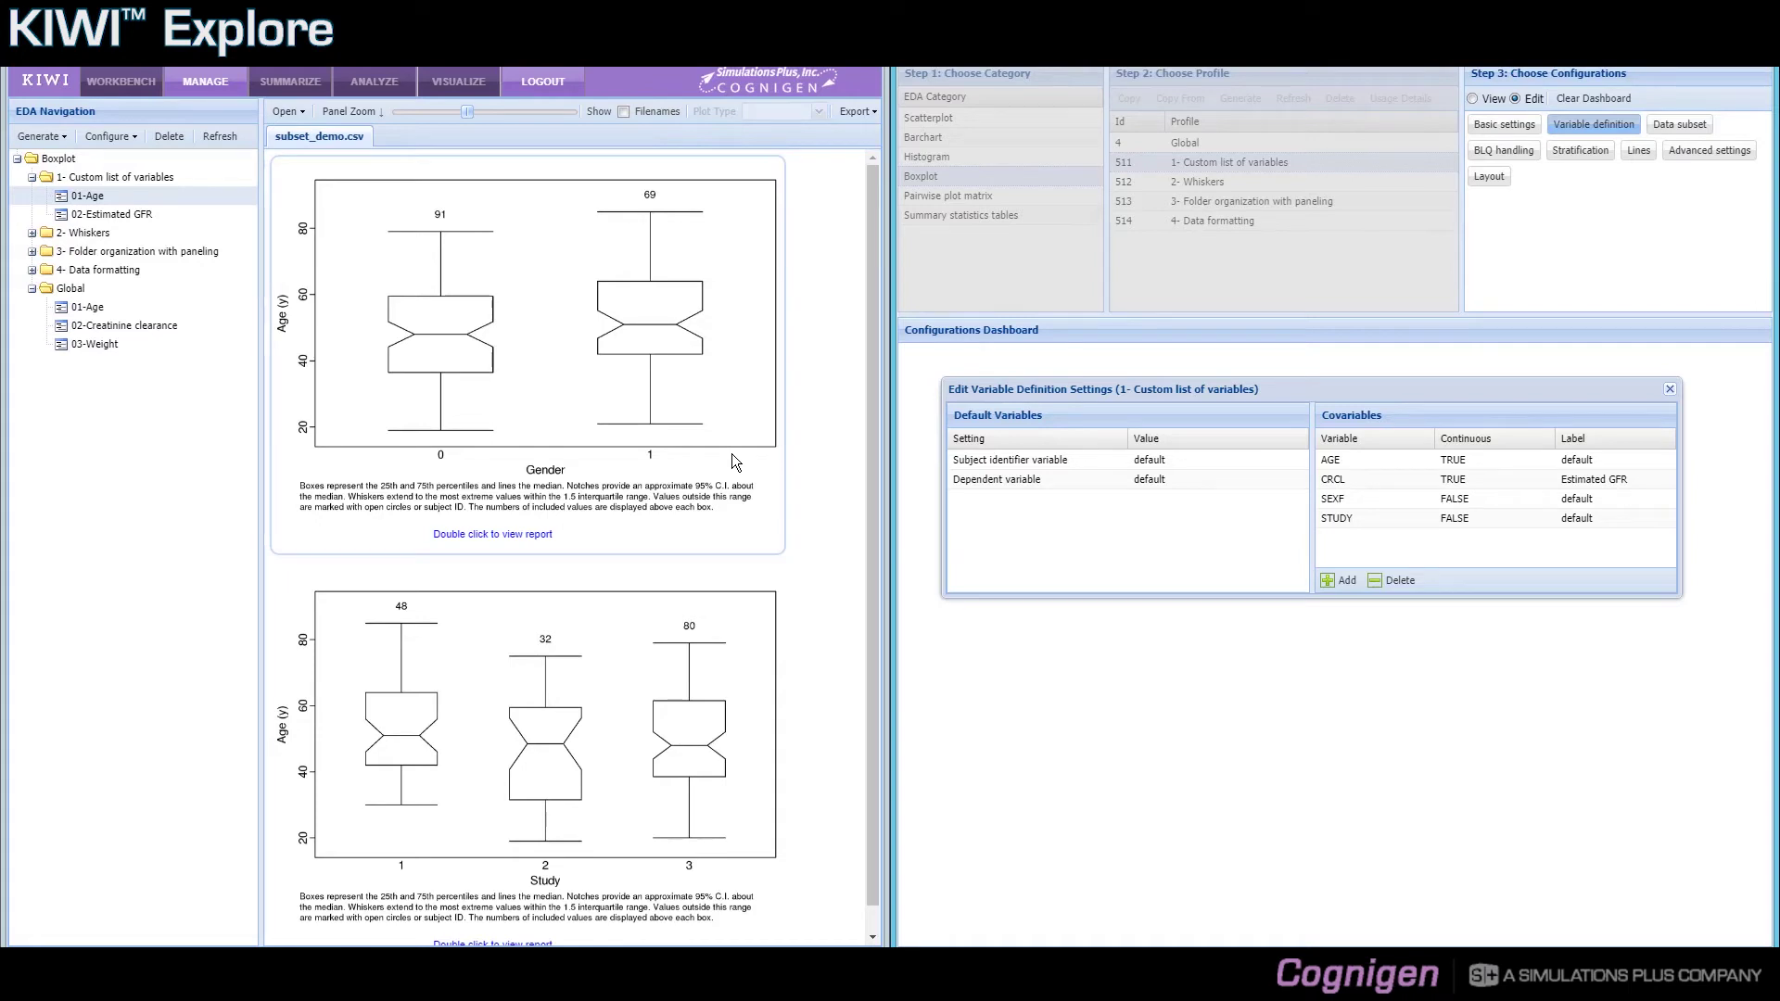
click(1666, 130)
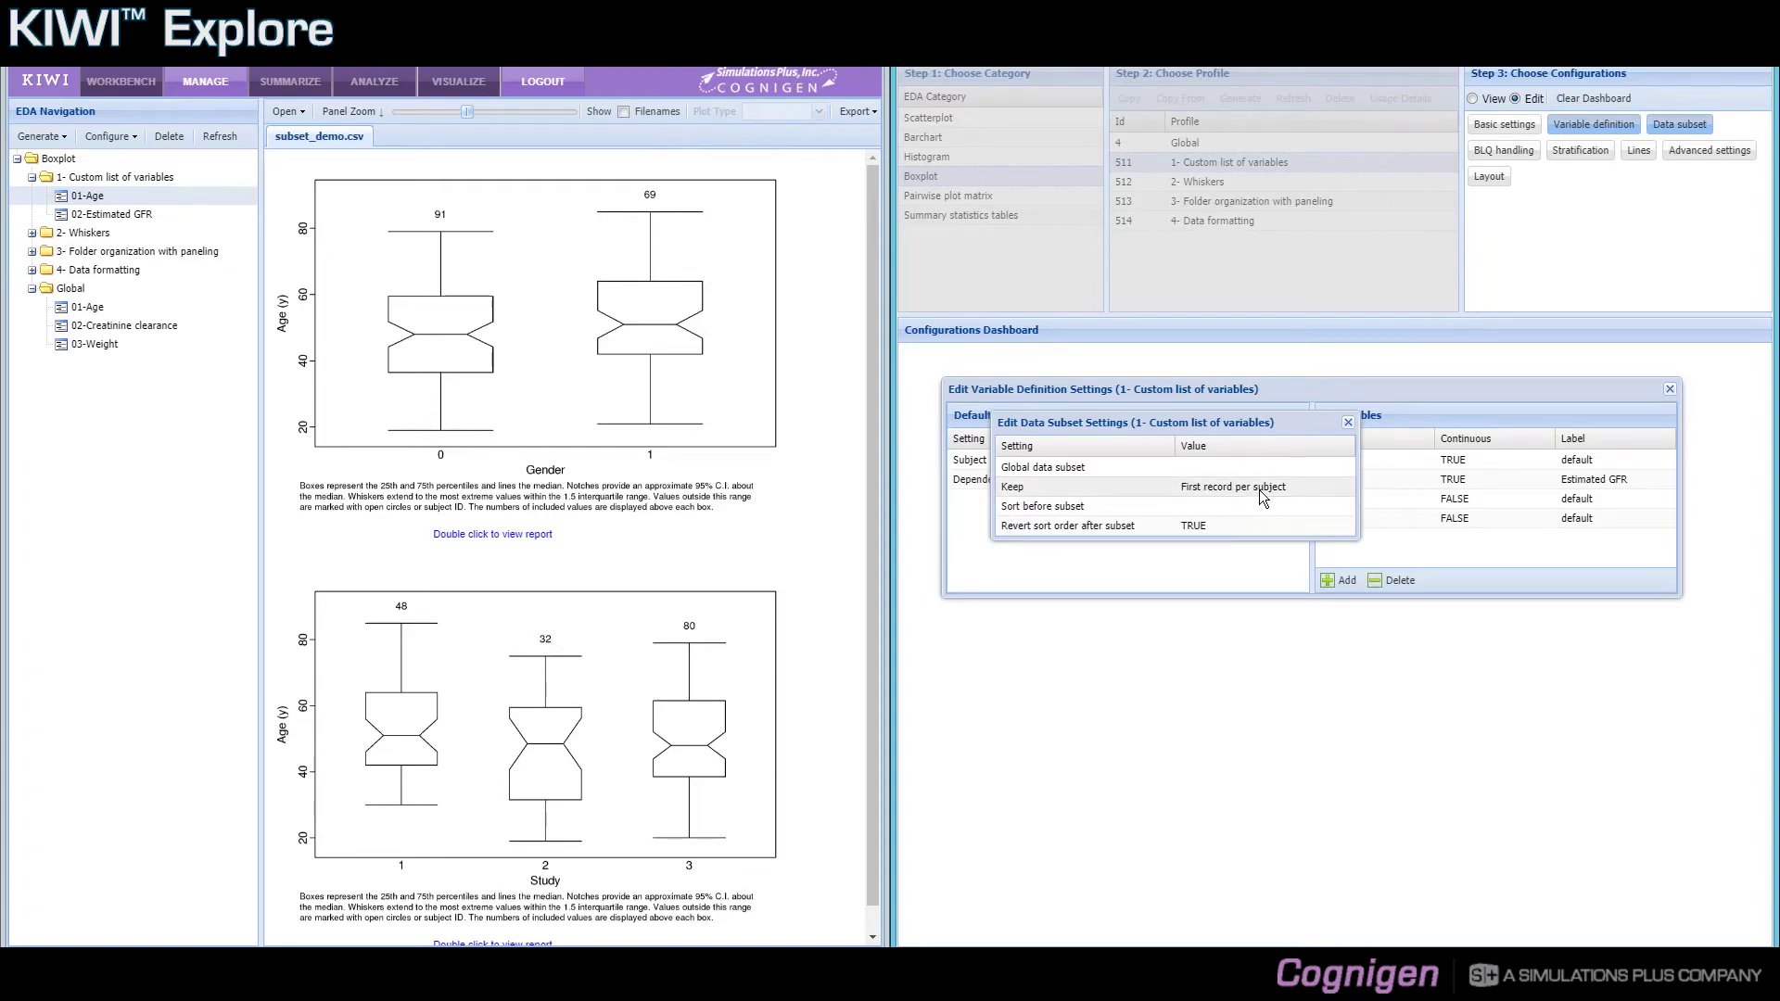
drag(1226, 426, 1242, 645)
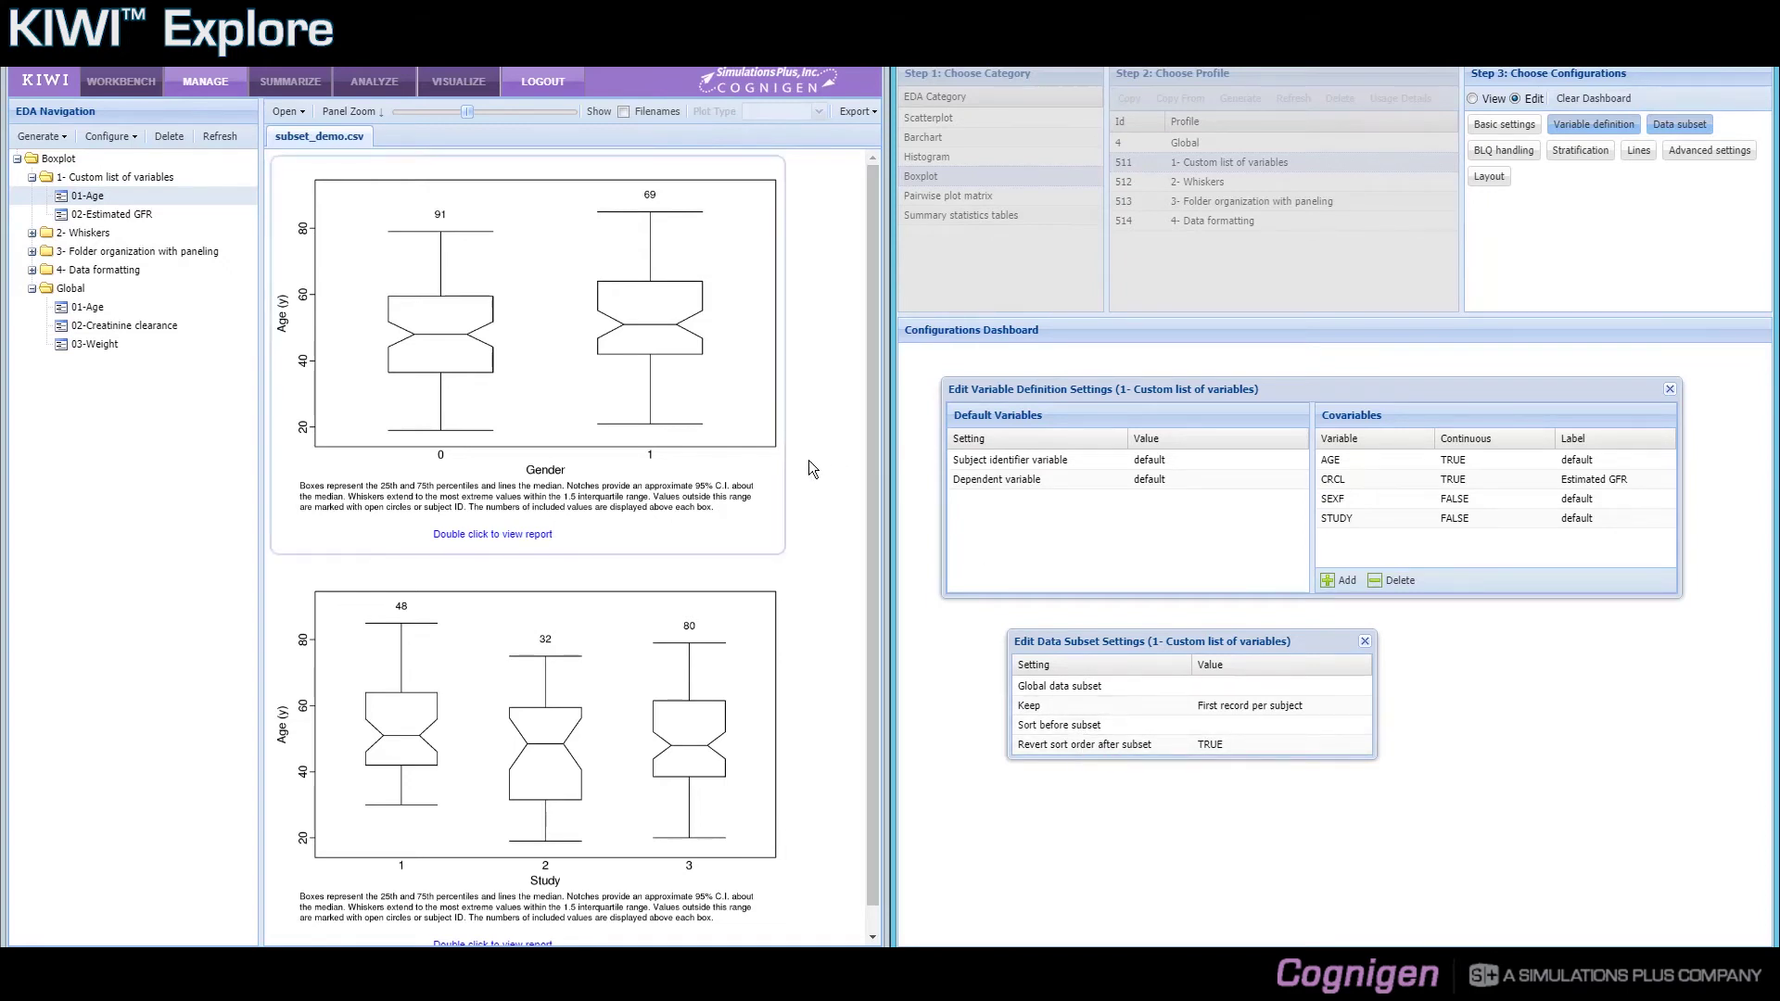
click(1365, 644)
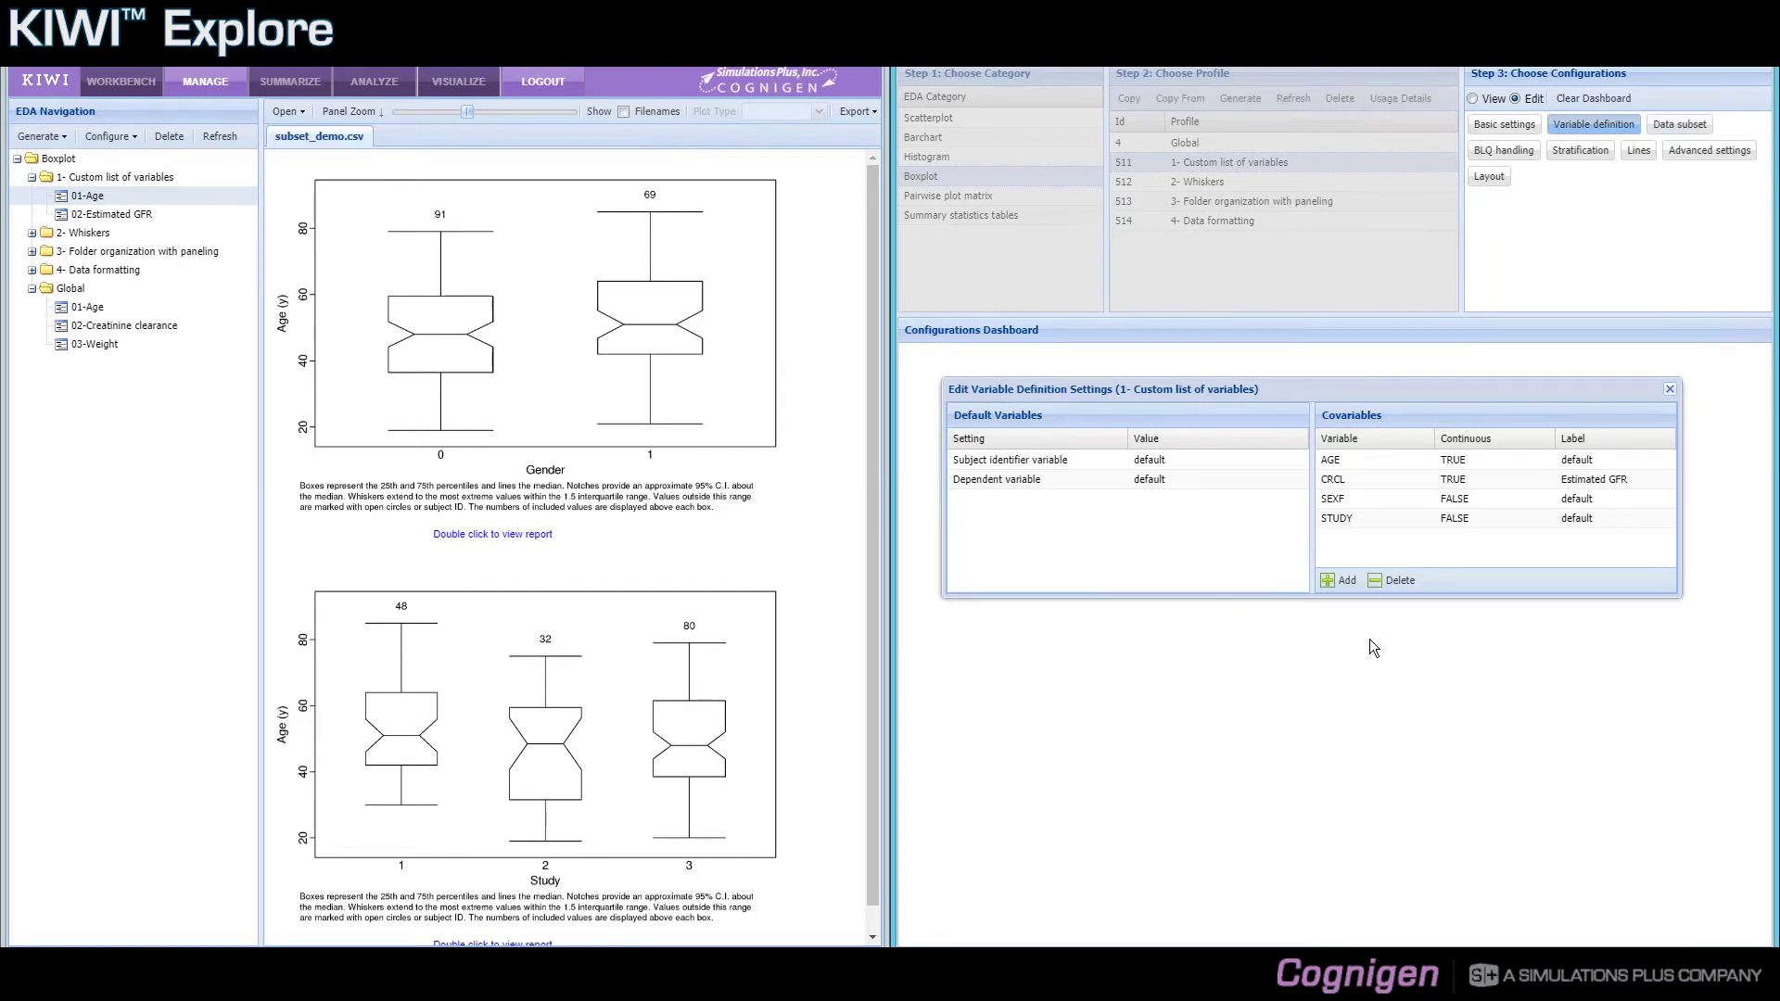
click(1669, 389)
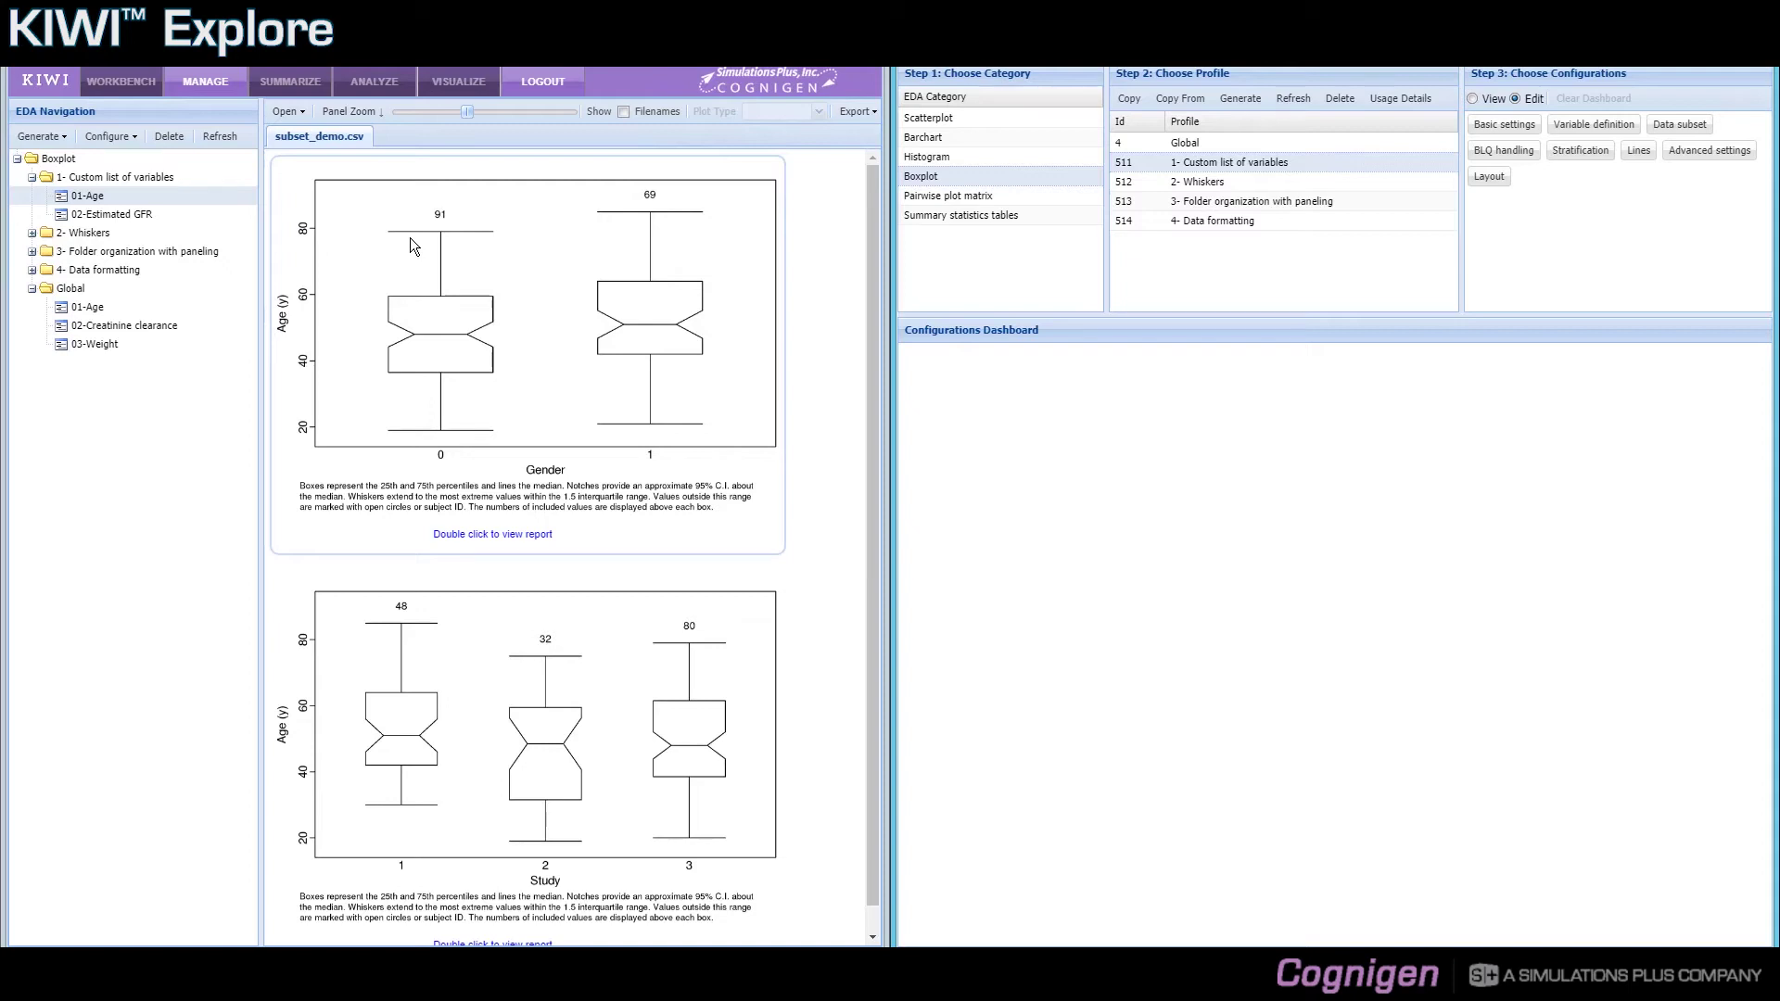
- Compare the Estimated GFR boxplots of "1- Custom list of variables" with those of "2- Whiskers"
click(32, 233)
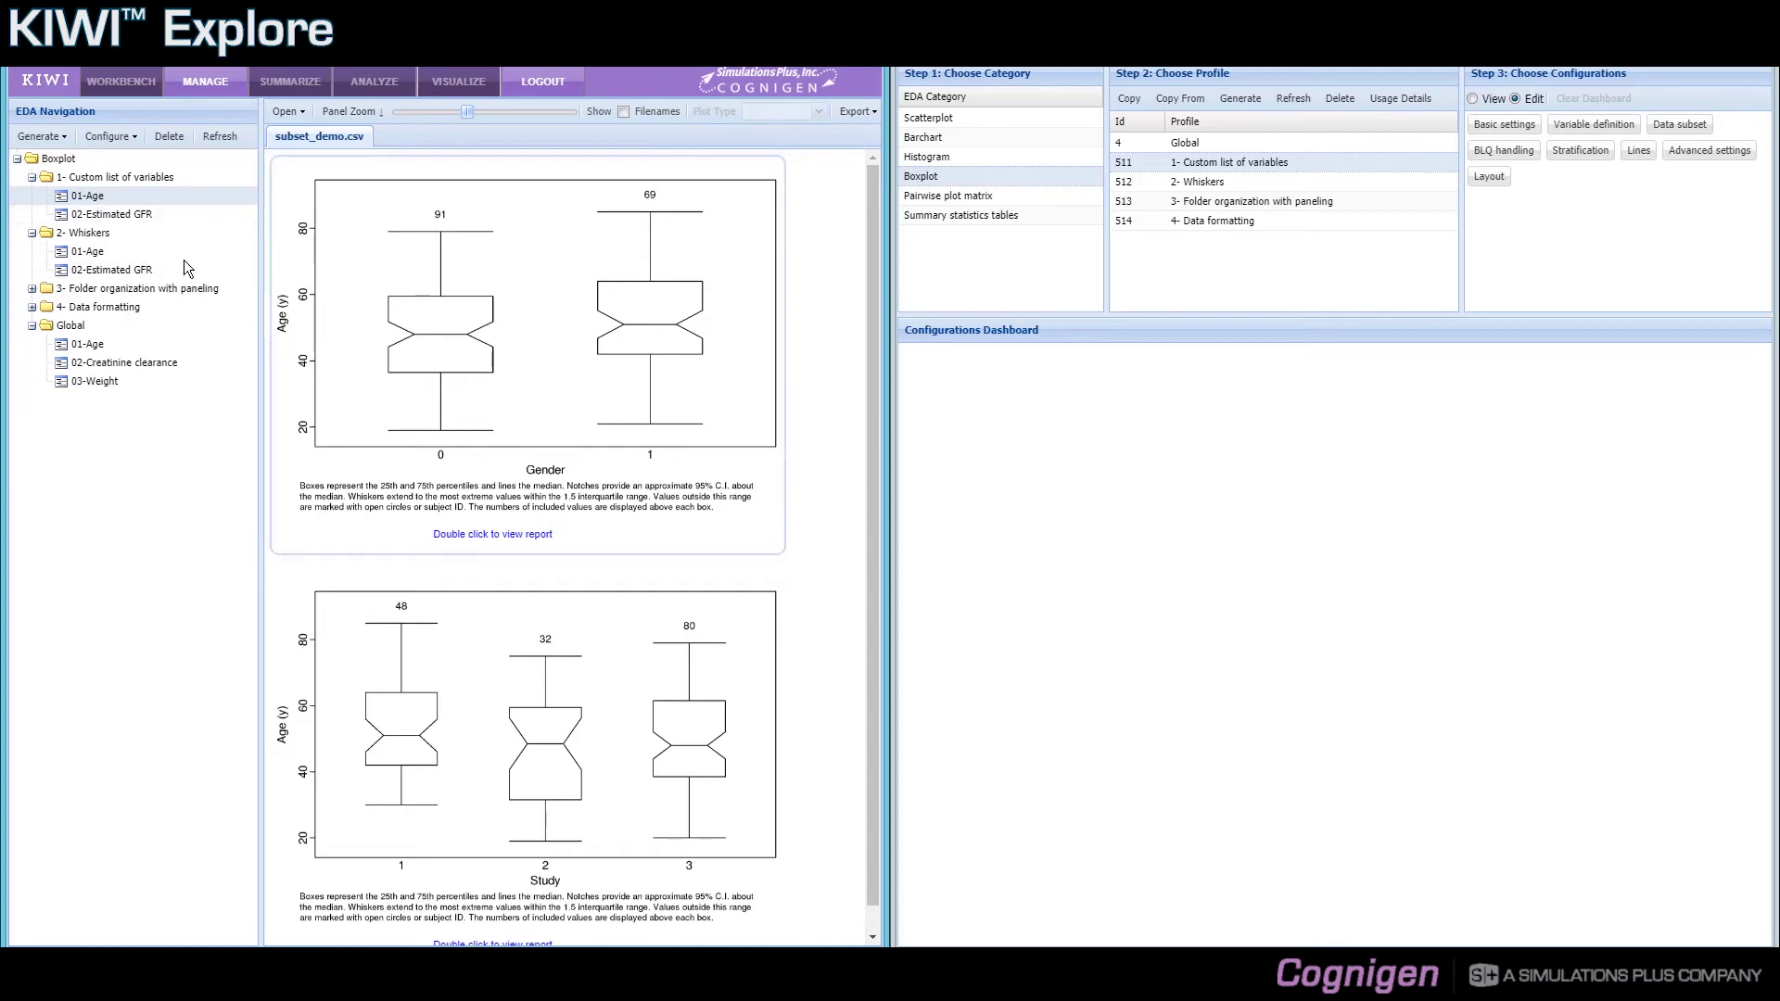
click(130, 216)
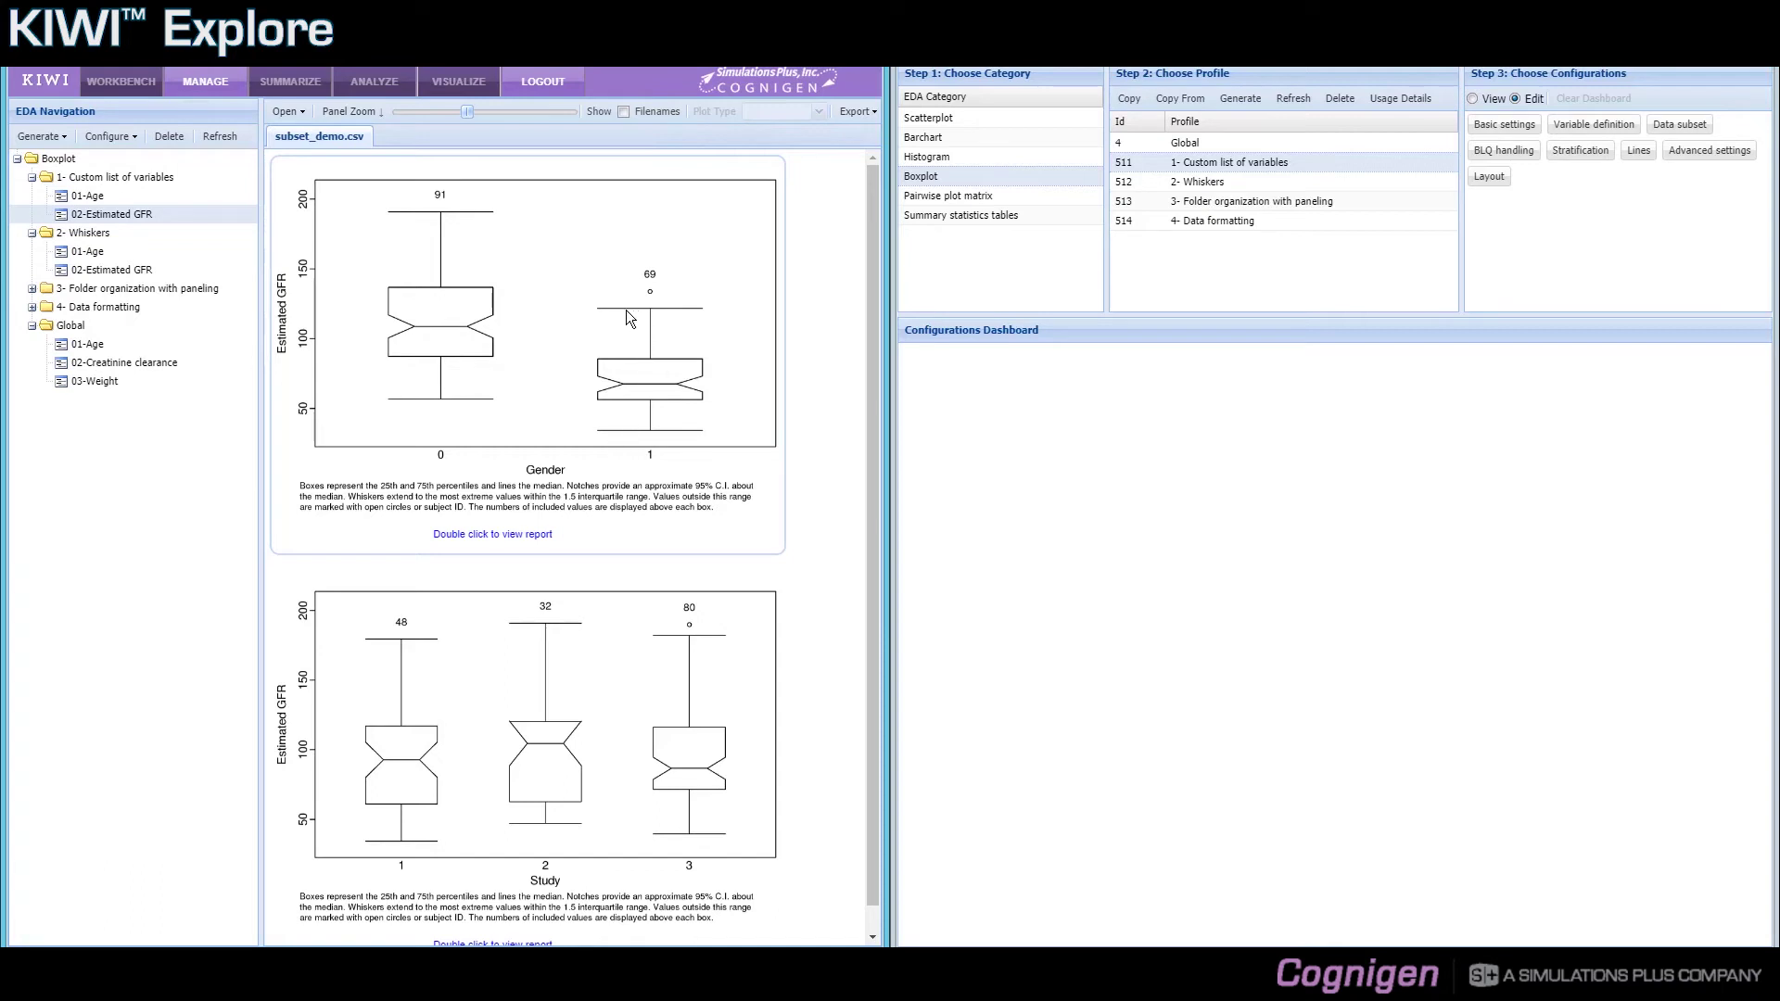
click(96, 270)
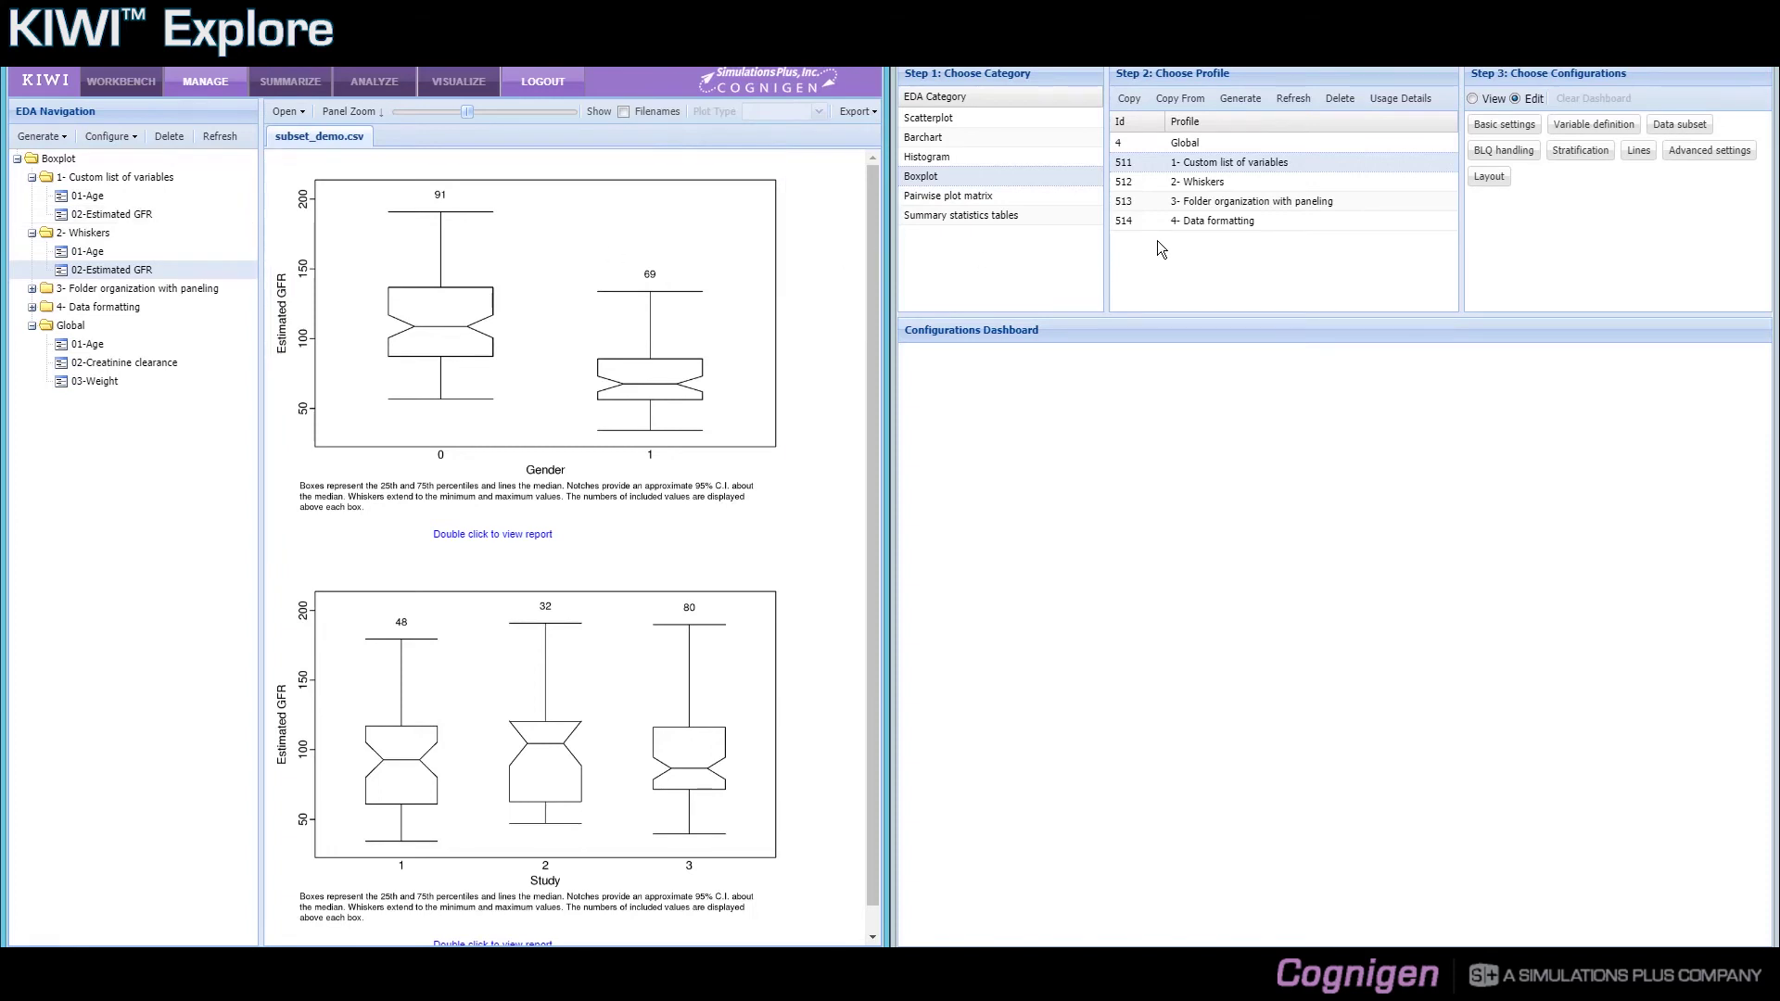
- Review the basic settings of the "2- Whiskers" boxplot profile in view mode, checking its whisker limits, and close the window
click(1399, 164)
click(1246, 182)
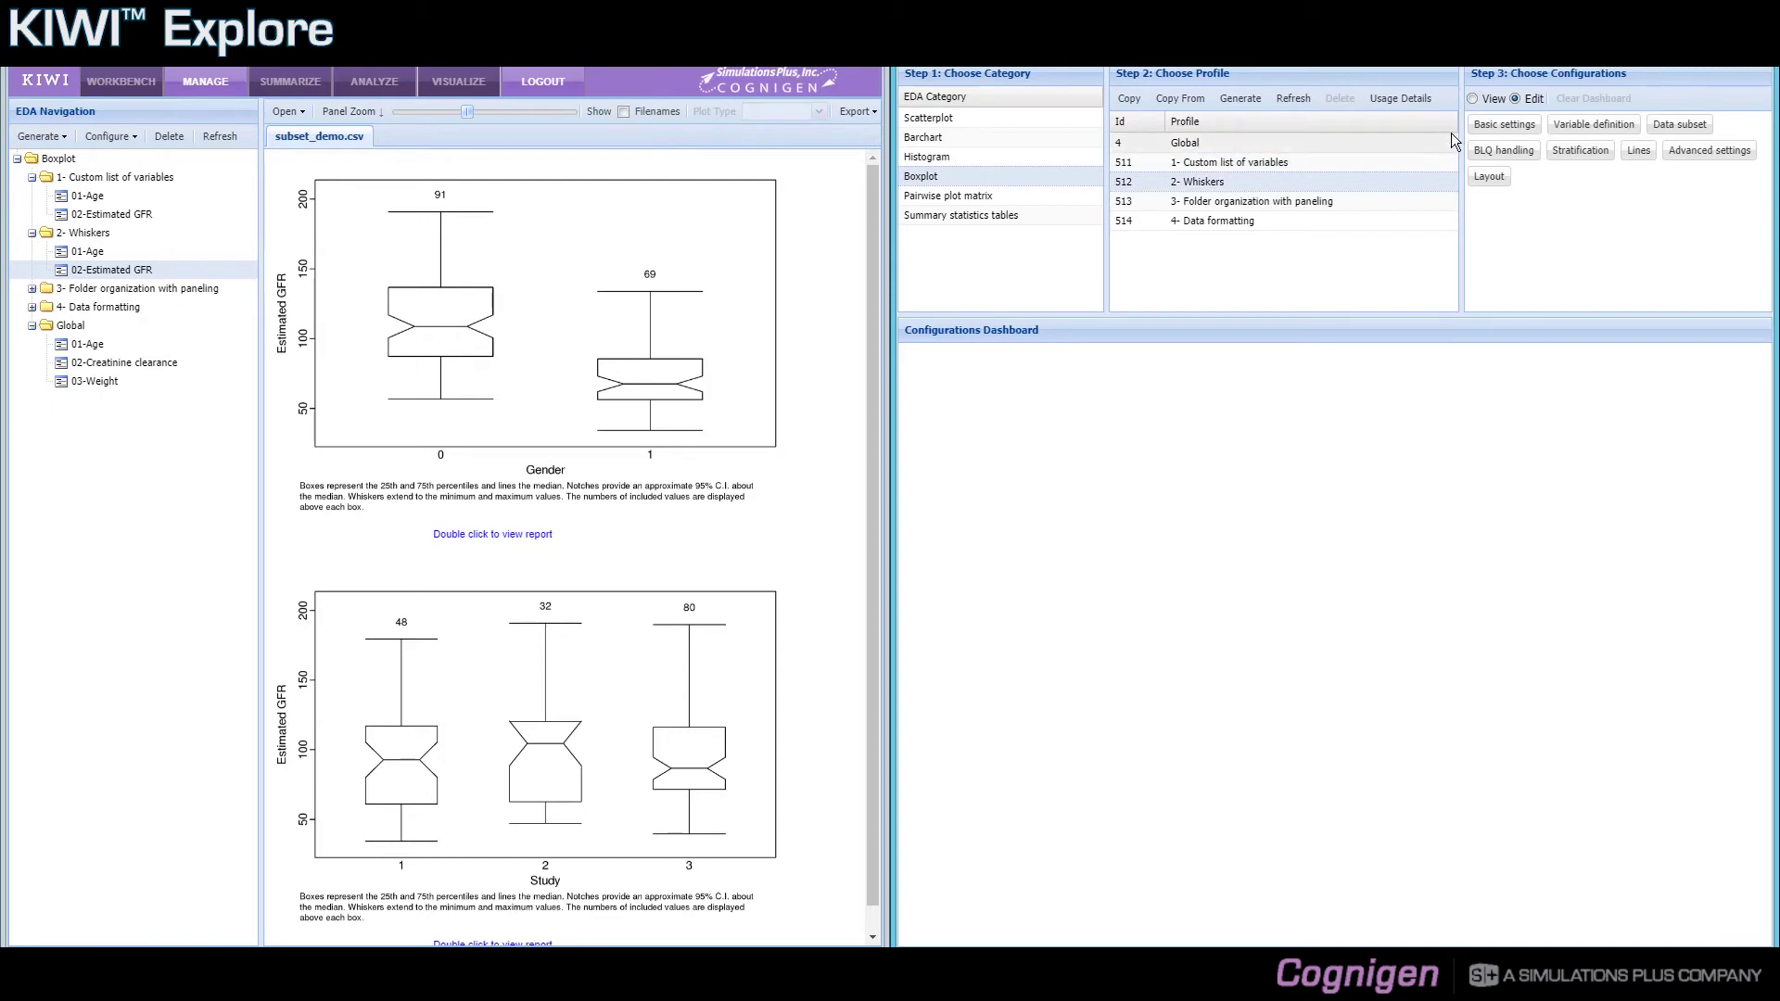
click(1498, 125)
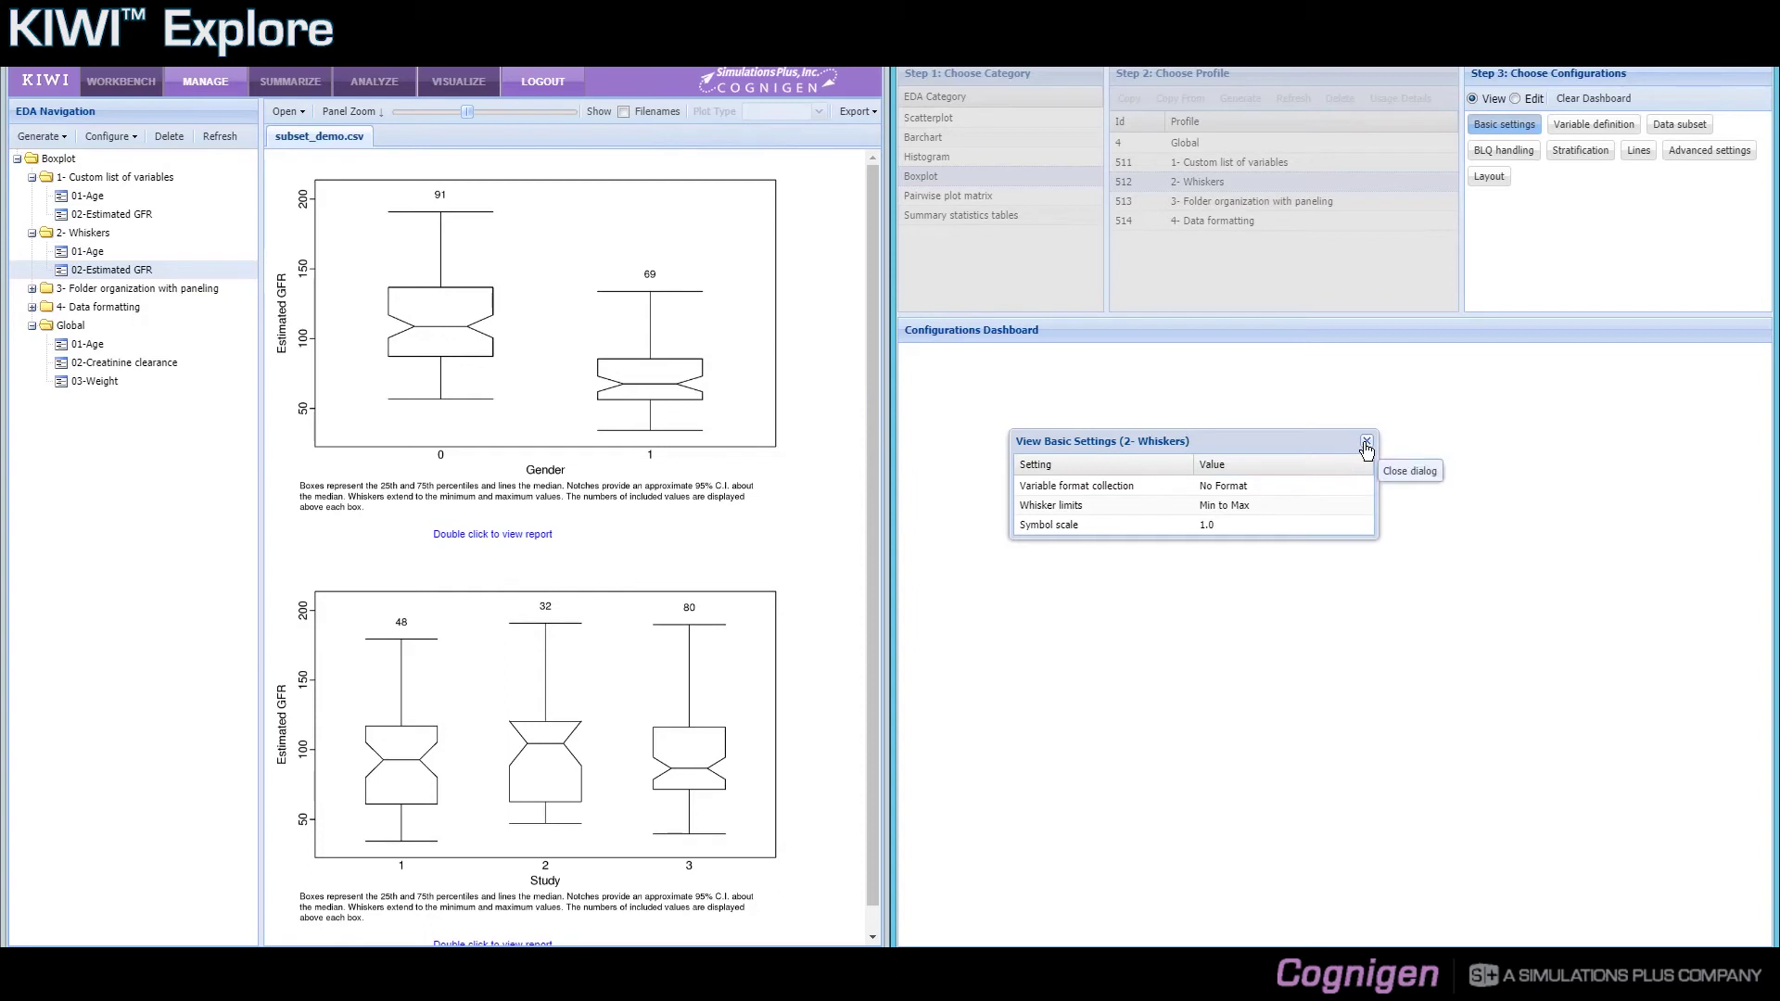
drag(1196, 442, 1331, 444)
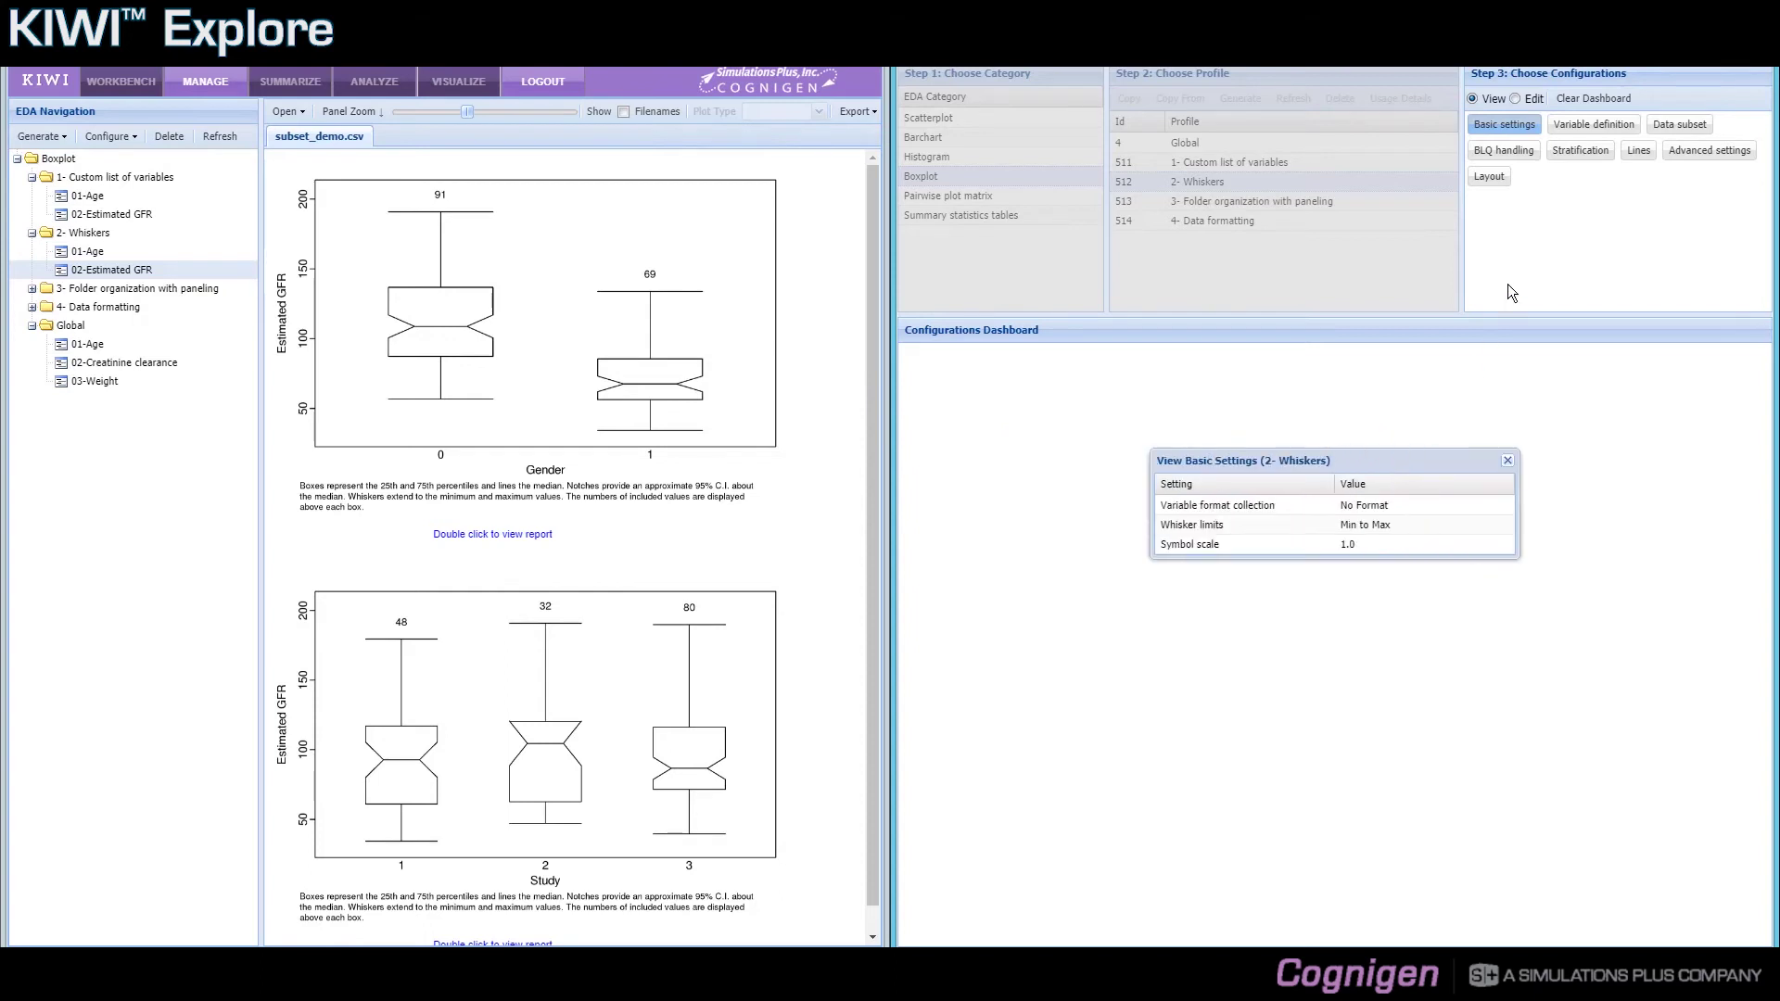
click(1509, 461)
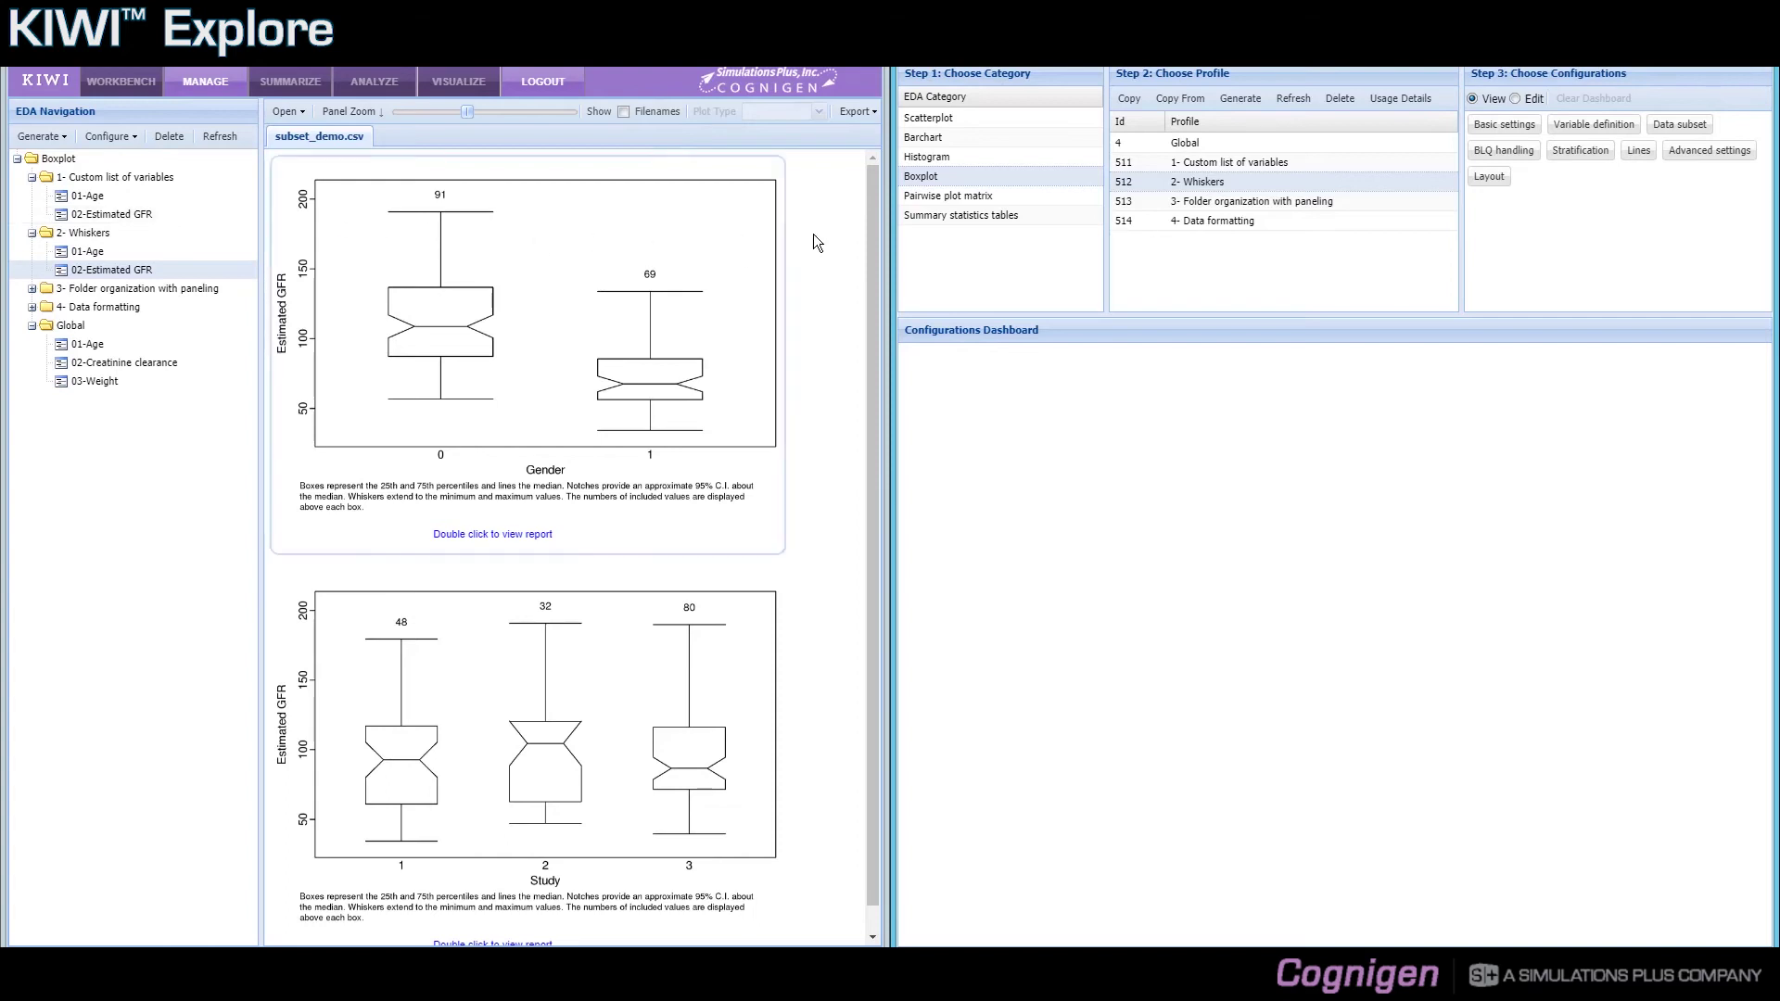
- Examine the advanced settings of "2- Whiskers" beside the Estimated GFR boxplots of "1- Custom list of variables", and close the settings window
click(1680, 164)
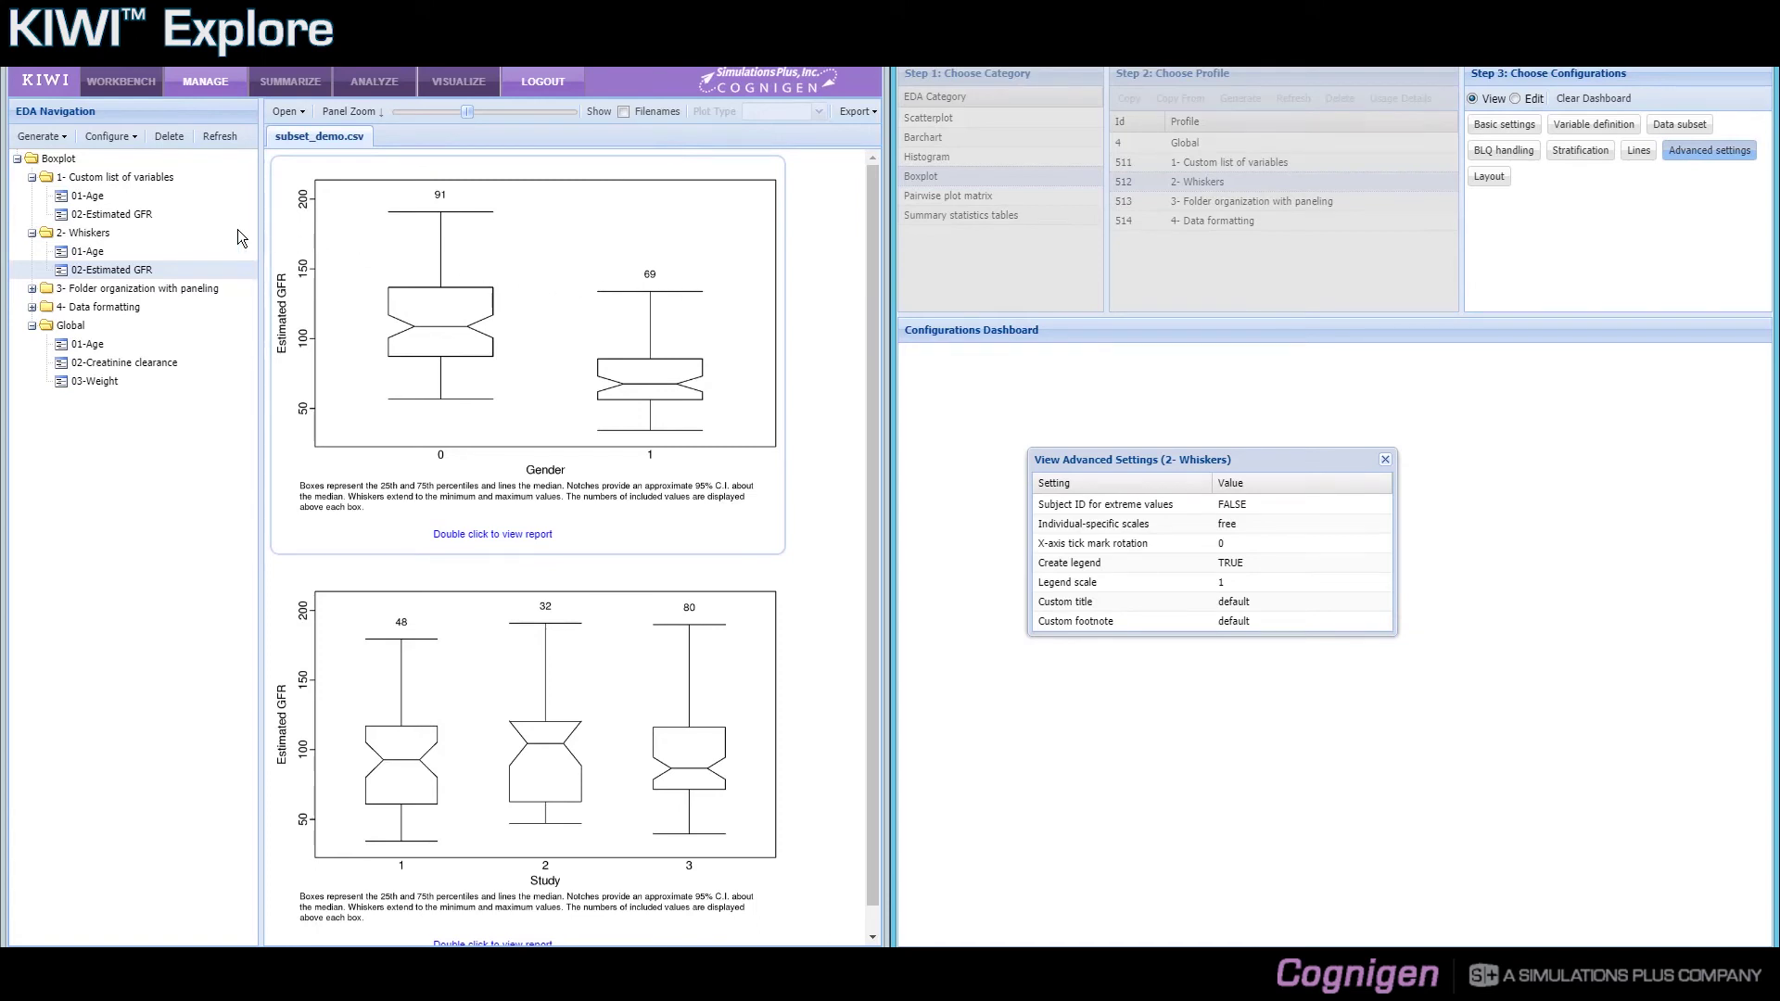
click(109, 210)
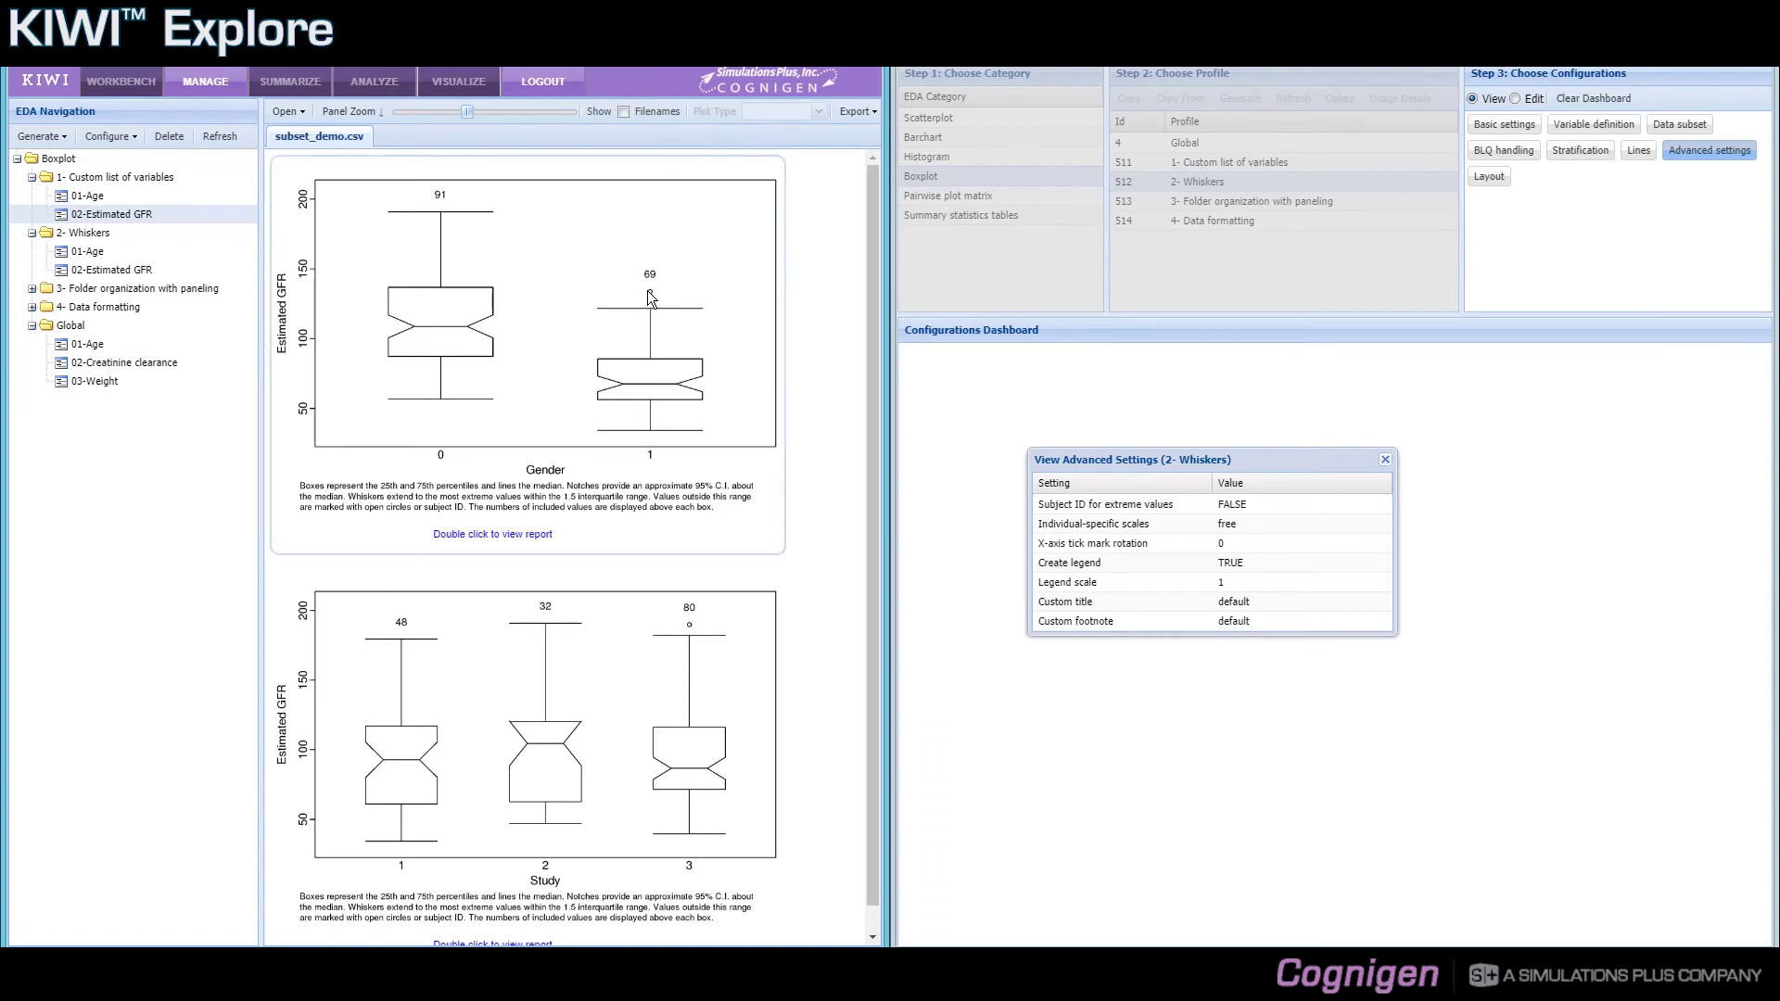
click(1386, 461)
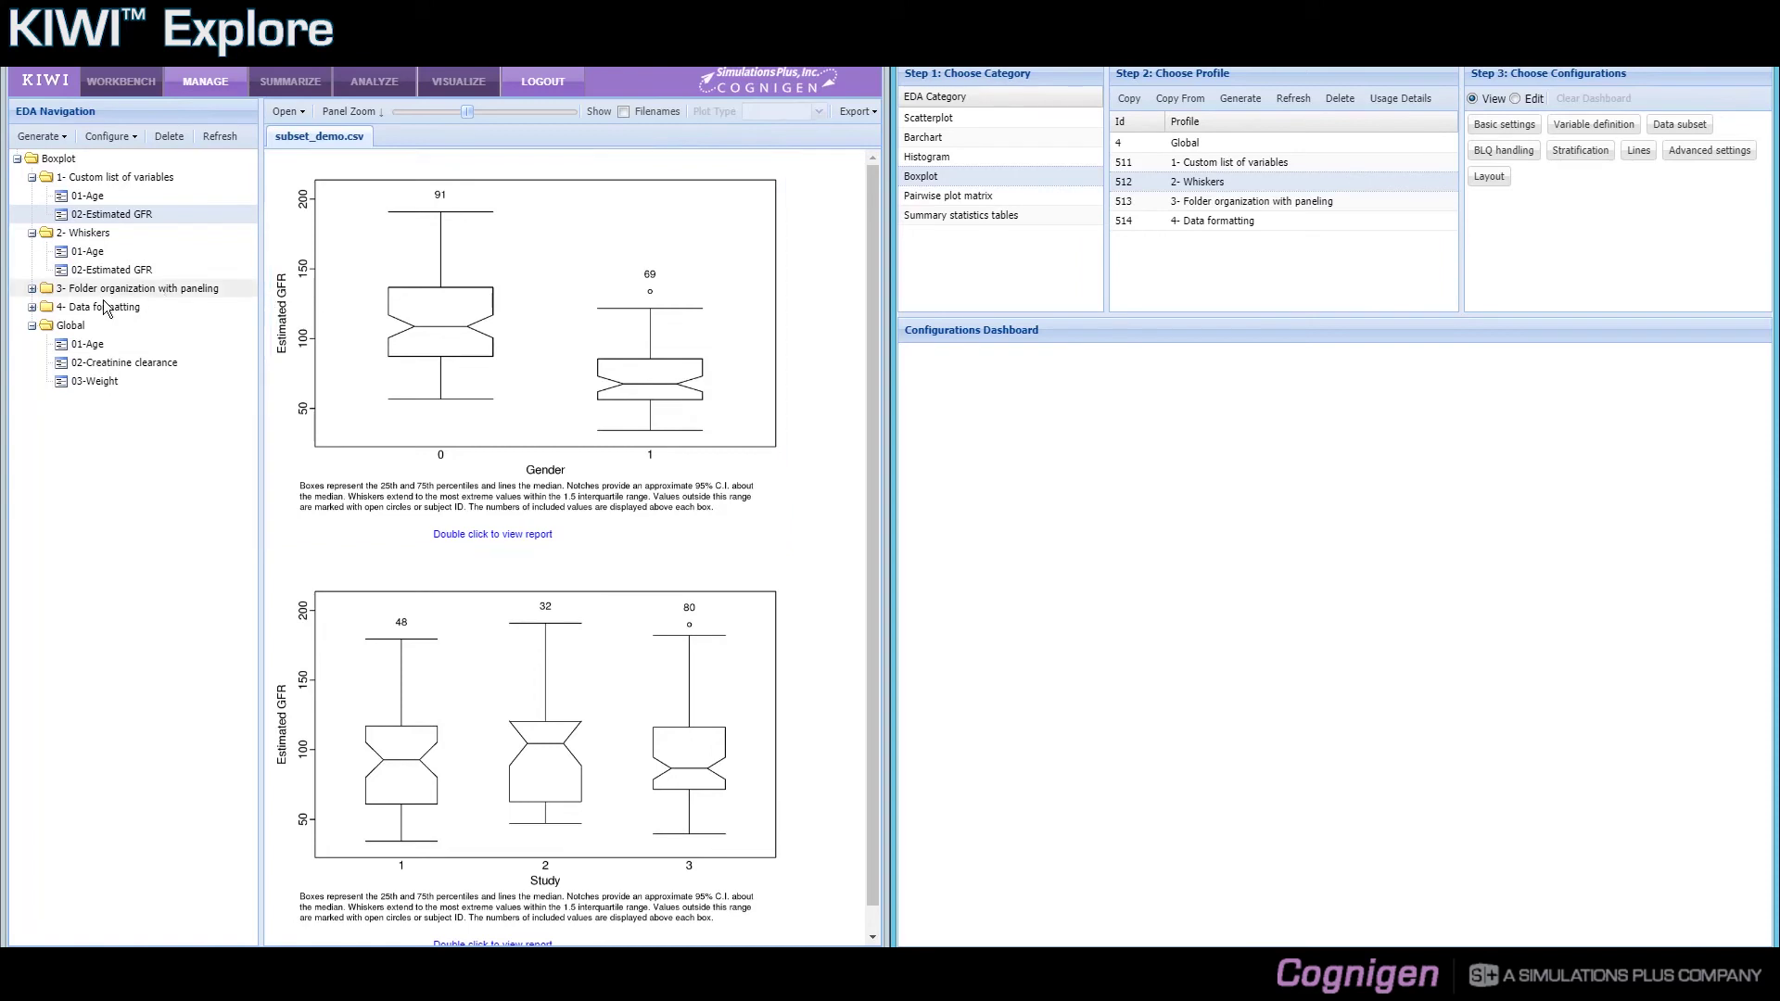
- Expand the "3- Folder organization with paneling" plot folder and view the conditioning variable in that profile's stratification settings
click(33, 289)
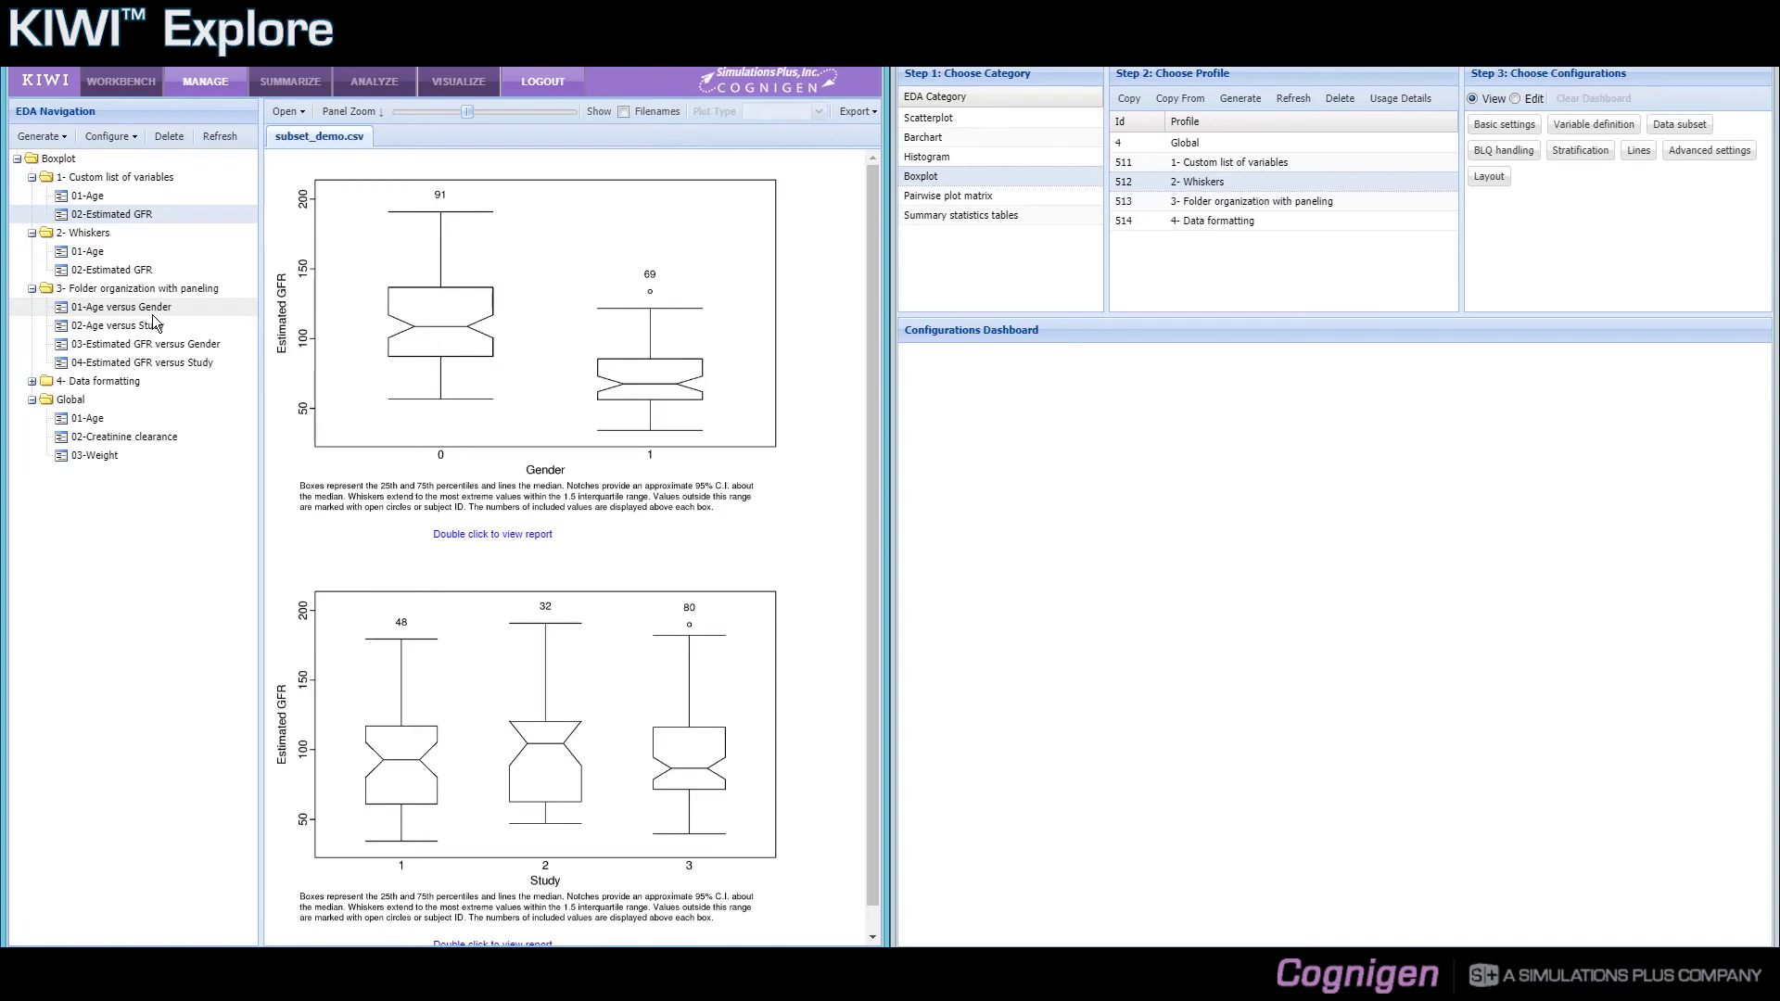
click(1274, 201)
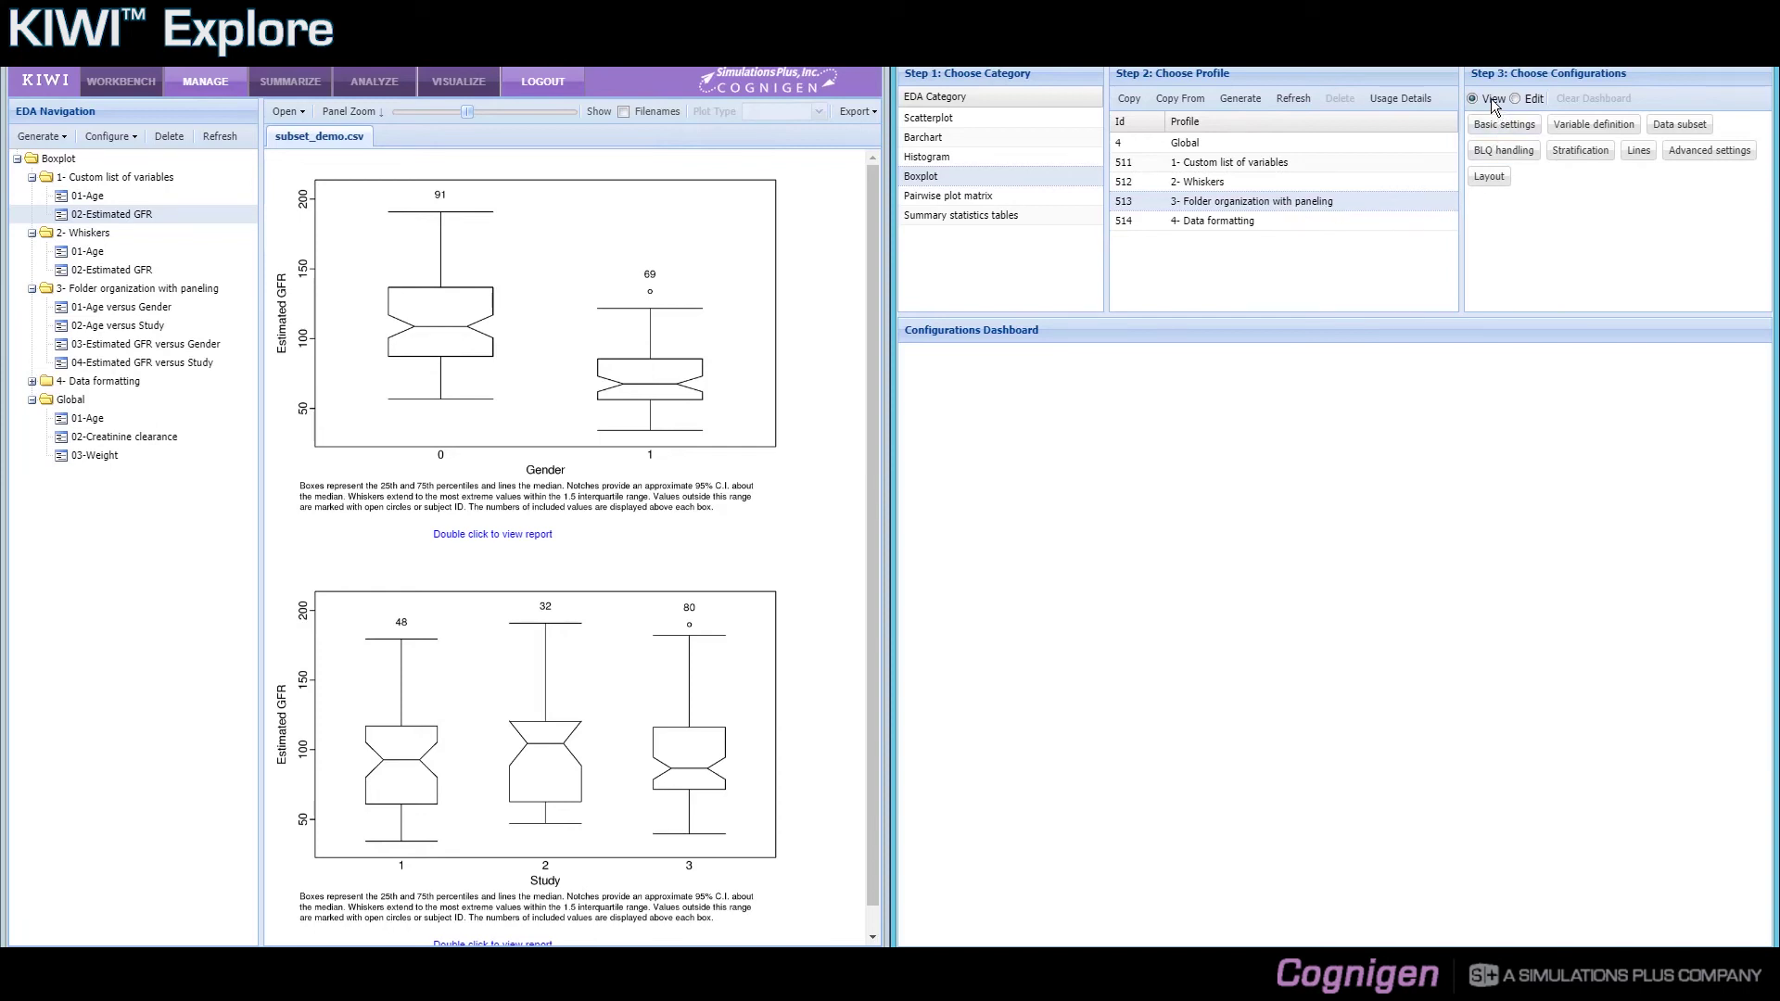
click(1569, 153)
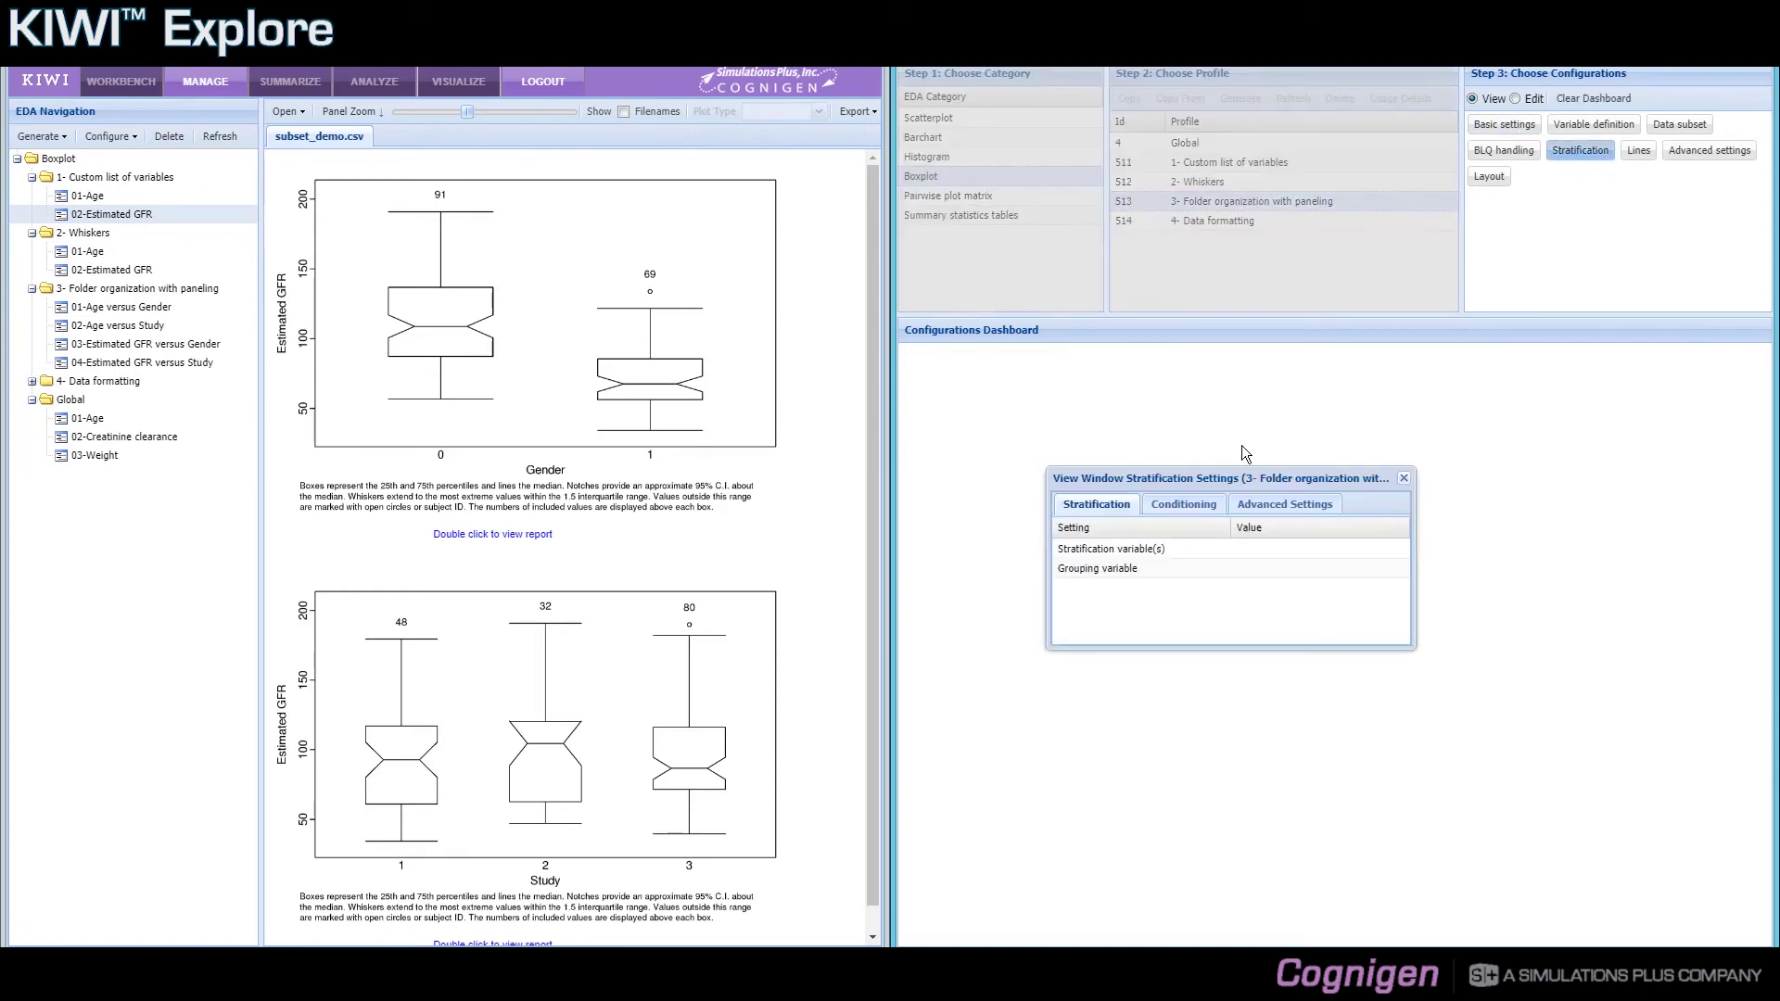
click(1201, 508)
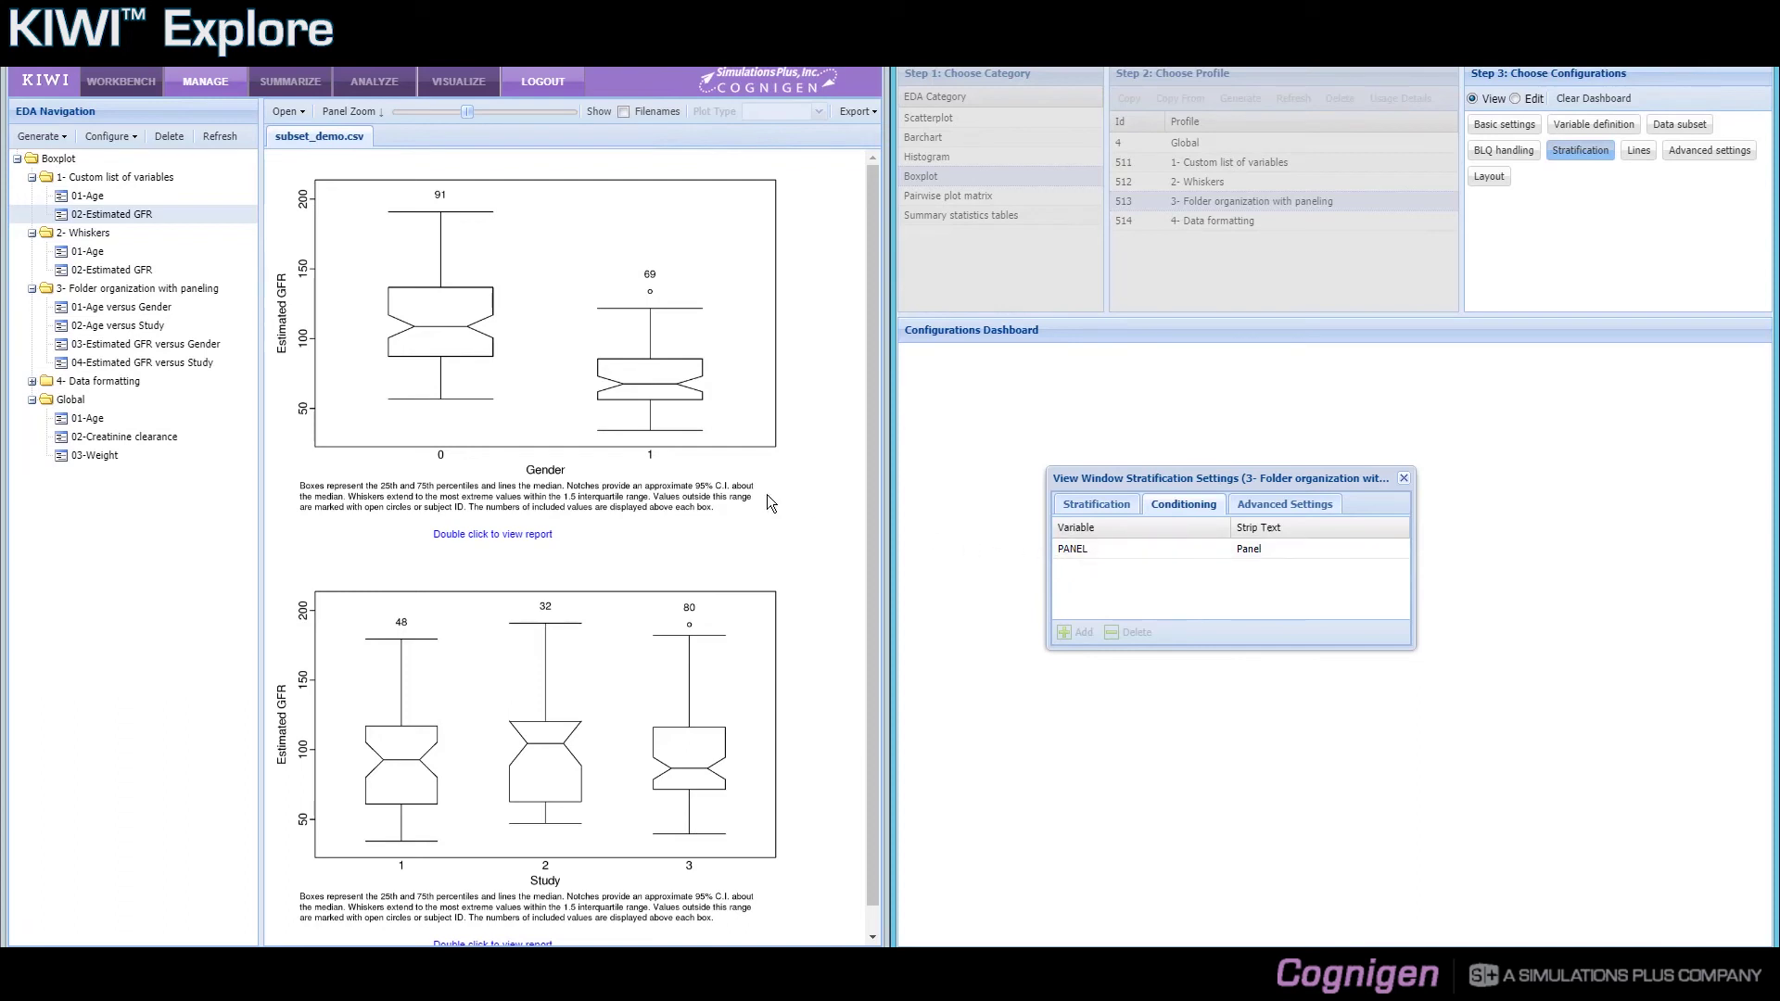
- Examine the Age versus Gender boxplots of "3- Folder organization with paneling" beside its conditioning and stratification settings, and close the settings window
click(124, 310)
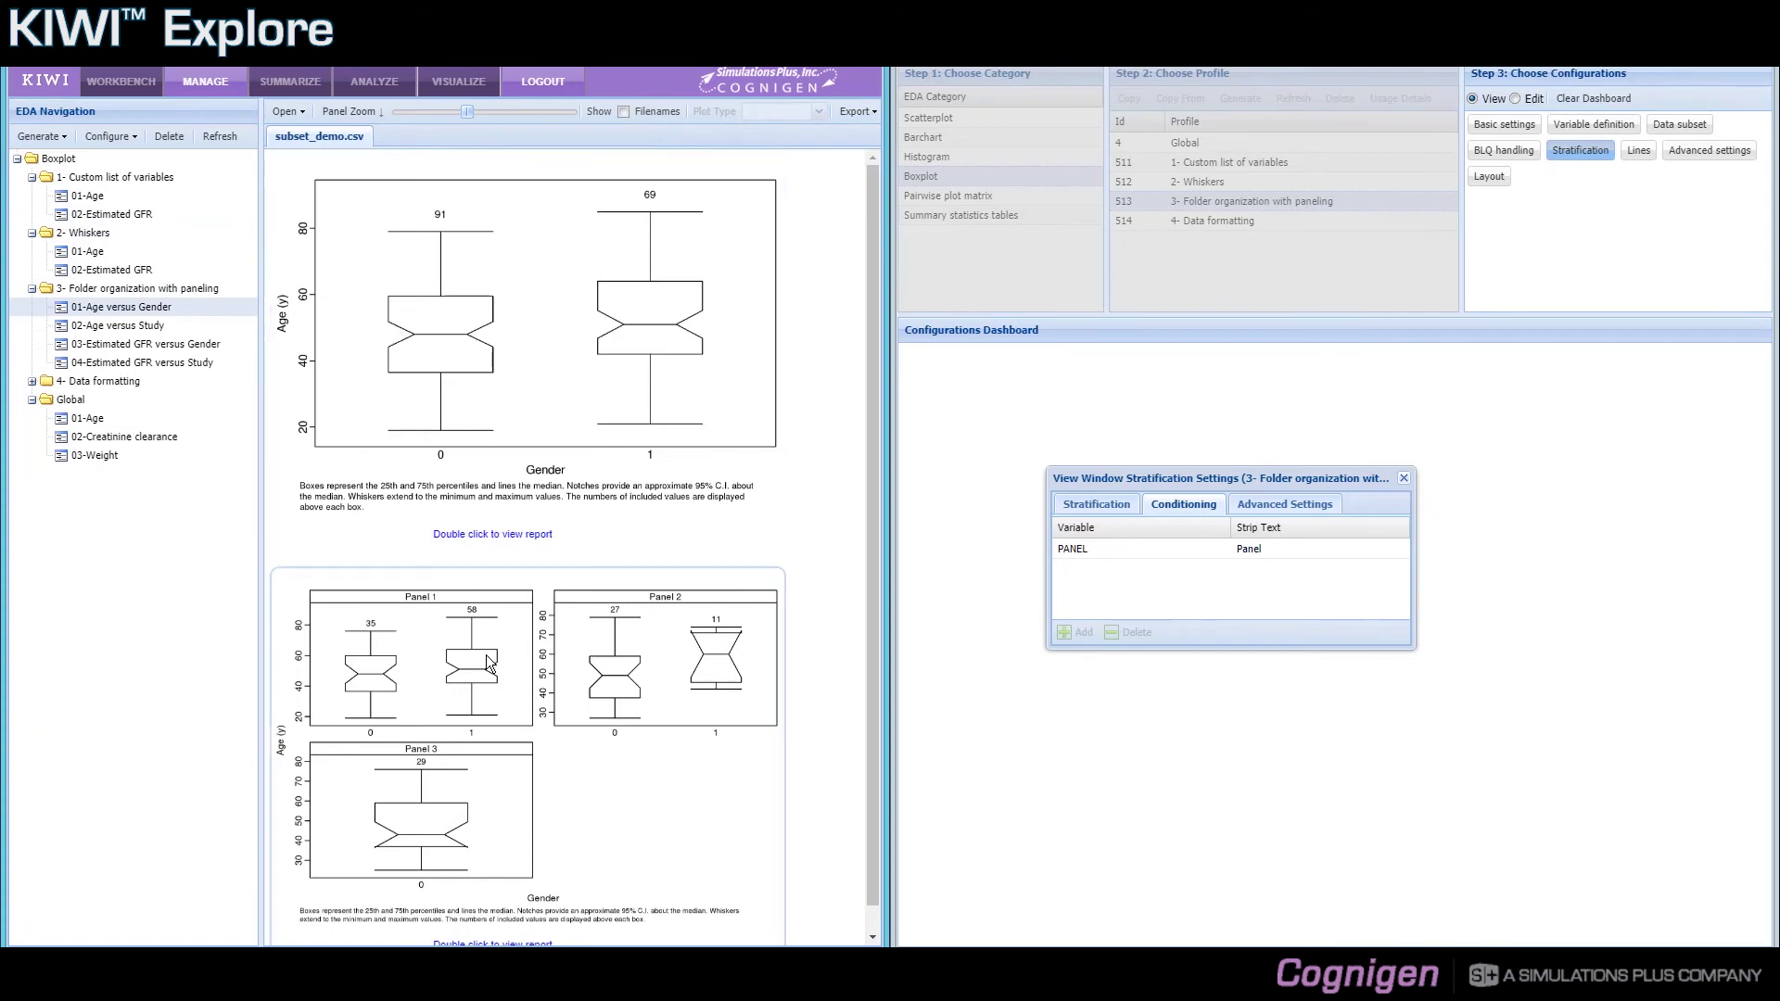
scroll(396, 649, down, 1)
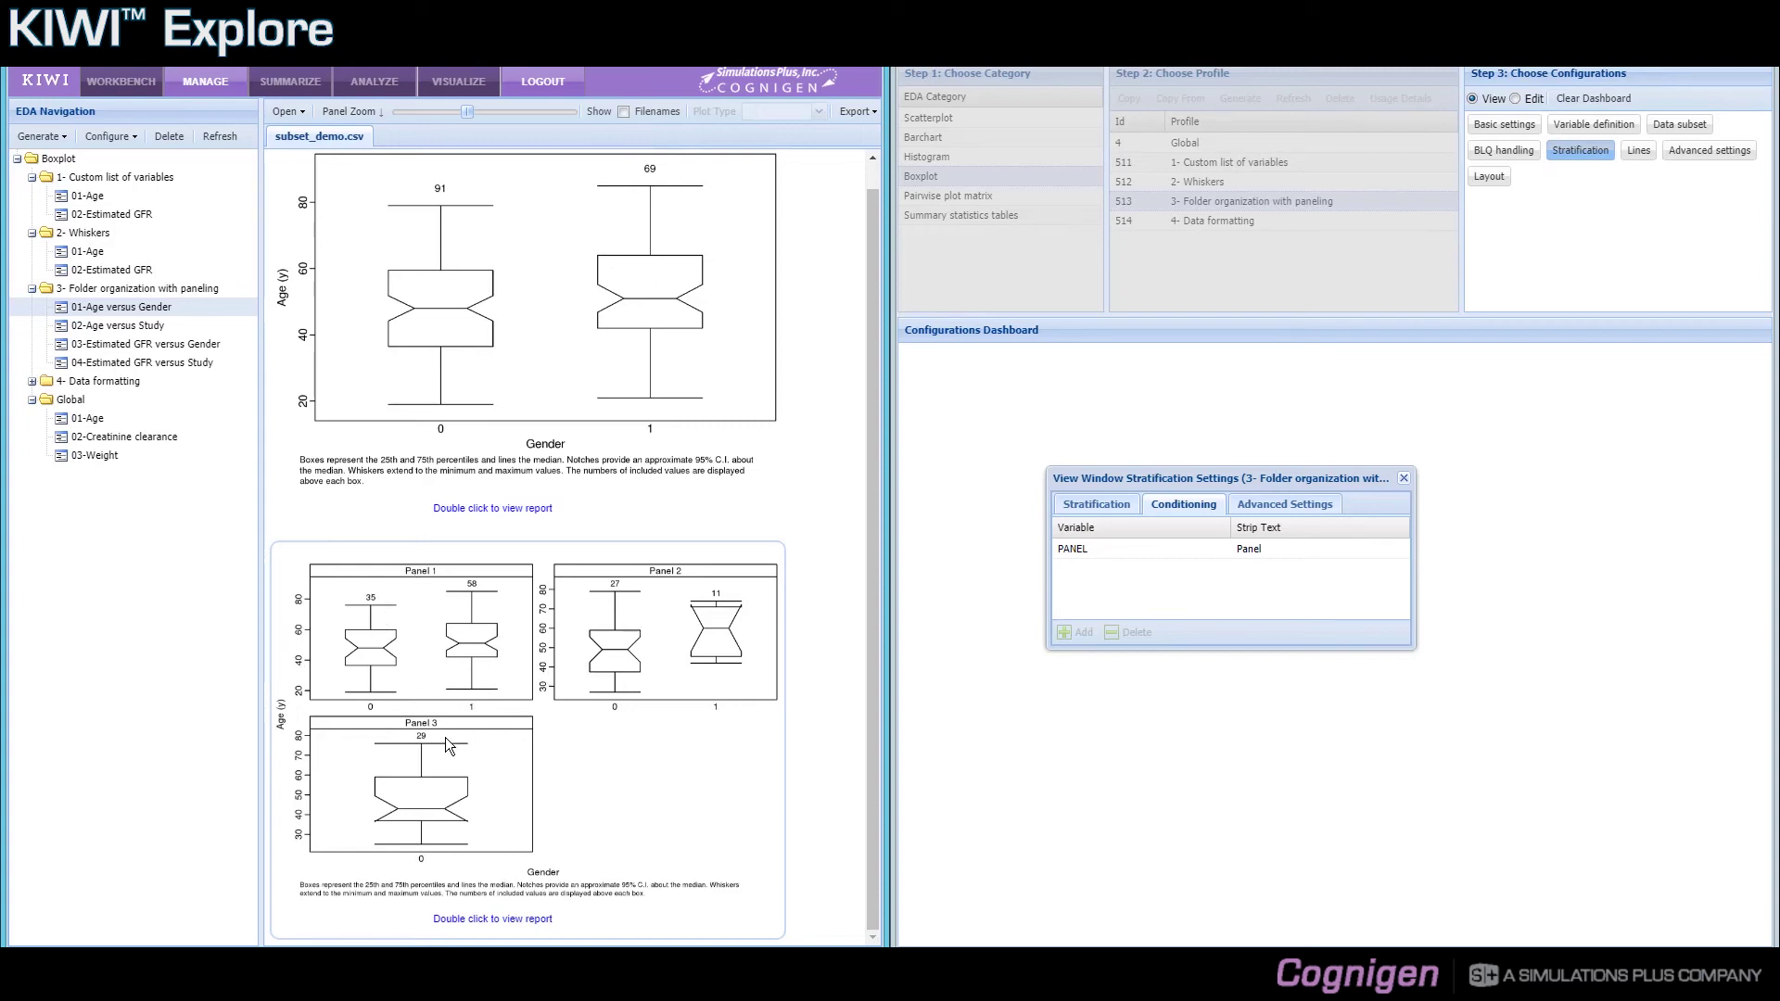
scroll(443, 737, up, 1)
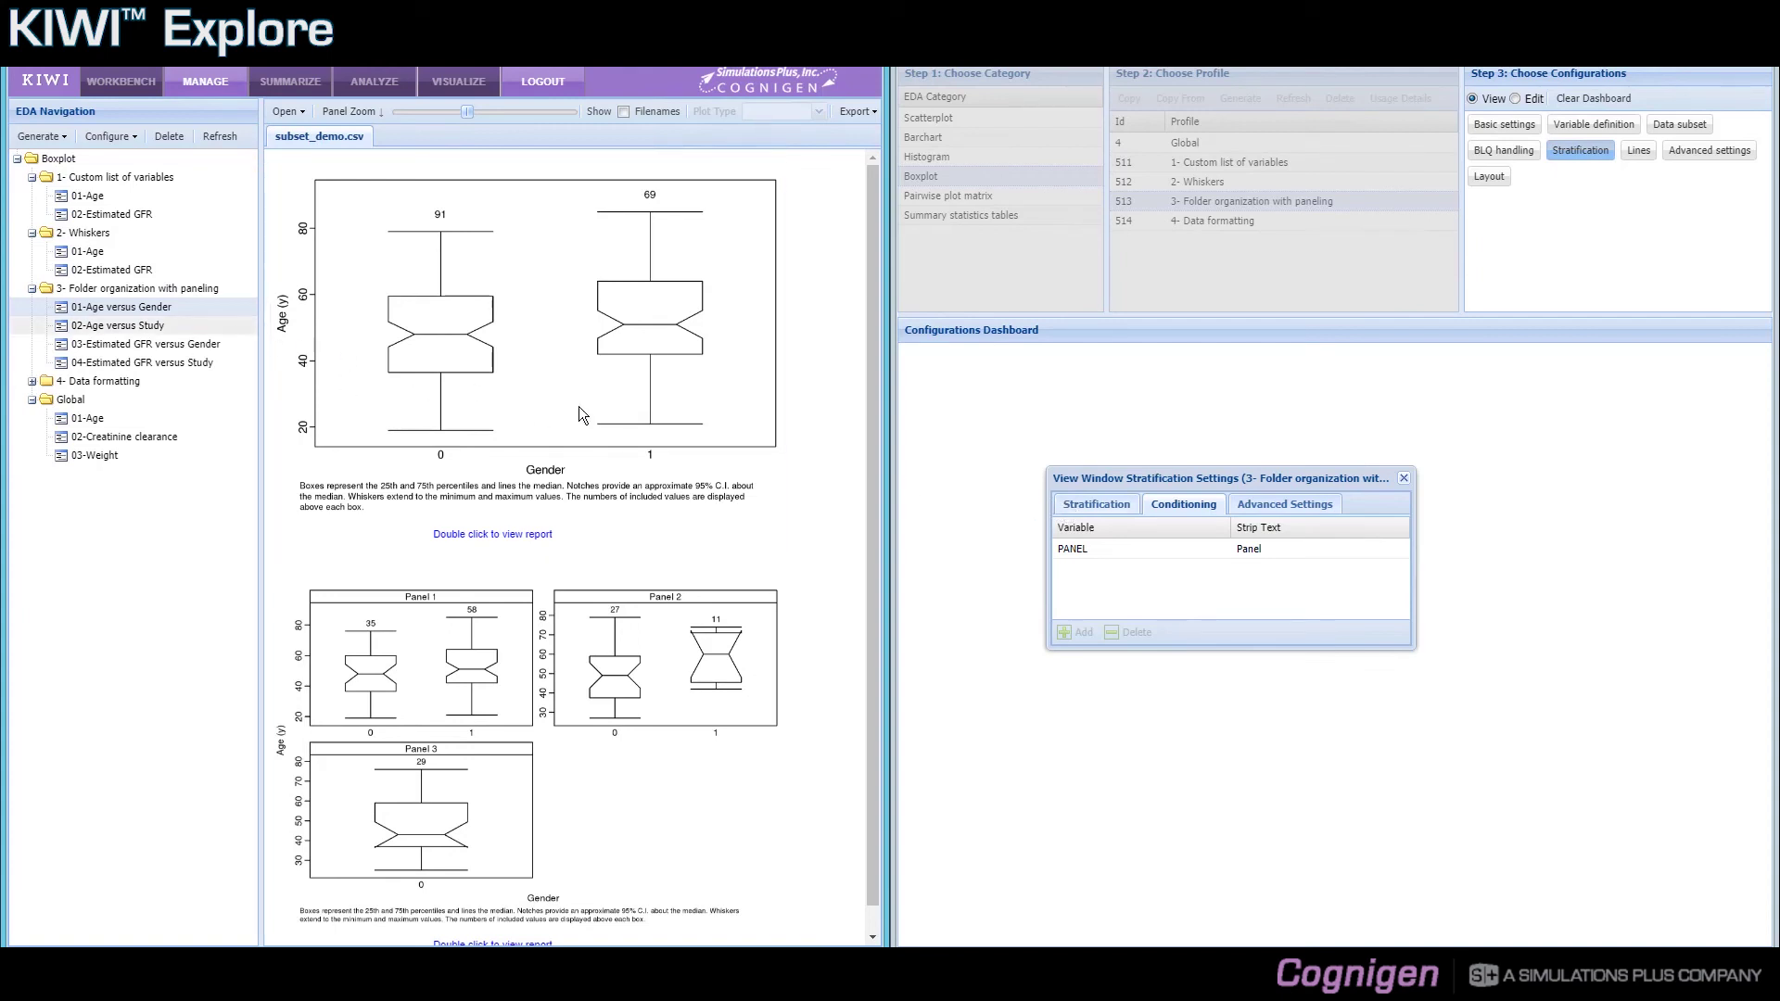
click(1085, 507)
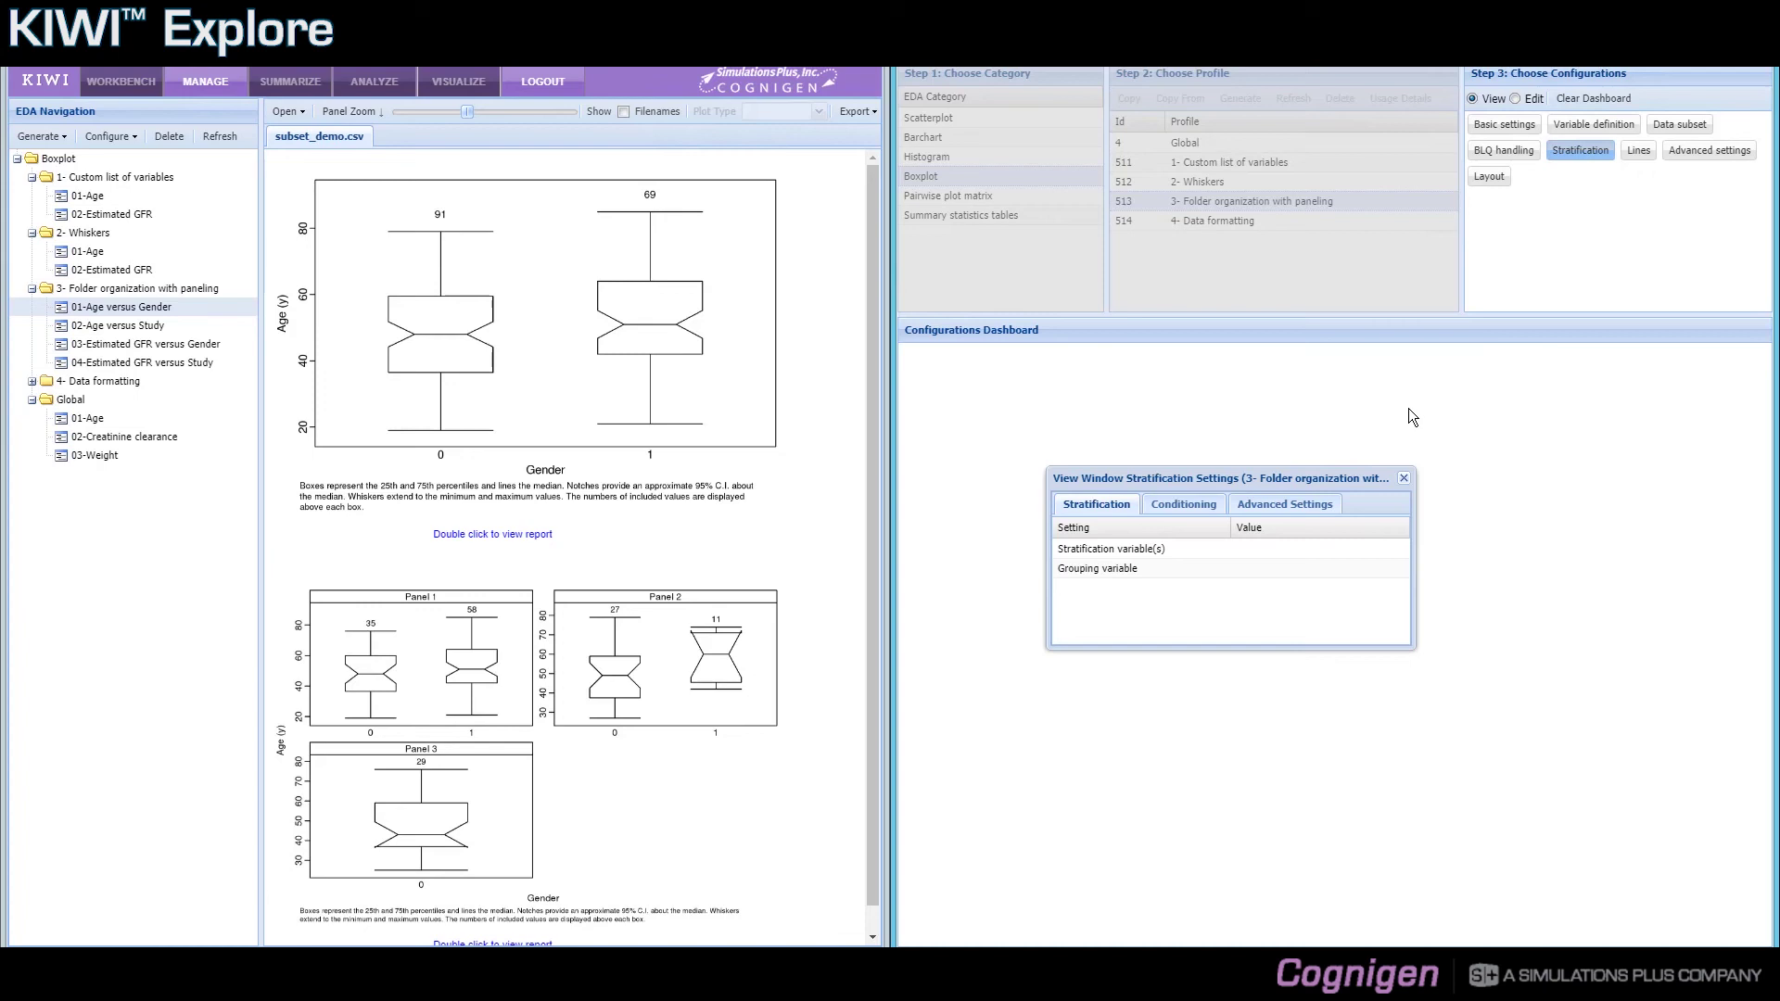
click(1405, 480)
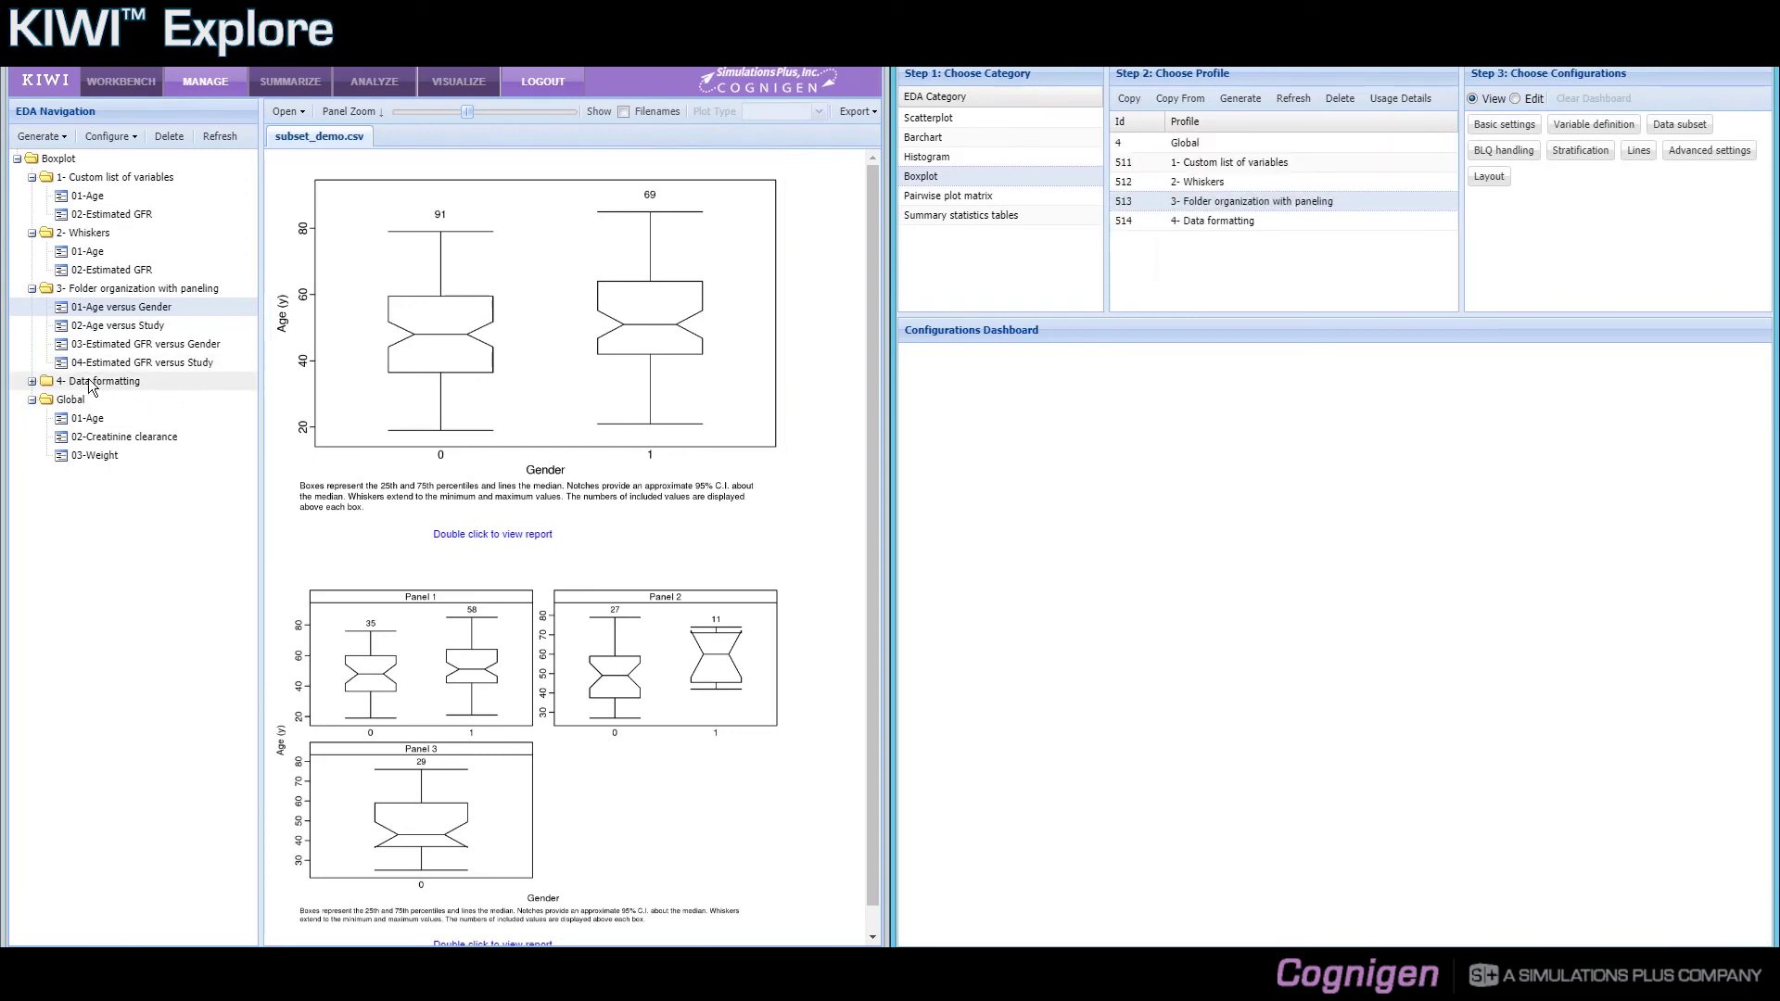
- Expand the "4- Data formatting" plots, open that profile's basic settings for editing with all plots rerun to check its variable format collection, and close them
click(32, 382)
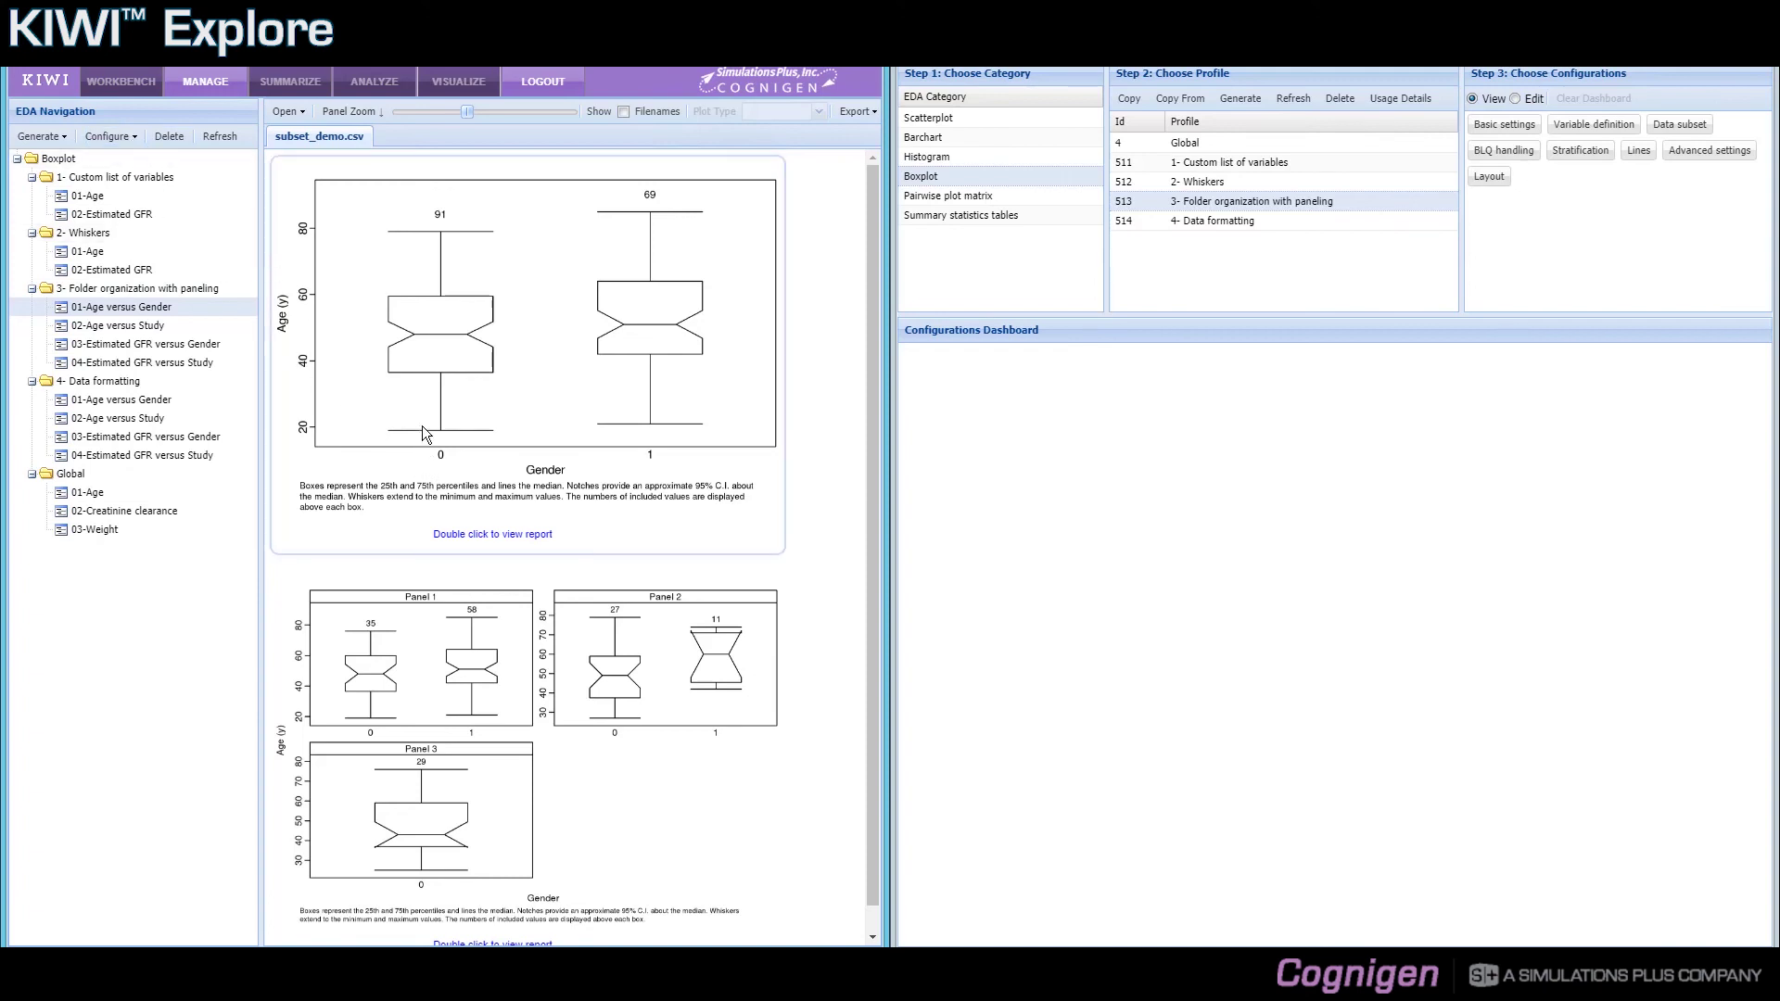
click(136, 141)
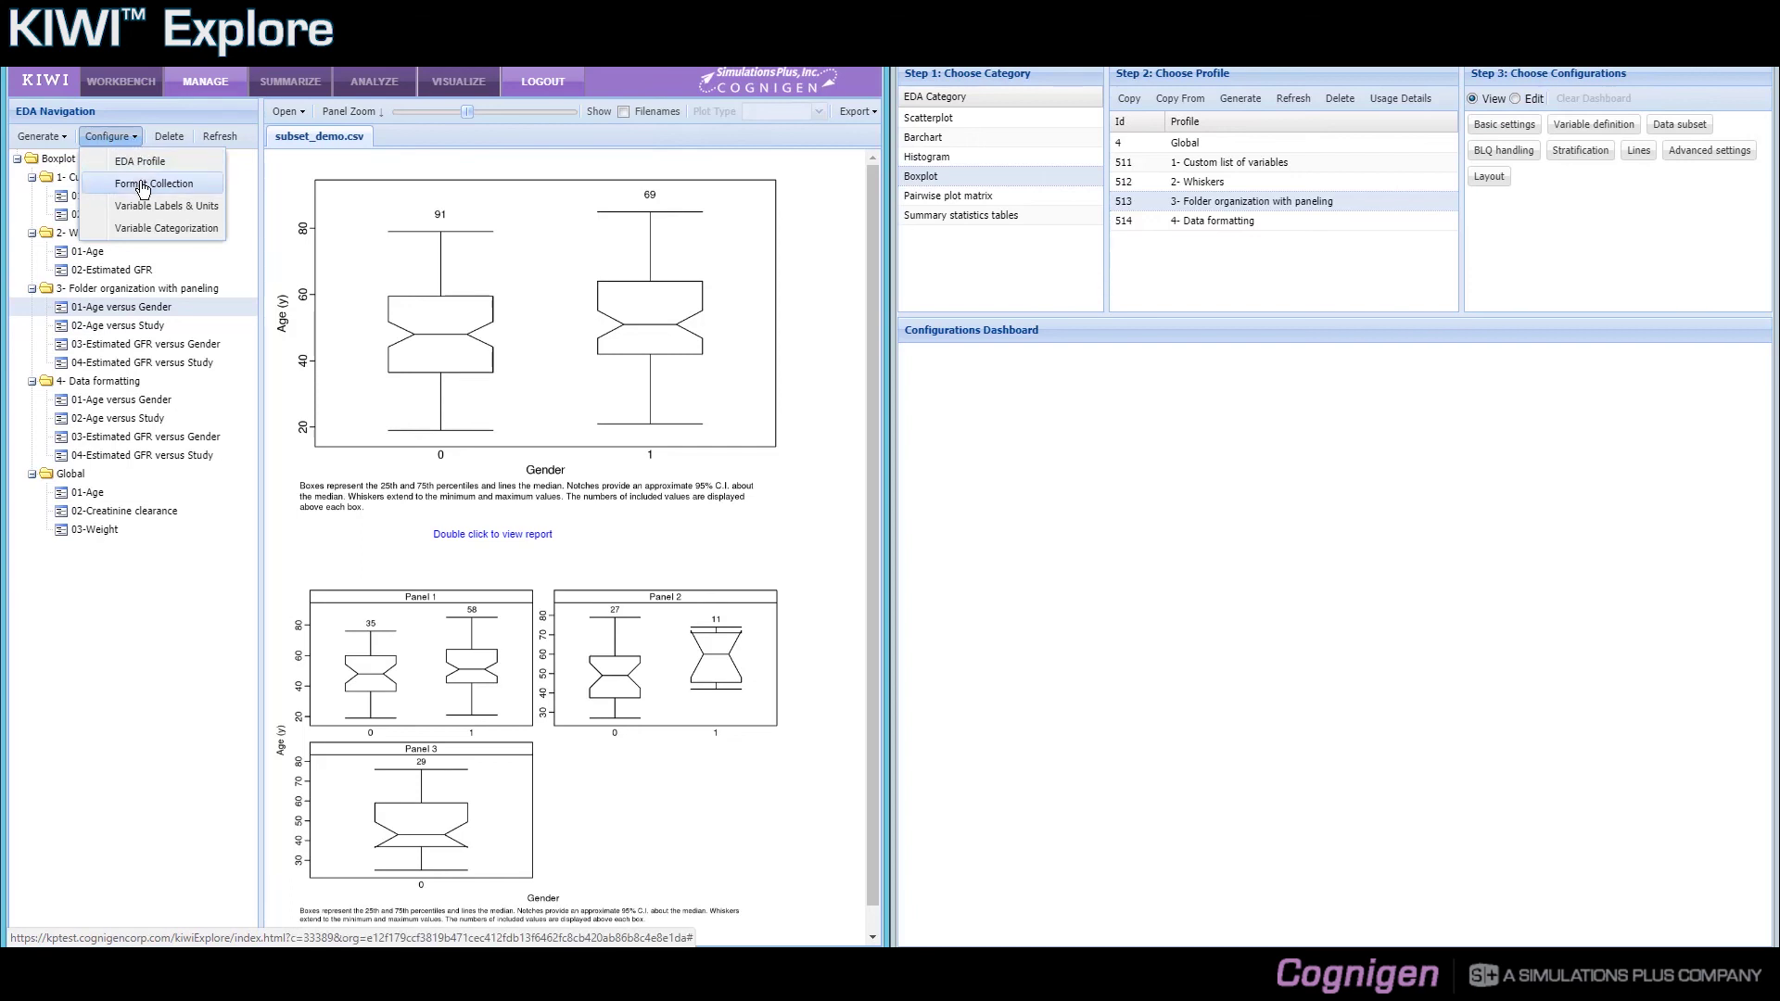
click(1229, 220)
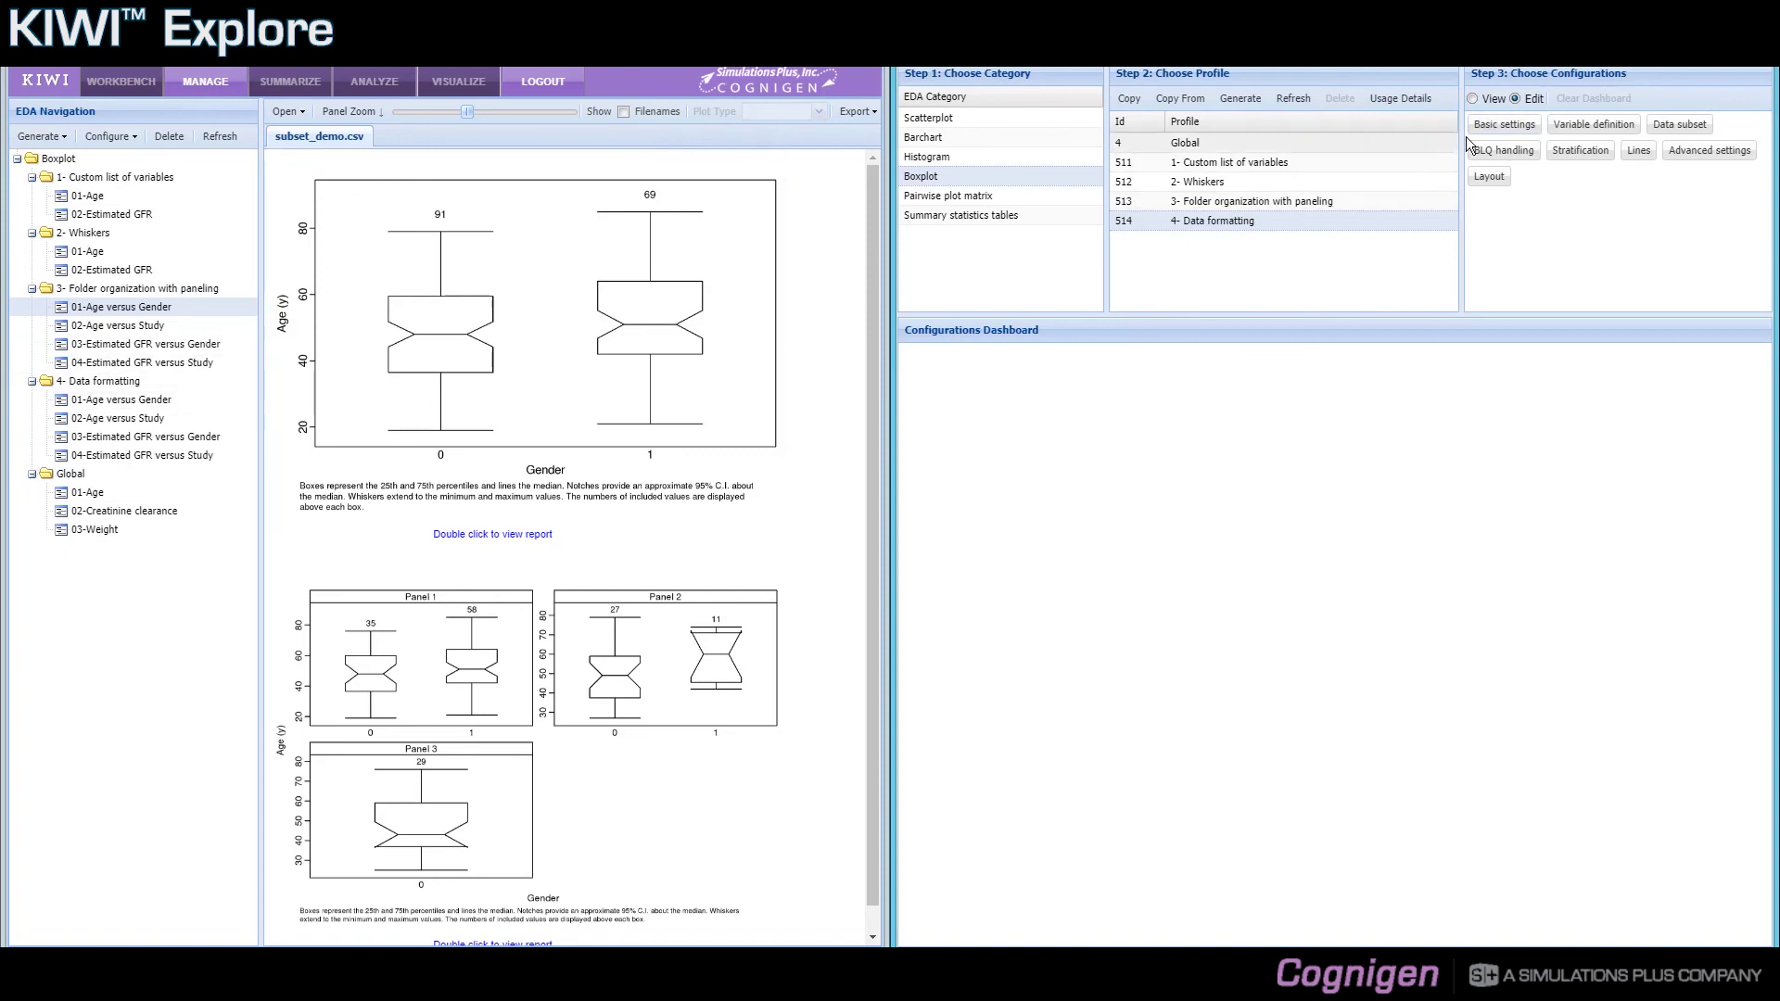
click(1503, 124)
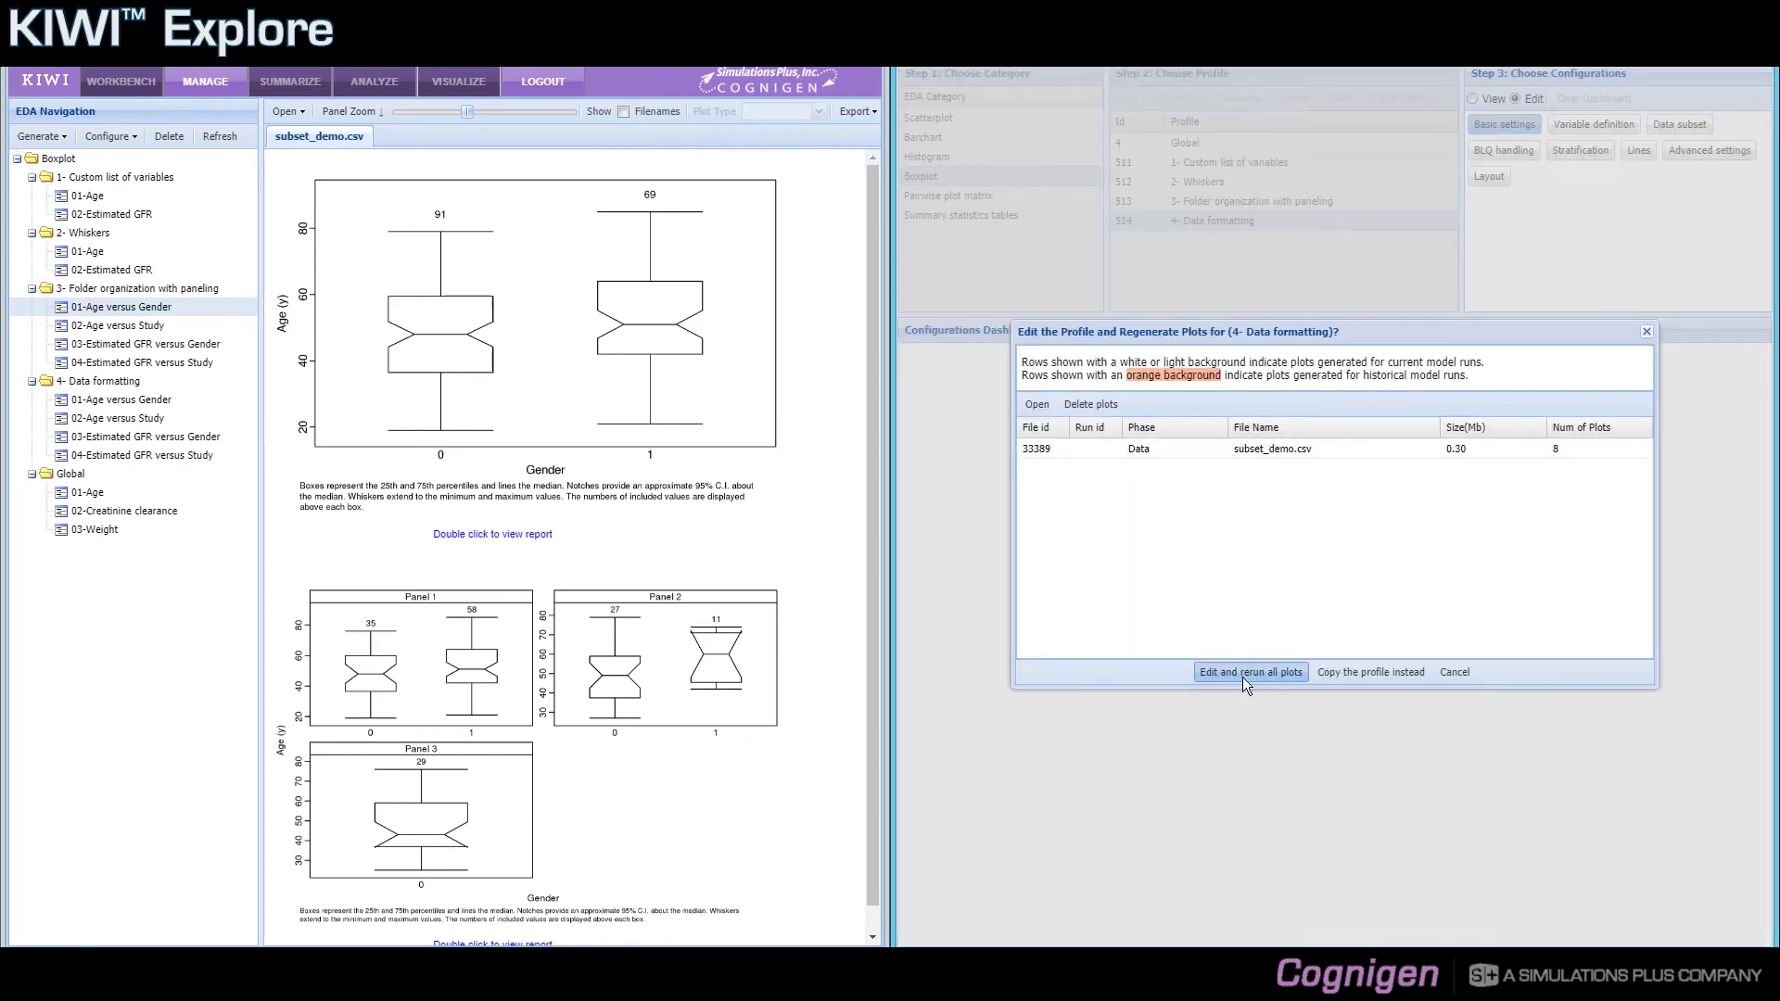
click(1242, 672)
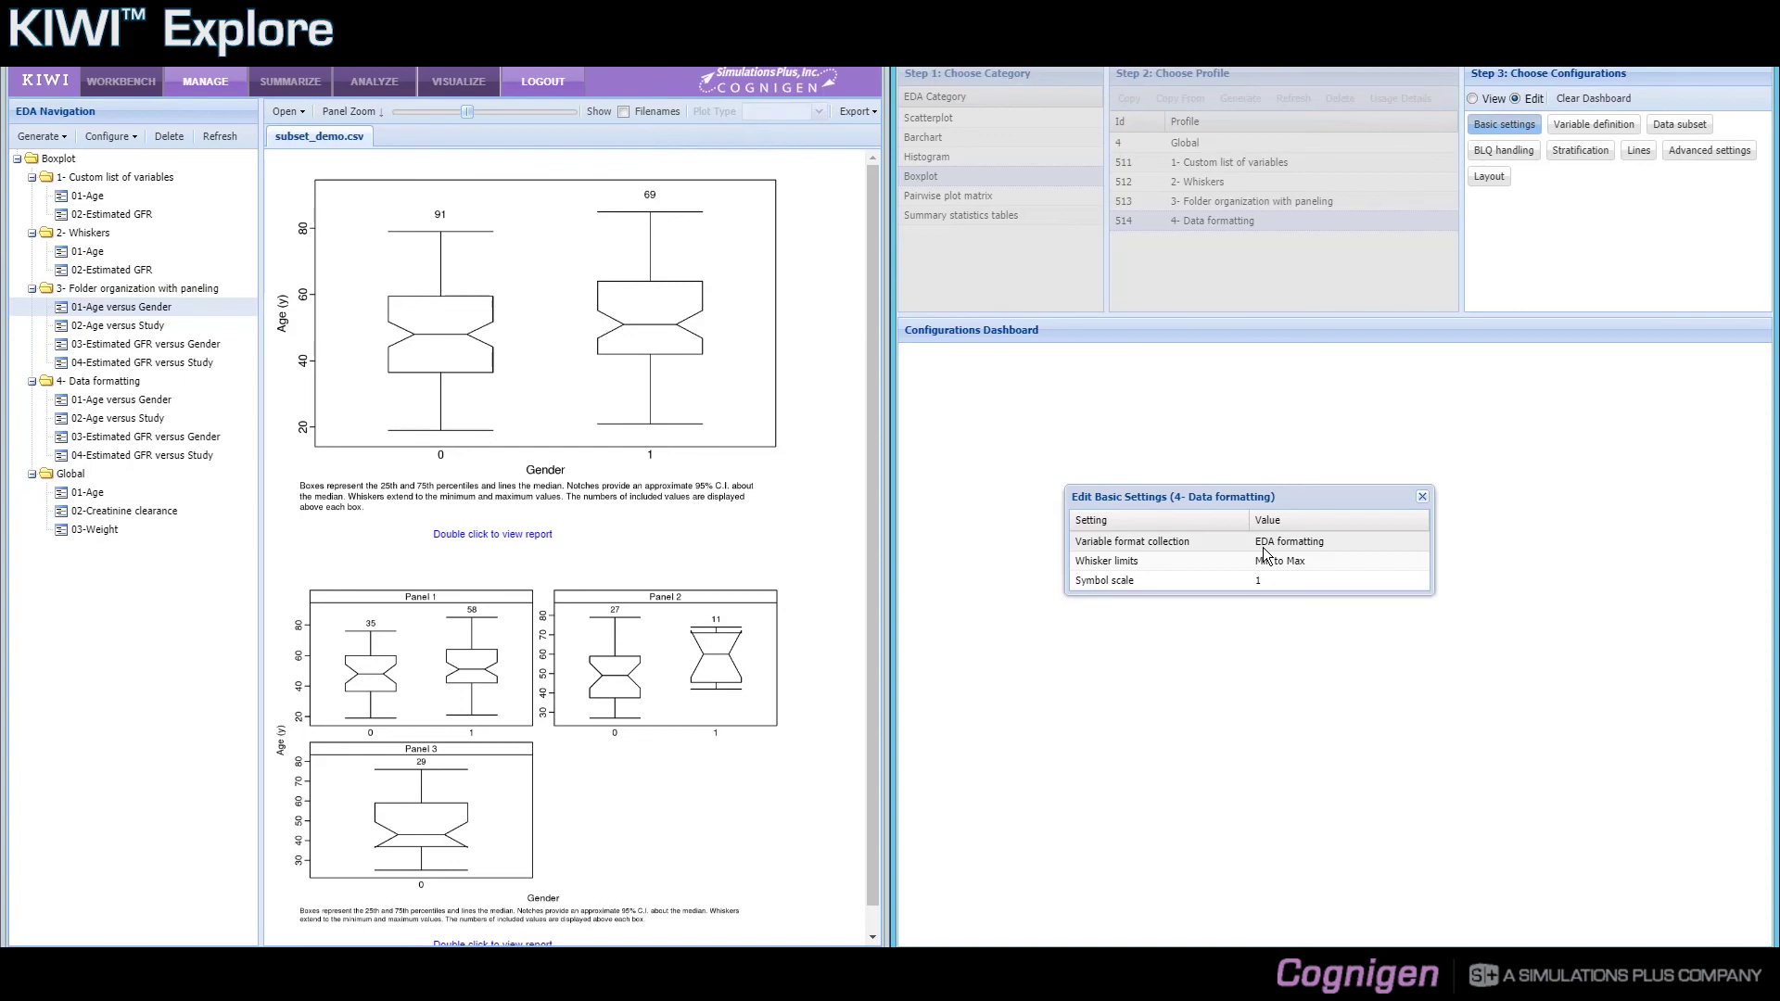
click(1421, 495)
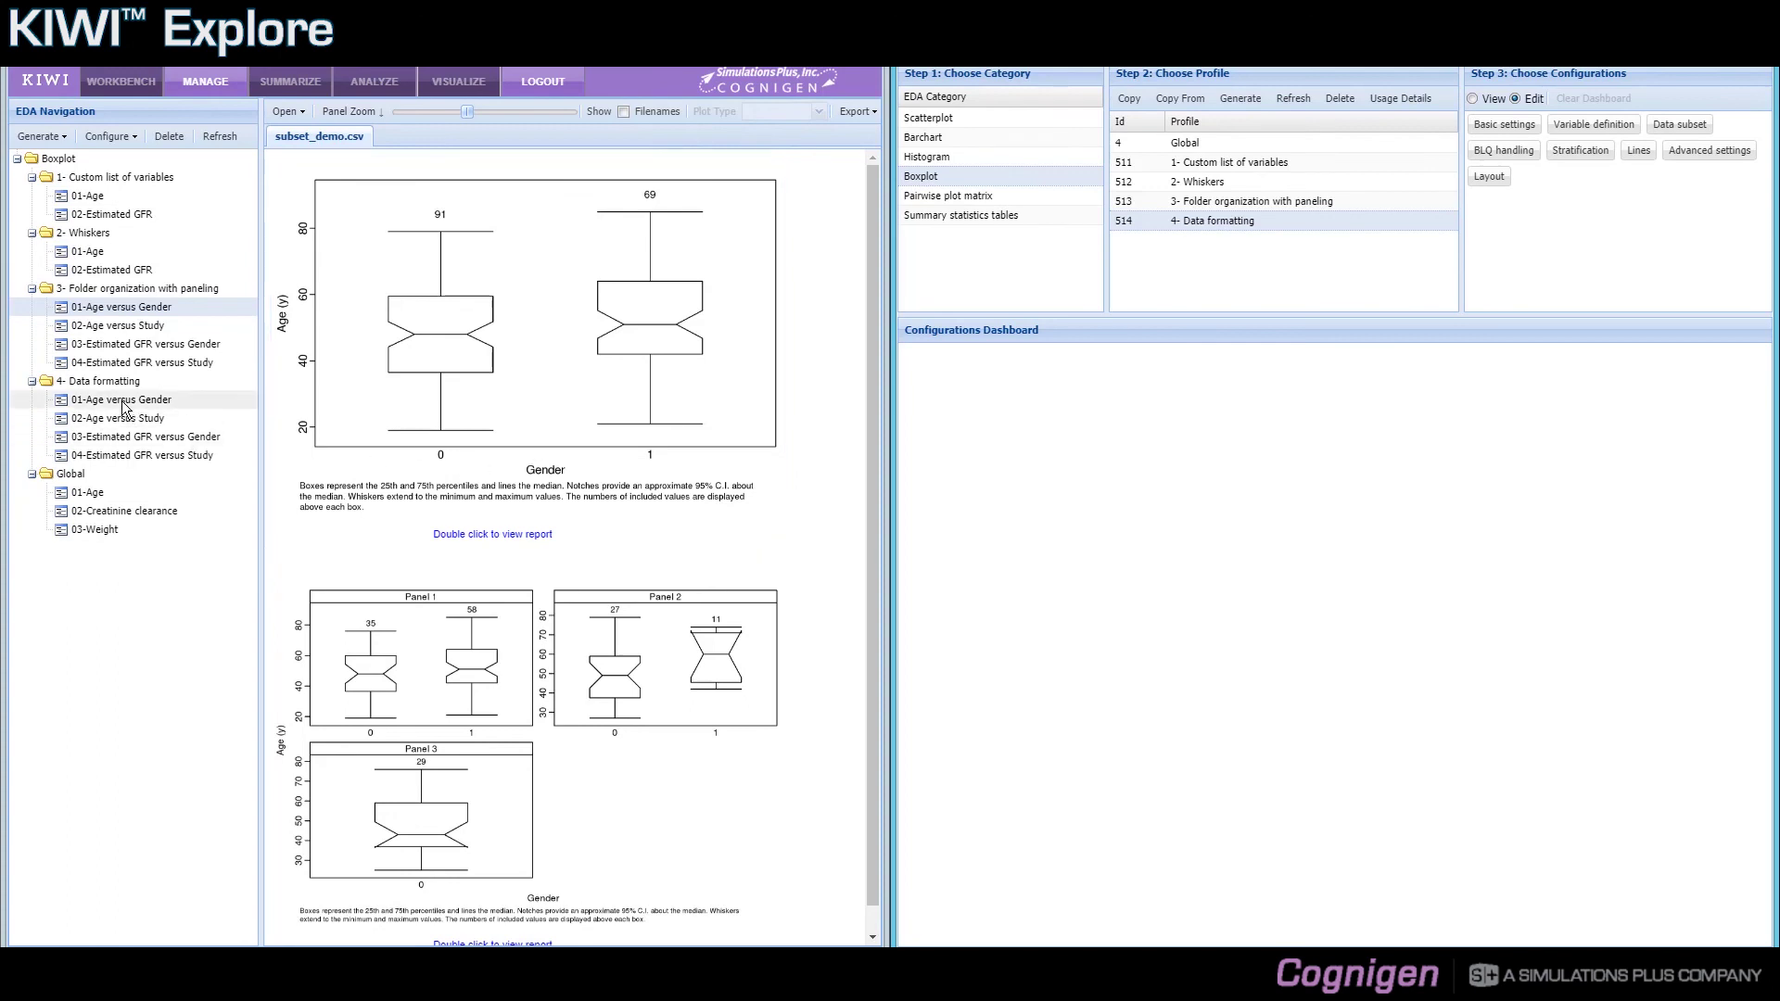
- Compare the axis labels of the Age versus Gender and Age versus Study boxplots in "4- Data formatting" with those in "3- Folder organization with paneling"
click(122, 399)
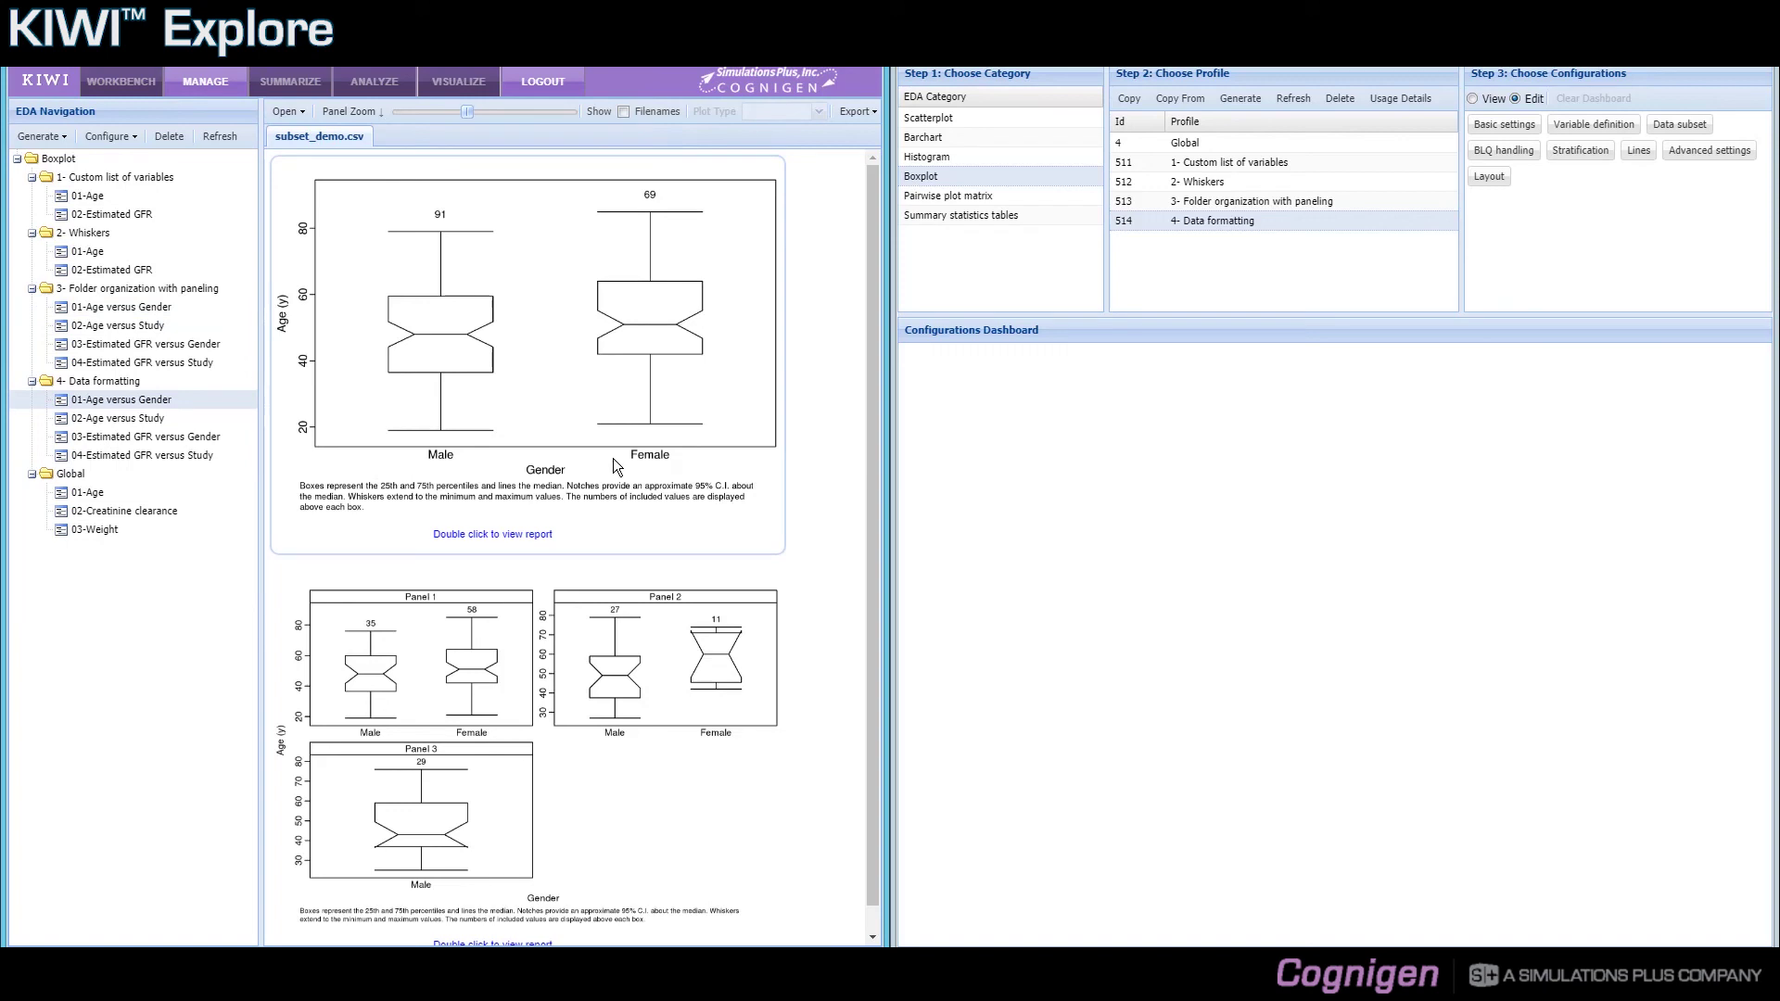
click(139, 329)
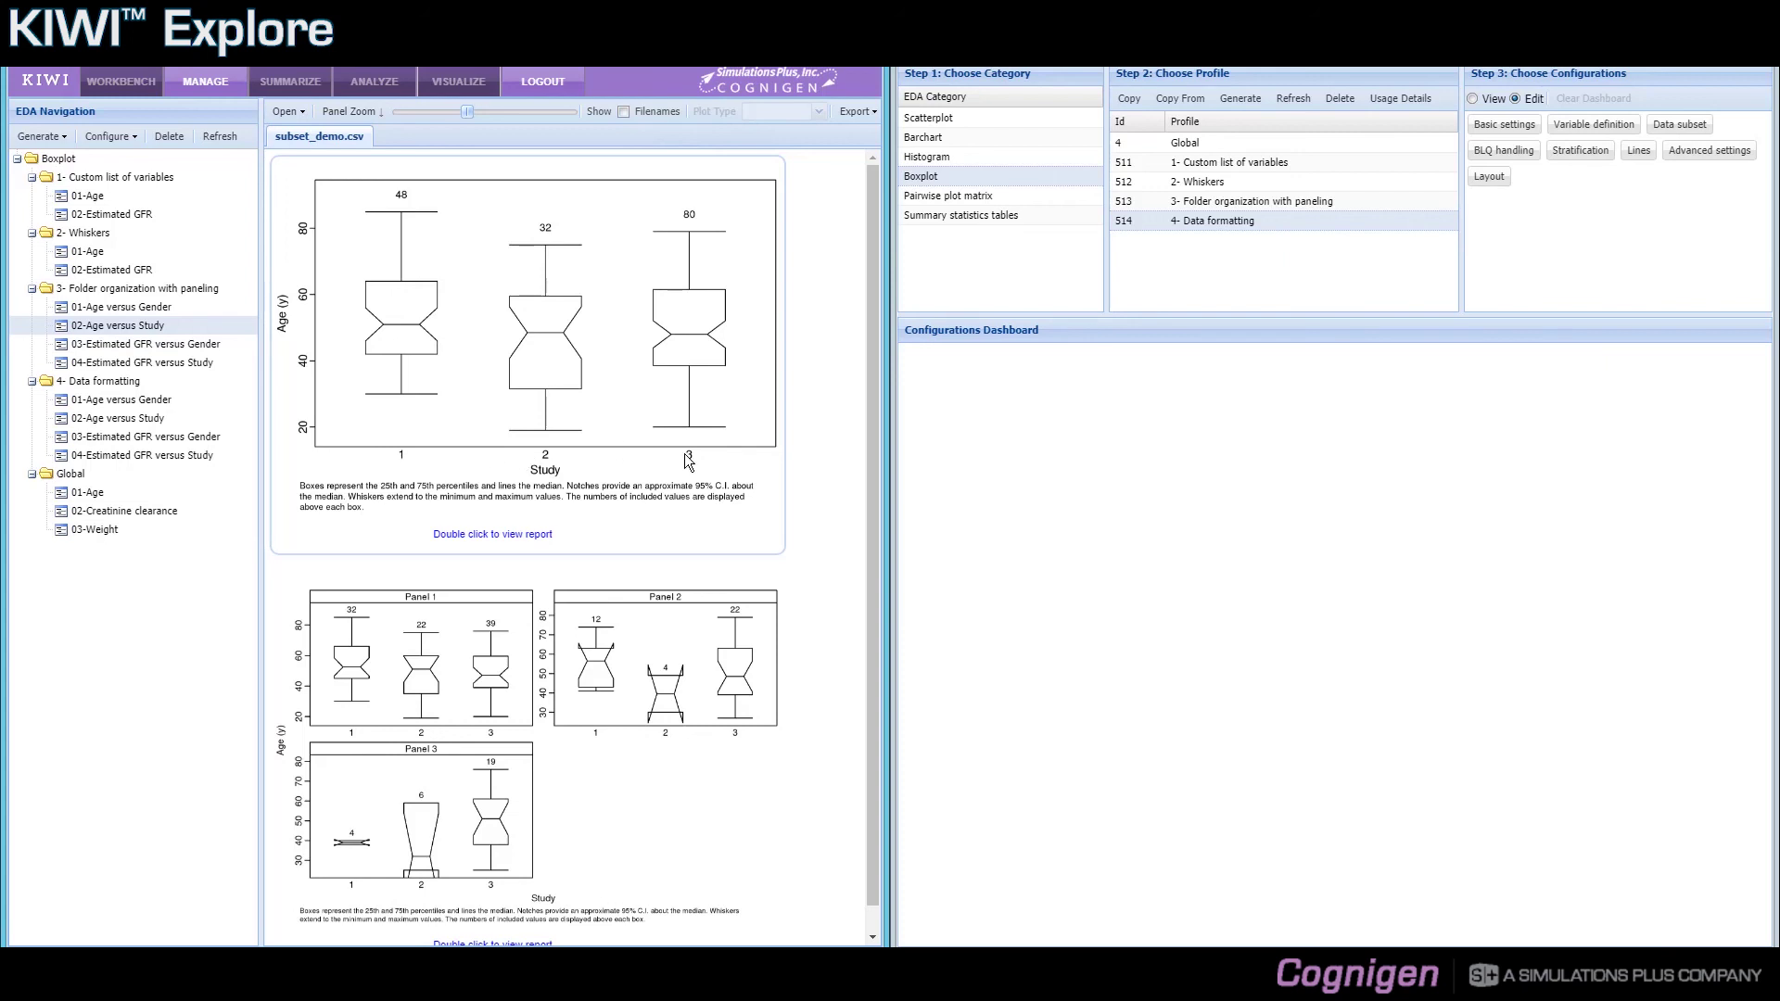
click(152, 419)
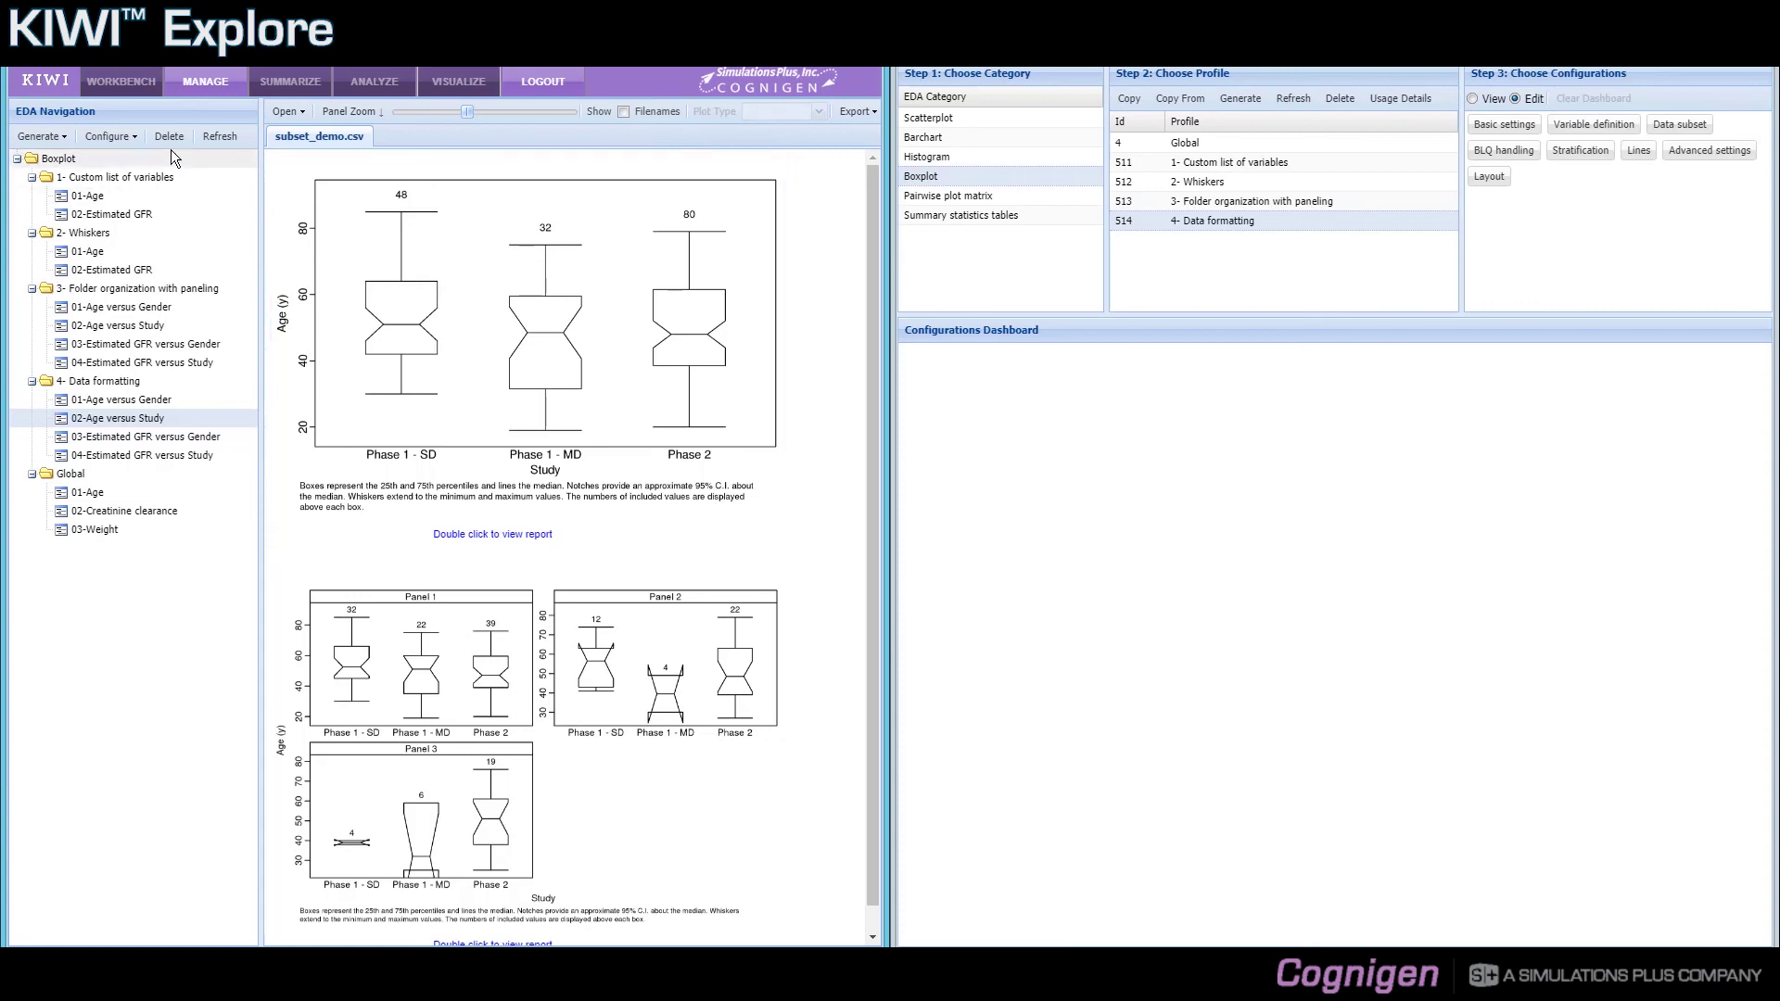
click(139, 148)
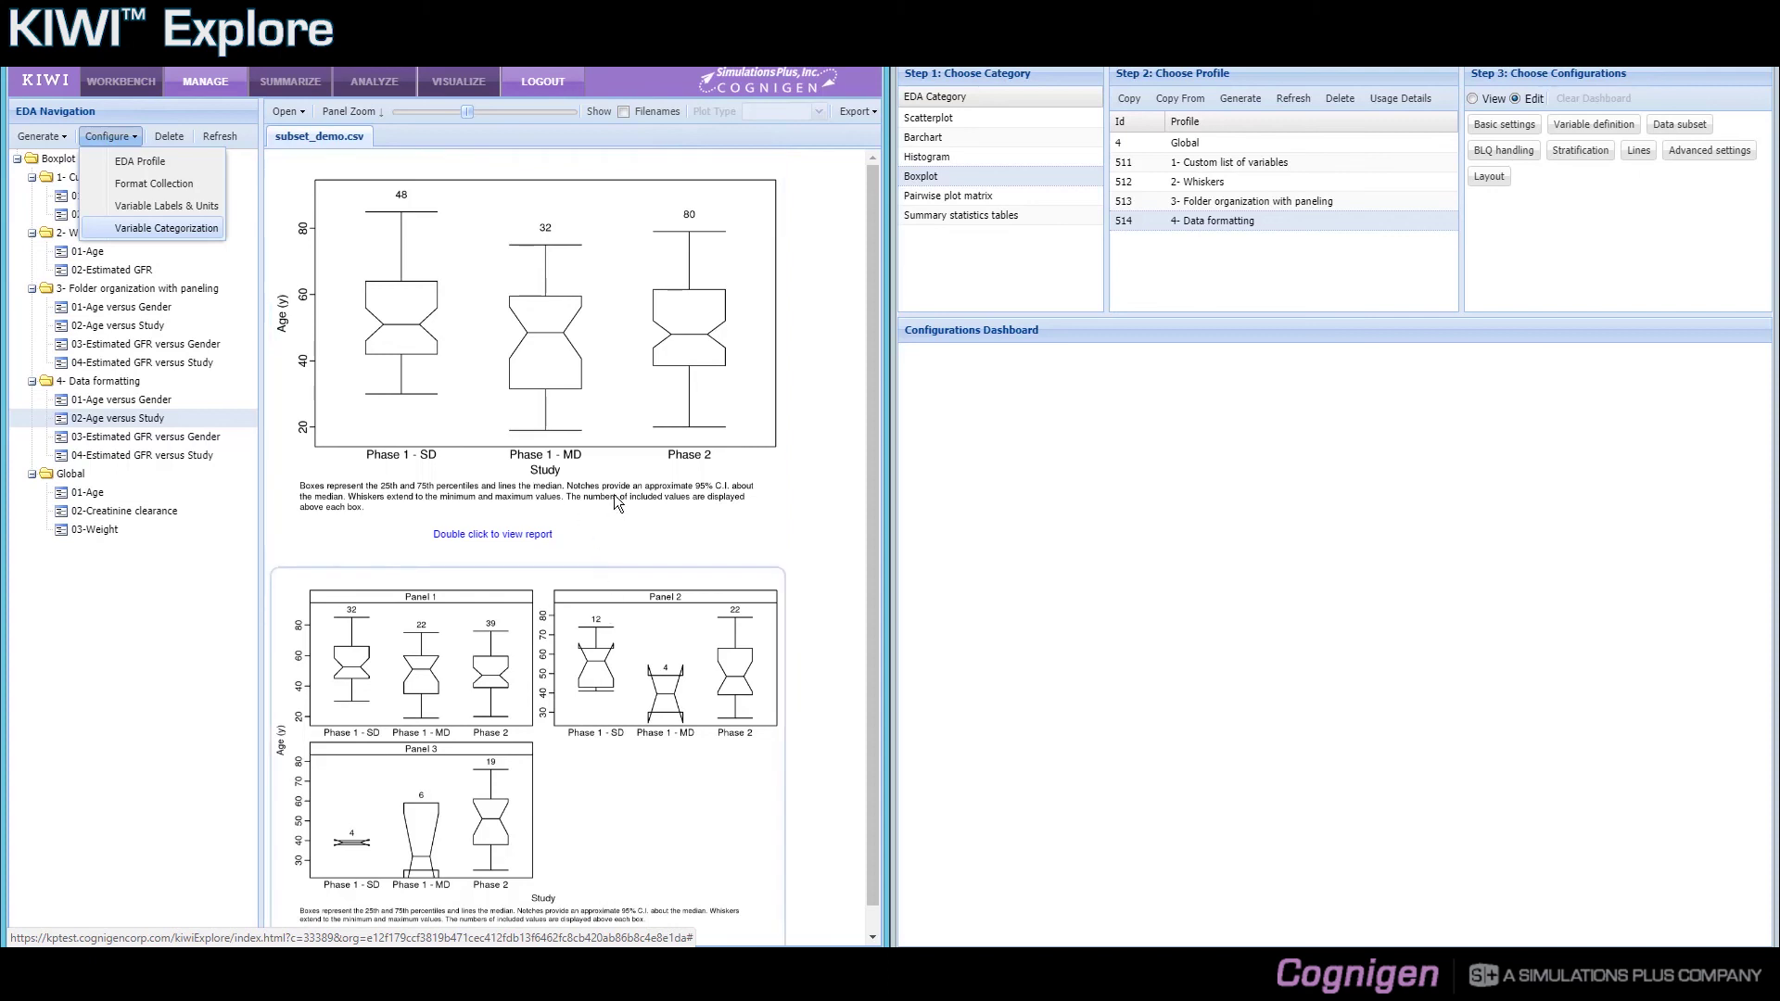
click(784, 557)
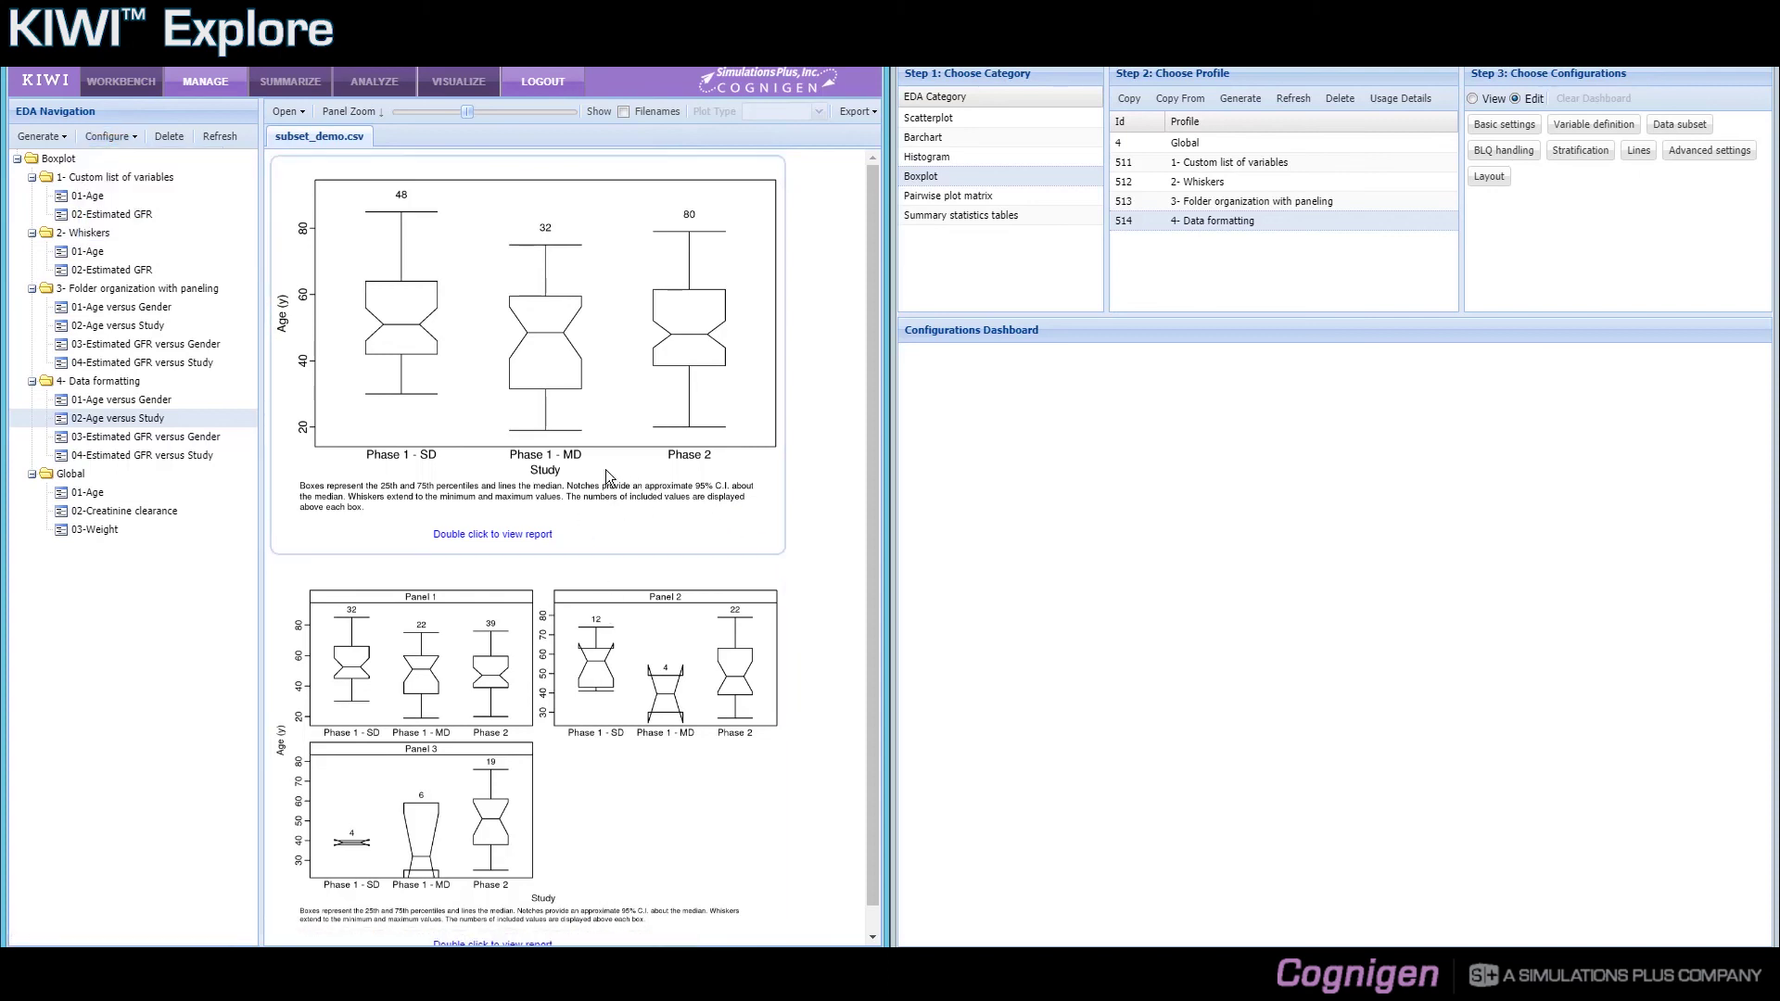